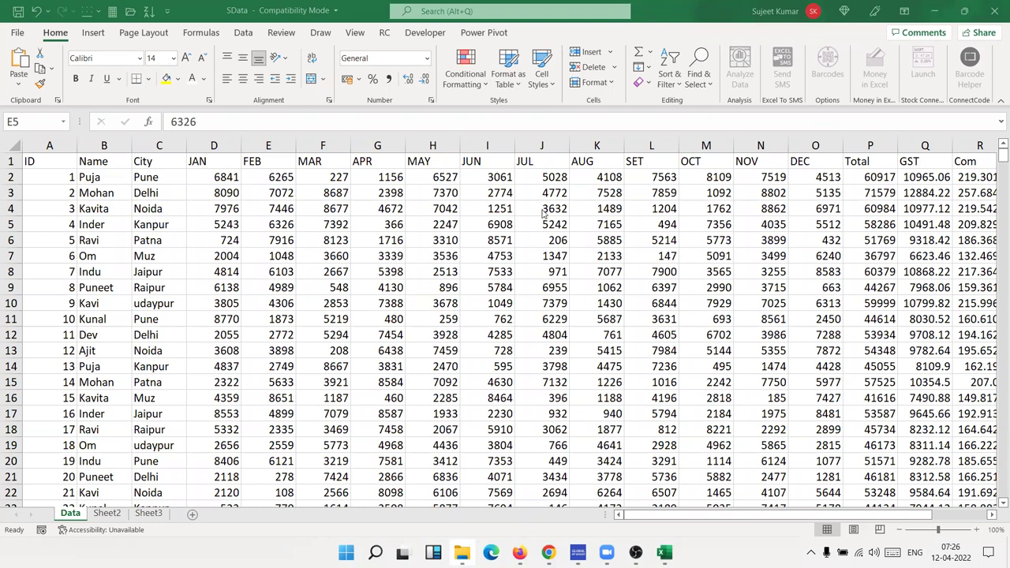
# Look over Sheet2 and the Data sheet's Name, City, Com and Gtotal columns
pyautogui.click(107, 513)
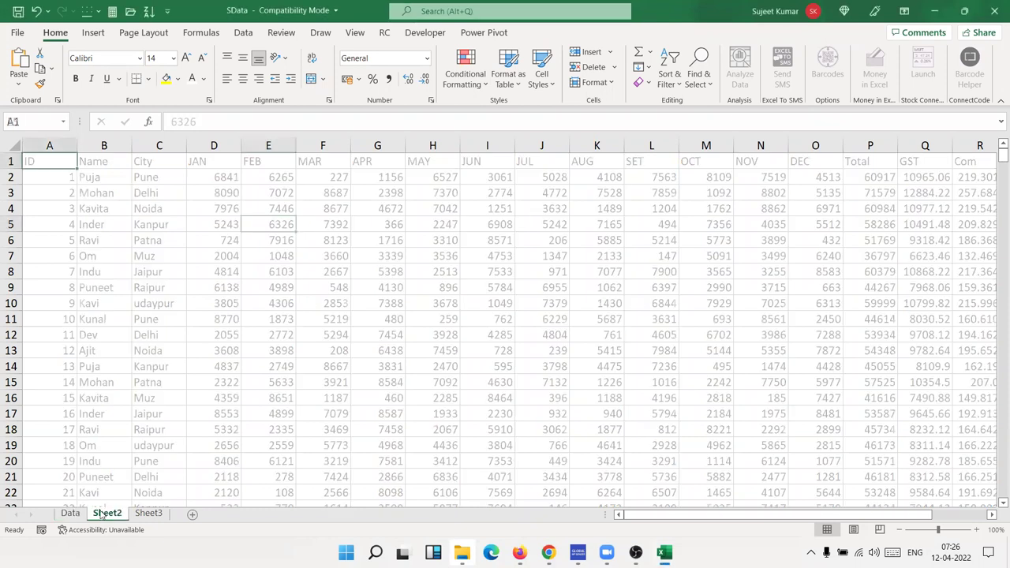
pyautogui.click(75, 513)
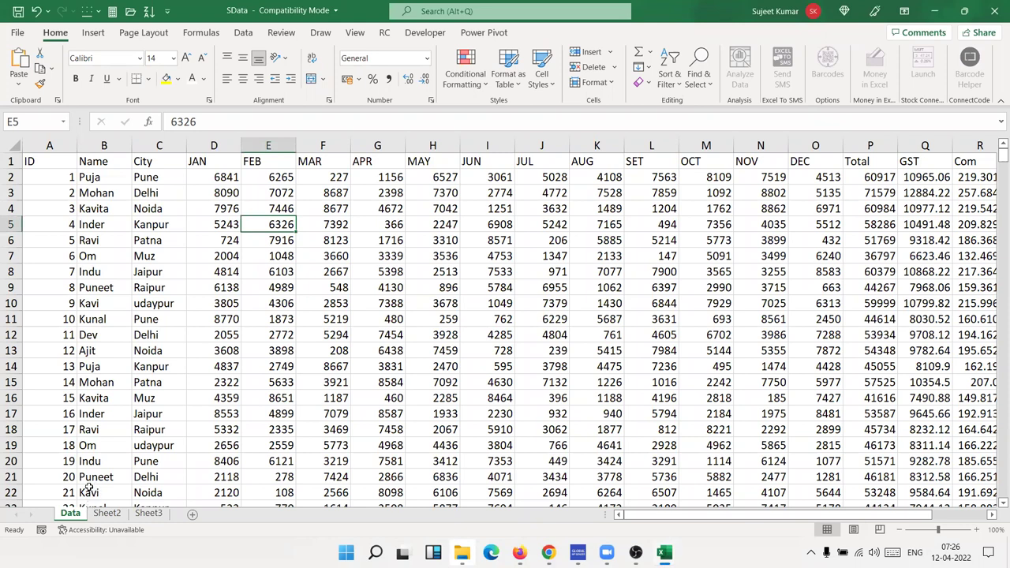
pyautogui.click(35, 157)
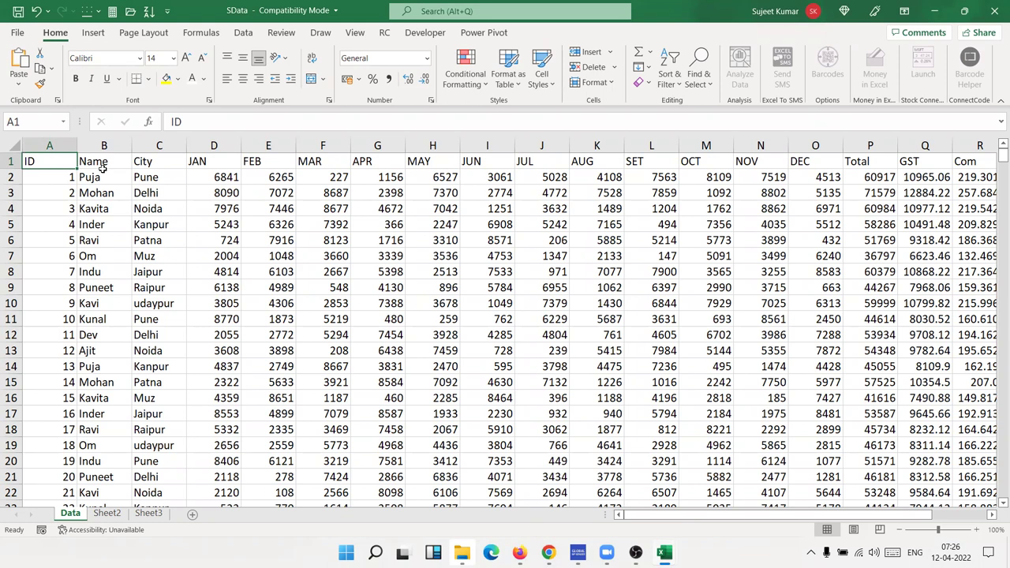
pyautogui.moveTo(102, 176); pyautogui.dragTo(92, 286)
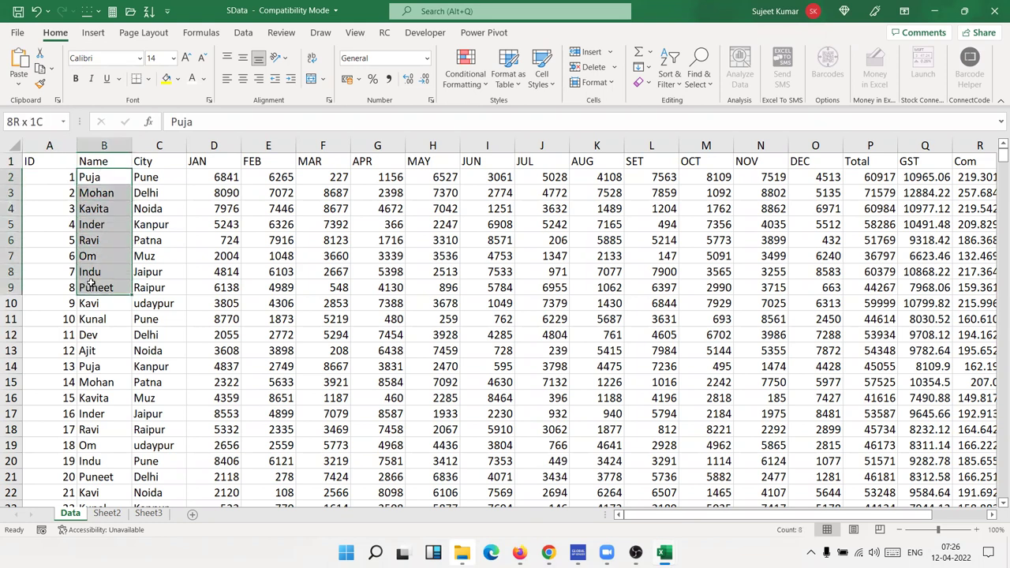
pyautogui.moveTo(147, 178); pyautogui.dragTo(158, 257)
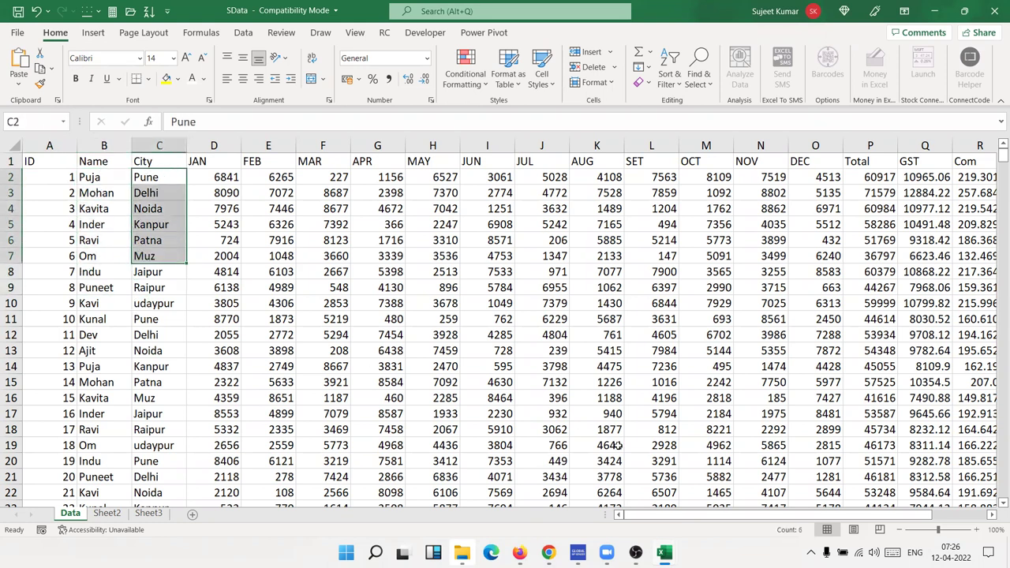
pyautogui.moveTo(693, 514); pyautogui.dragTo(753, 514)
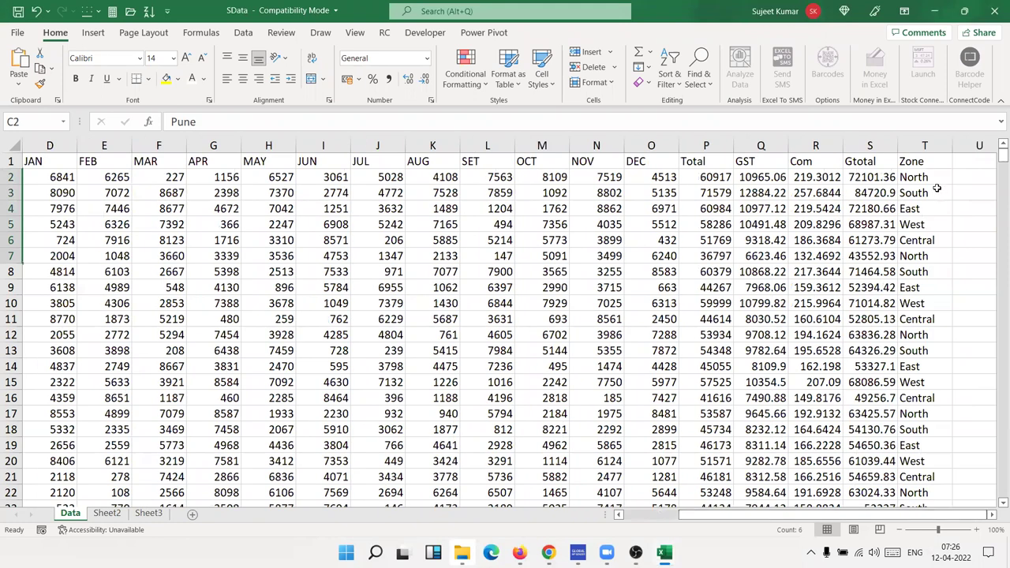
pyautogui.moveTo(932, 191); pyautogui.dragTo(932, 279)
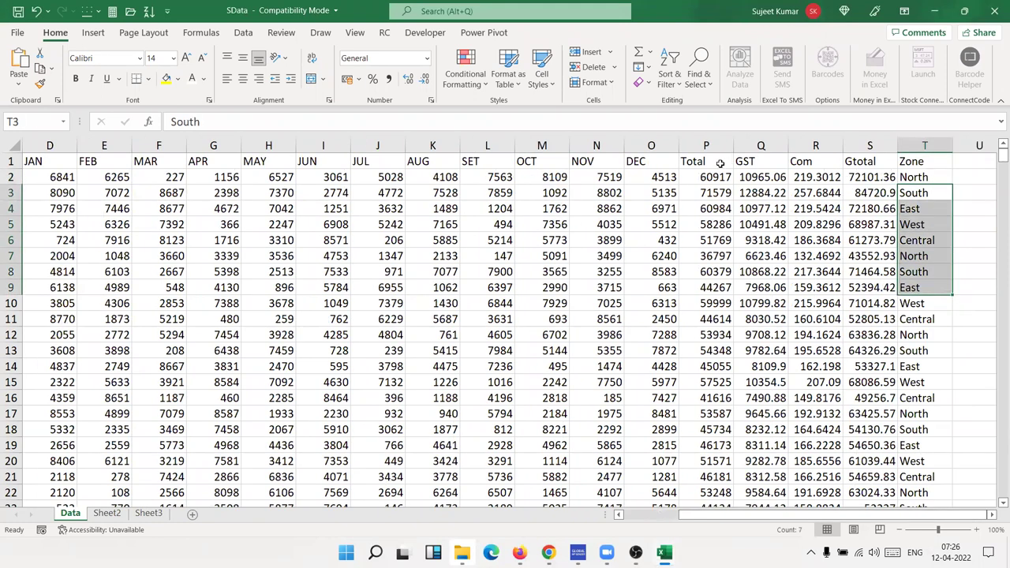
pyautogui.moveTo(848, 164); pyautogui.dragTo(813, 257)
pyautogui.moveTo(687, 514); pyautogui.dragTo(615, 516)
pyautogui.click(27, 160)
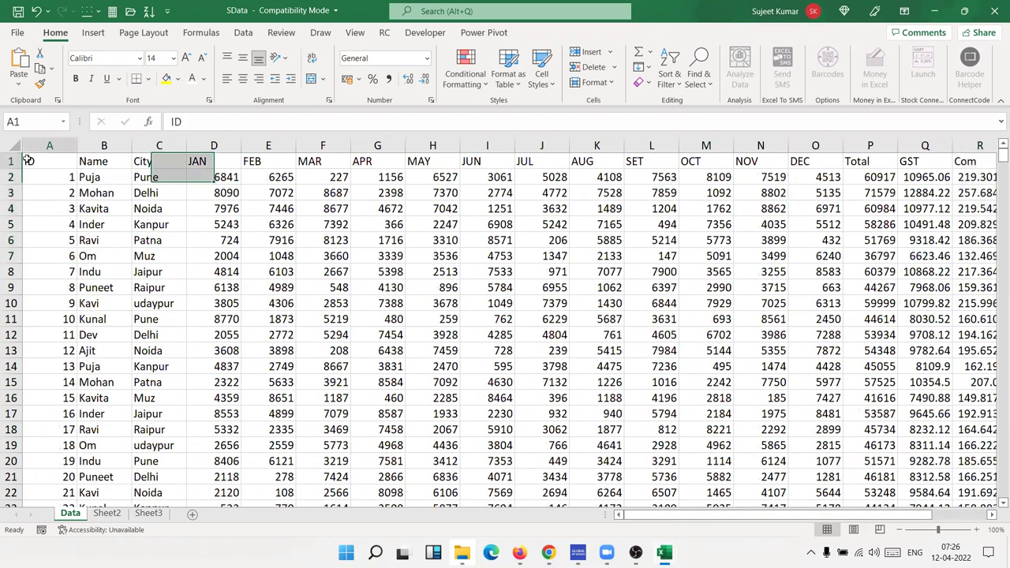
# Insert a PivotTable from the Data sheet on a new worksheet
pyautogui.click(93, 33)
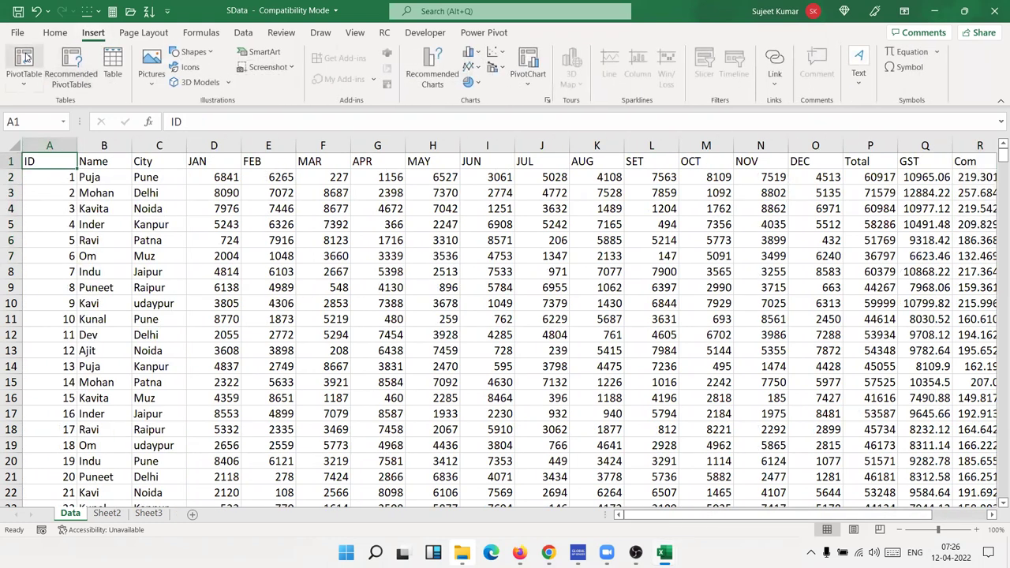
pyautogui.click(23, 63)
pyautogui.click(527, 319)
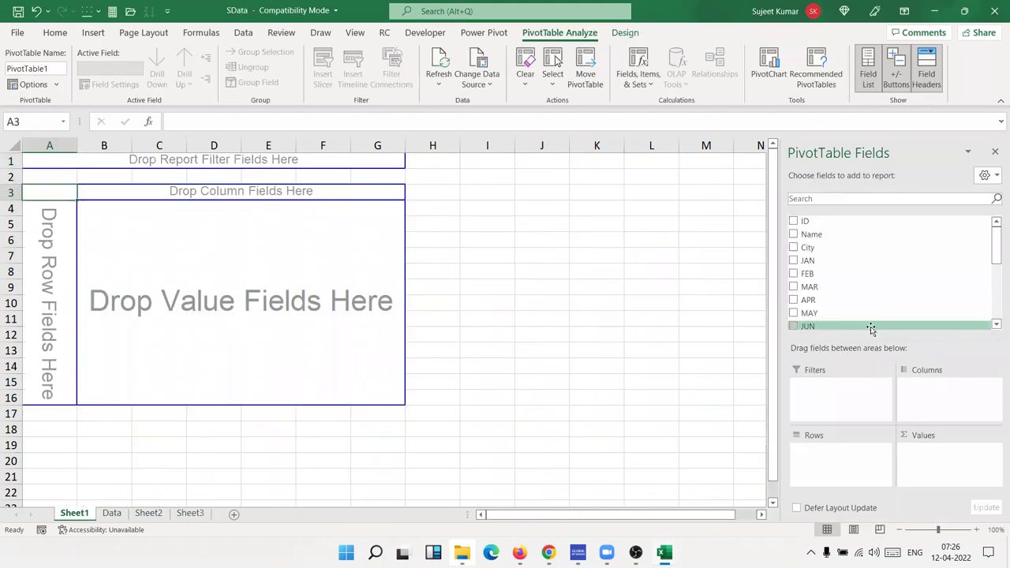
# Try Name in Rows, City in Columns and Gtotal in Values, then remove all three fields
pyautogui.moveTo(866, 235); pyautogui.dragTo(848, 482)
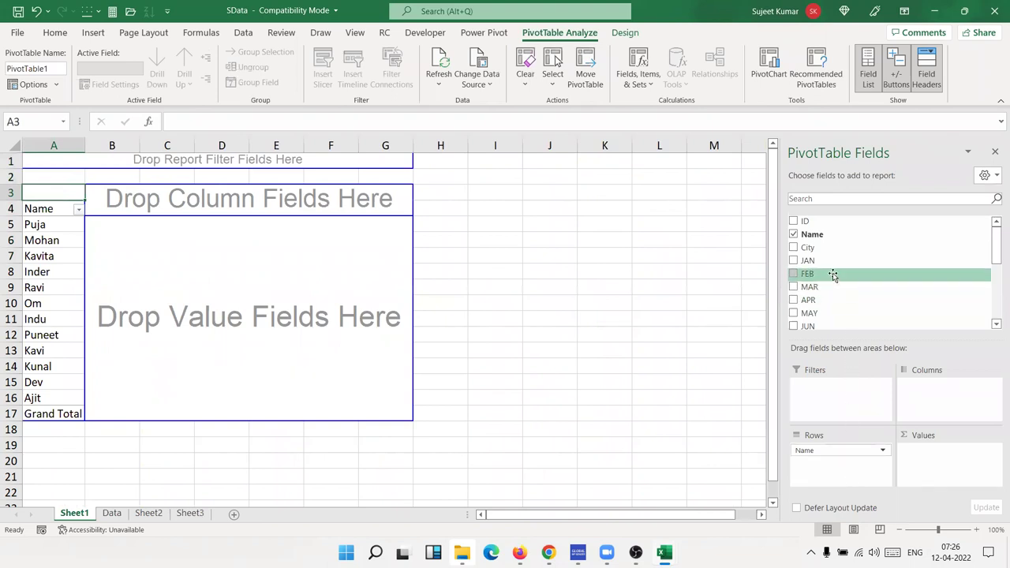
pyautogui.moveTo(893, 248); pyautogui.dragTo(941, 401)
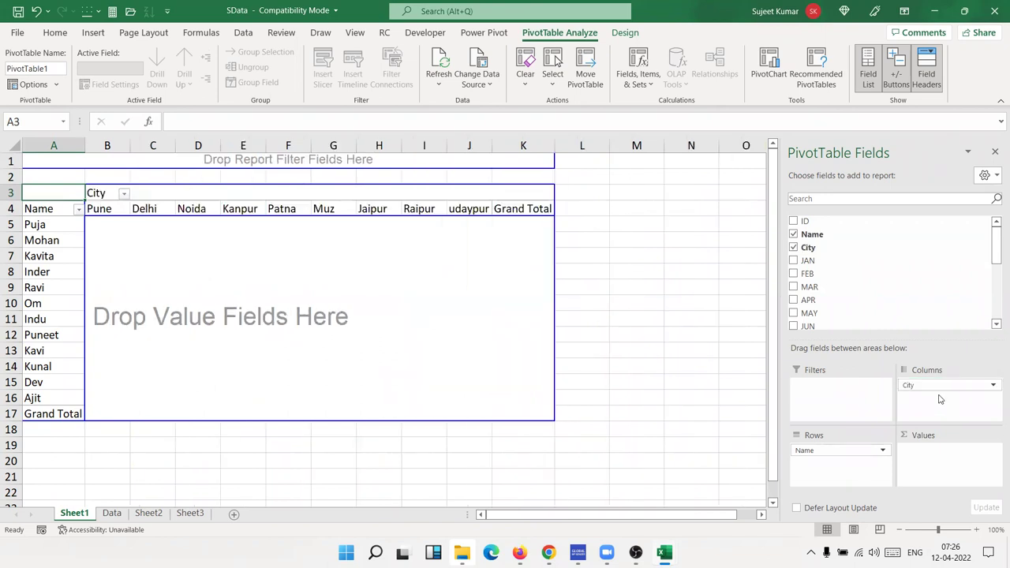
pyautogui.scroll(-4, 842, 313)
pyautogui.moveTo(836, 303); pyautogui.dragTo(931, 467)
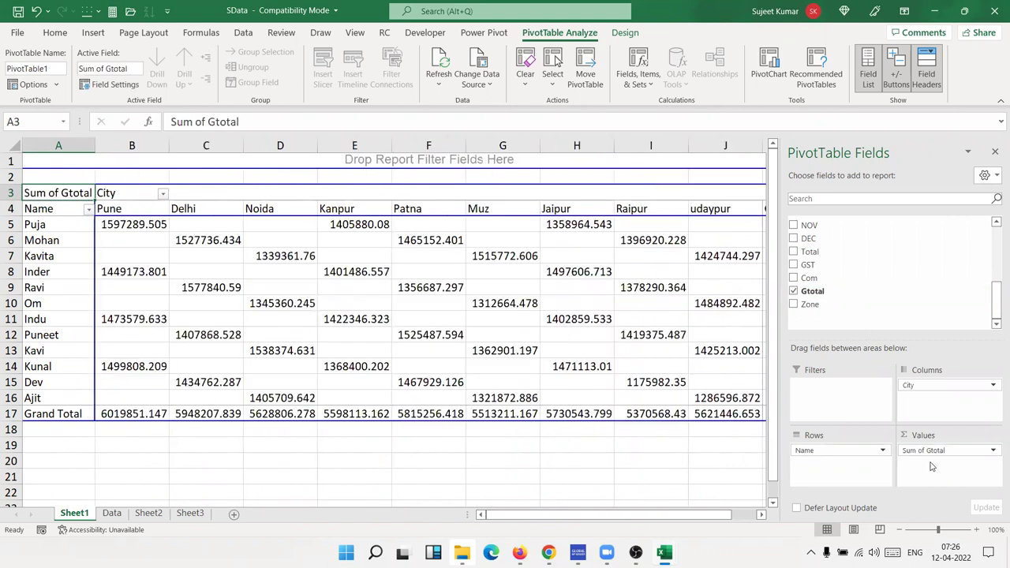
pyautogui.moveTo(931, 450); pyautogui.dragTo(892, 335)
pyautogui.moveTo(850, 445); pyautogui.dragTo(860, 337)
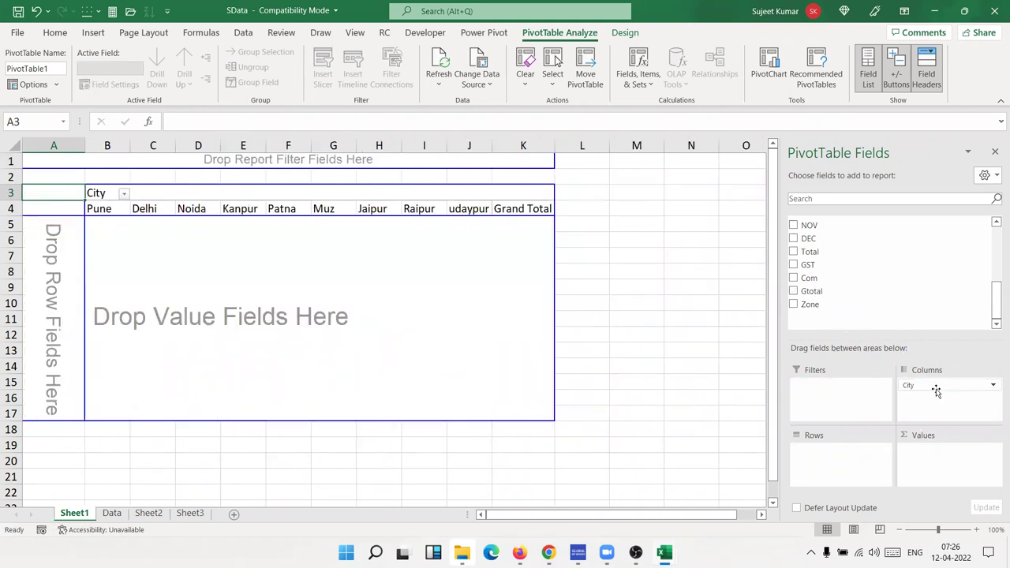
pyautogui.moveTo(938, 390); pyautogui.dragTo(930, 347)
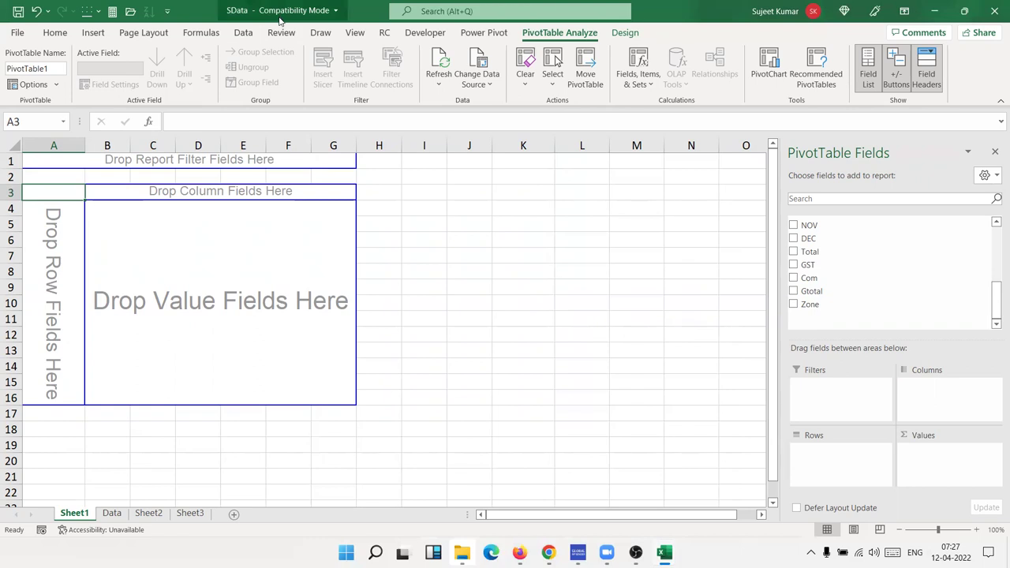
# Convert the SData workbook out of Compatibility Mode via File > Info > Convert, then reopen it
pyautogui.click(18, 34)
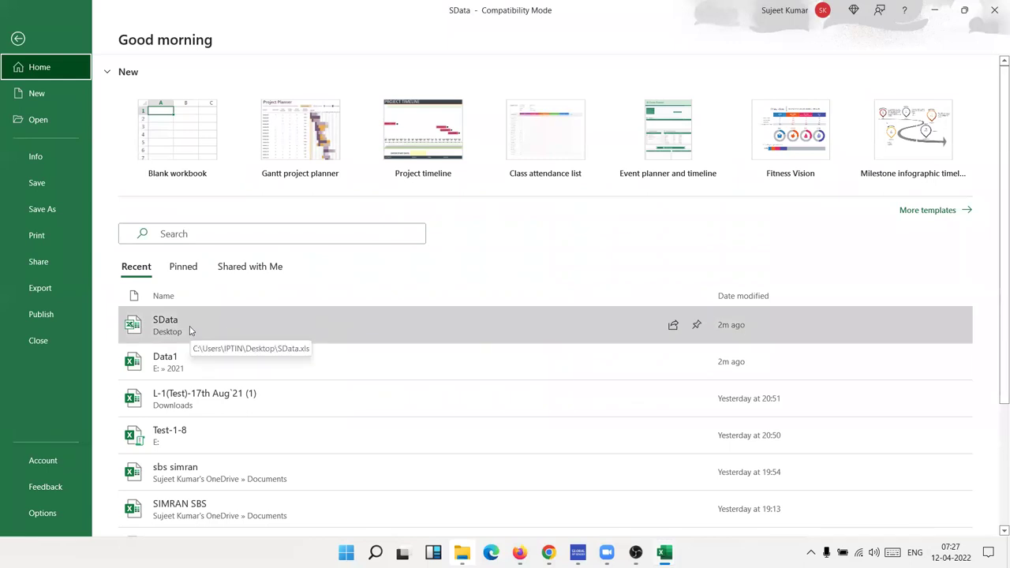
pyautogui.scroll(-3, 318, 379)
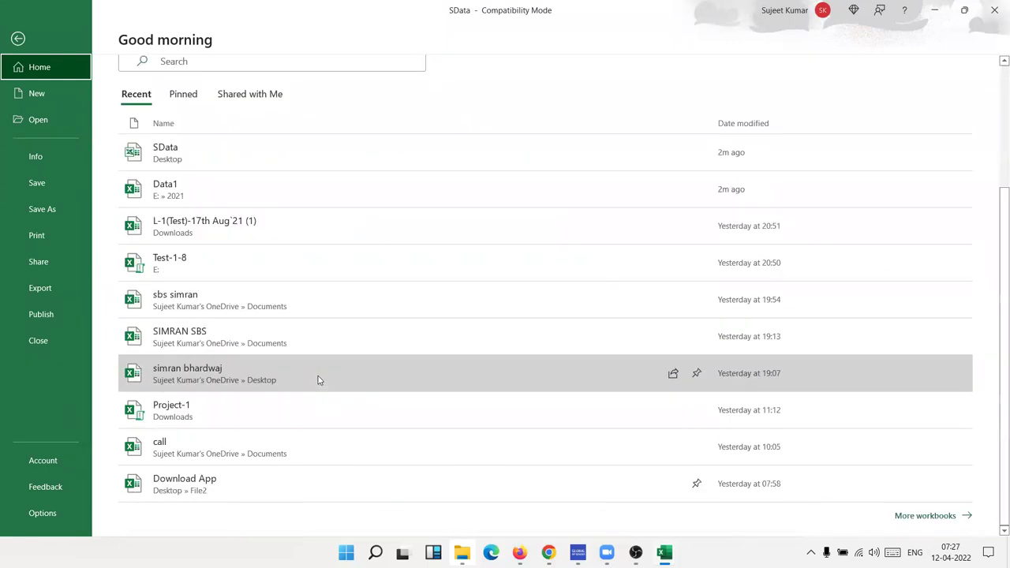
pyautogui.scroll(3, 317, 380)
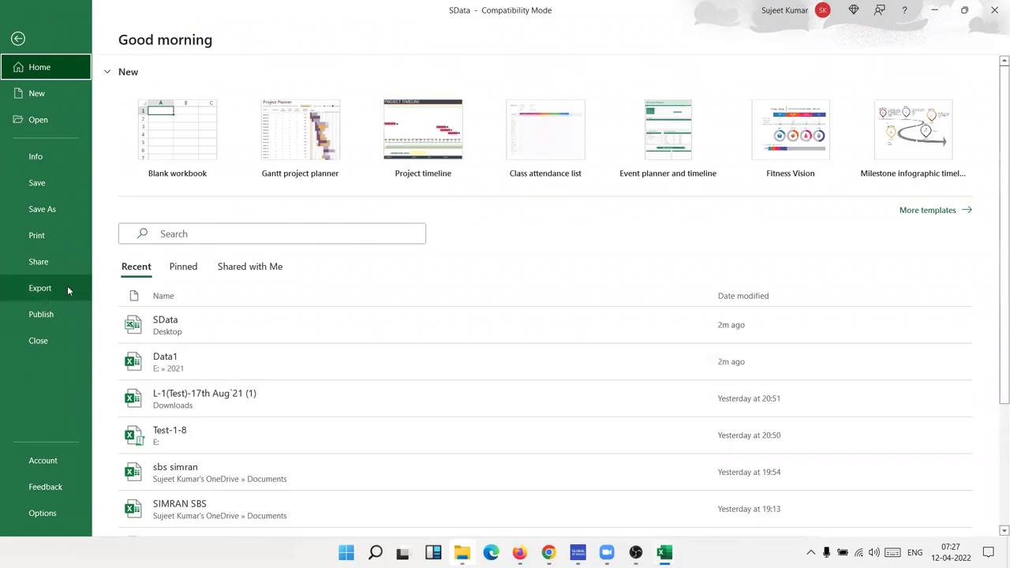
pyautogui.click(47, 157)
pyautogui.scroll(-3, 319, 430)
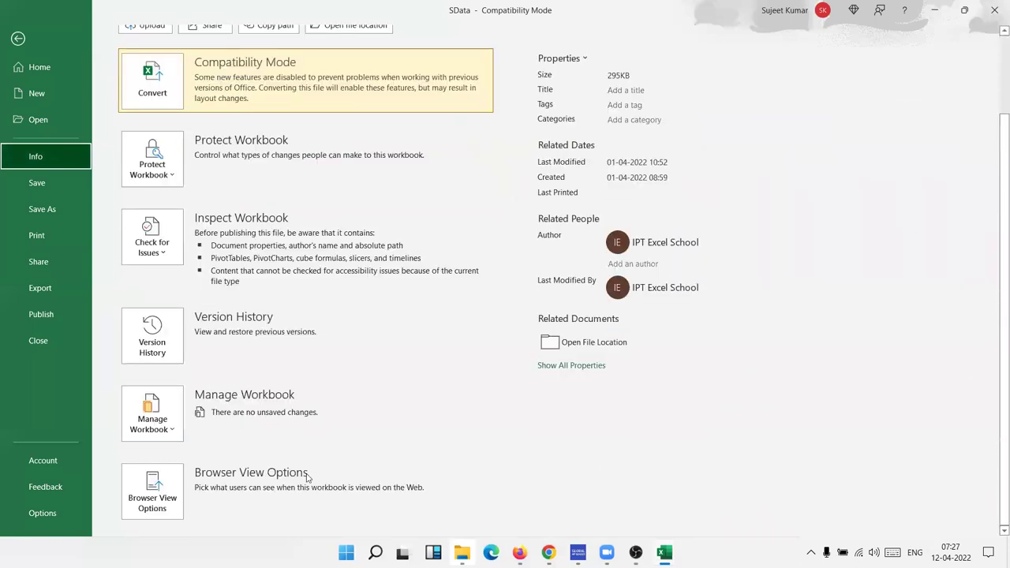
pyautogui.scroll(3, 294, 493)
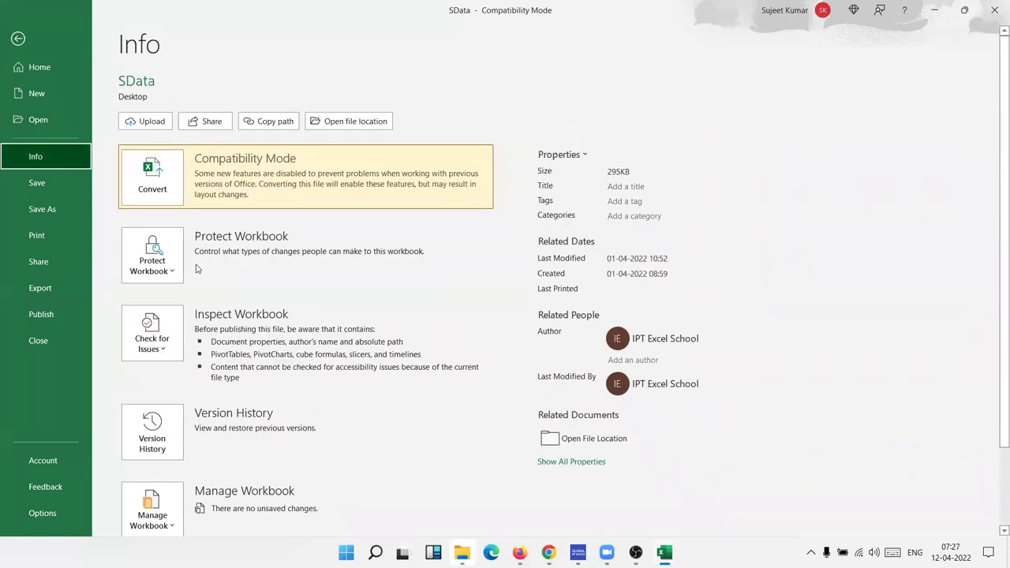
pyautogui.click(164, 200)
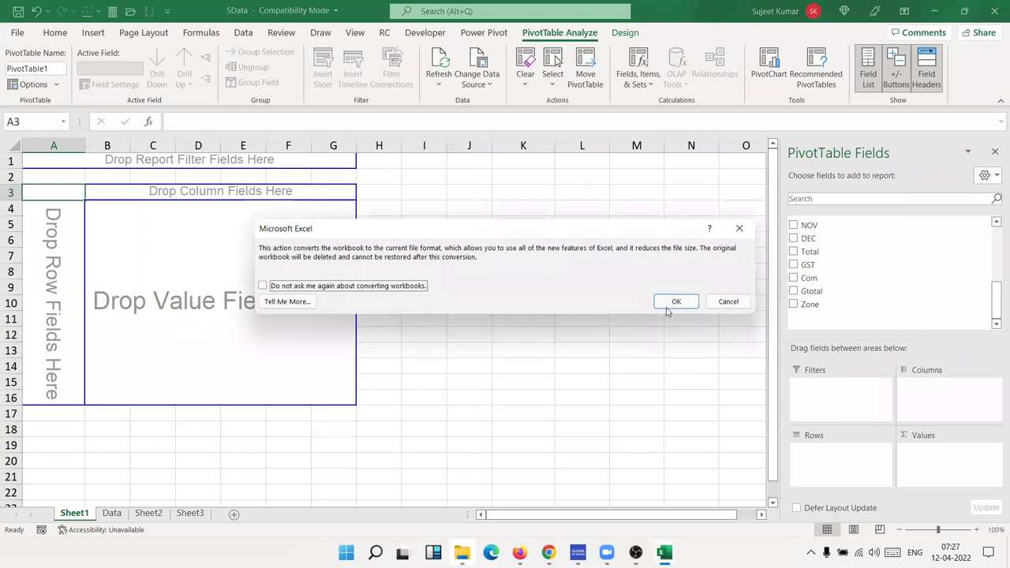
pyautogui.click(666, 302)
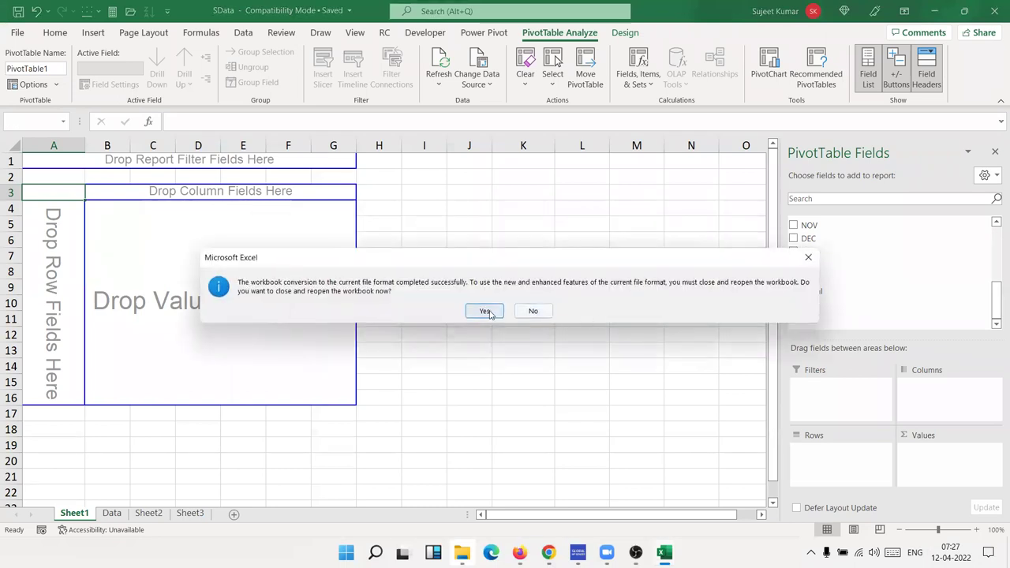
pyautogui.click(486, 312)
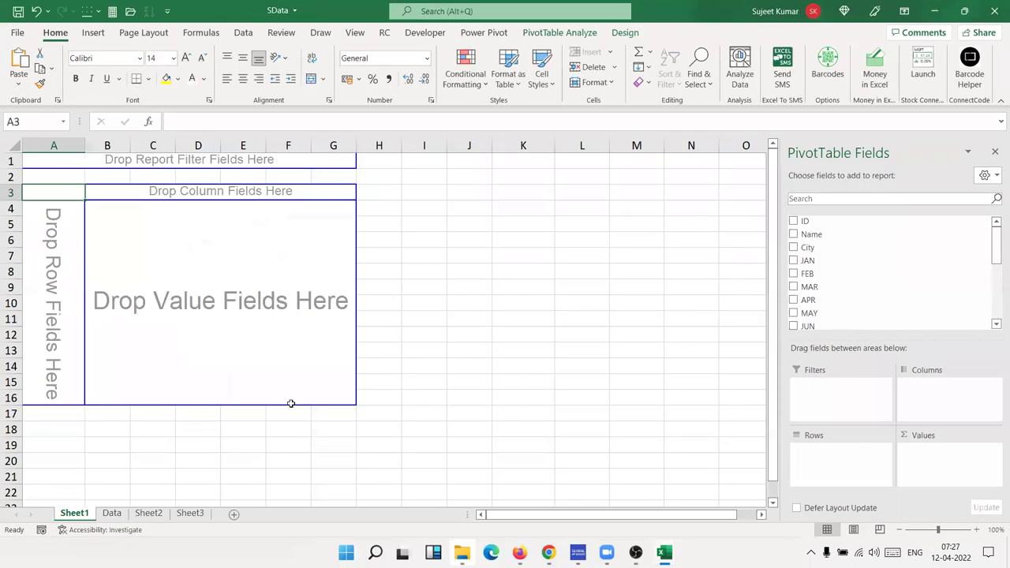
# Delete the old pivot sheet and confirm the deletion
pyautogui.rightClick(79, 513)
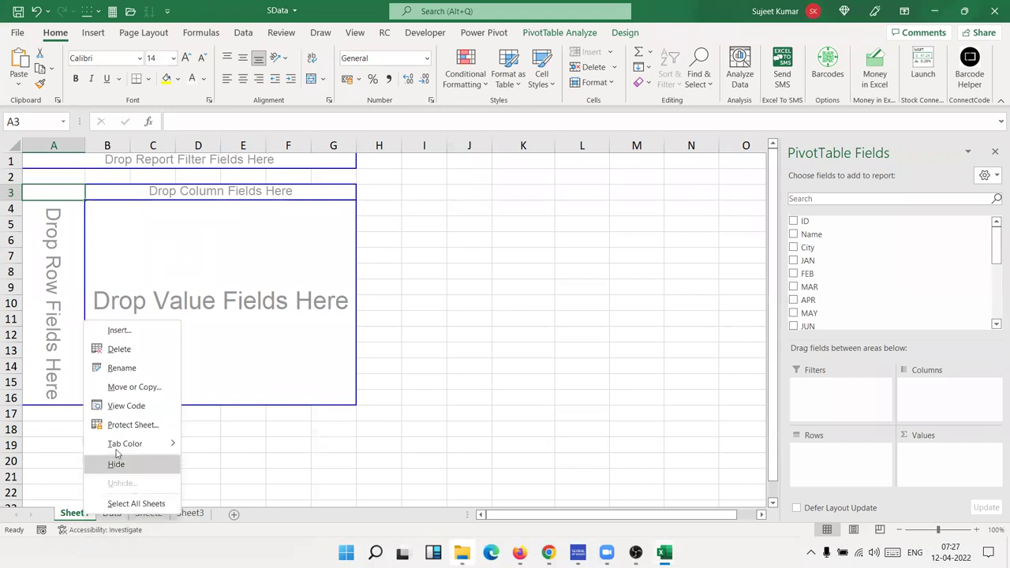
pyautogui.click(121, 349)
pyautogui.click(482, 308)
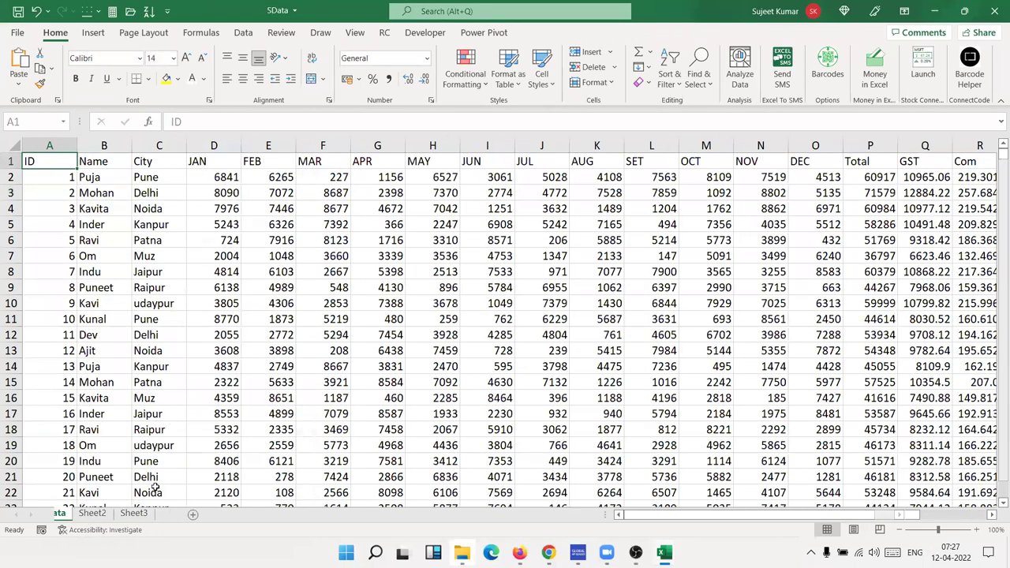
# Insert a new PivotTable from the Data sheet on a new worksheet
pyautogui.click(93, 33)
pyautogui.click(22, 60)
pyautogui.click(522, 337)
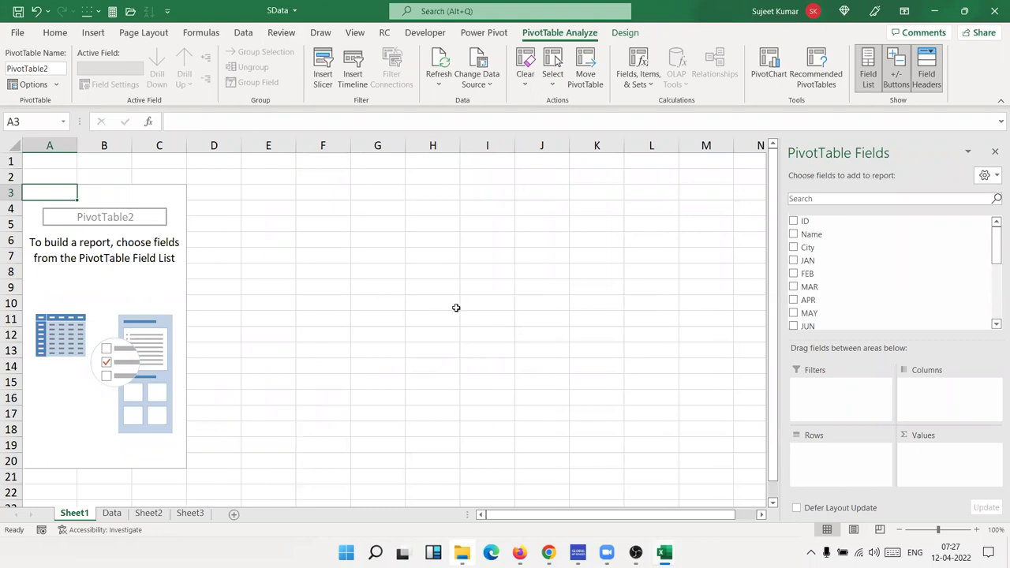
# Place Name in Rows, City in Columns and Gtotal in Values
pyautogui.moveTo(907, 234); pyautogui.dragTo(840, 462)
pyautogui.moveTo(820, 247); pyautogui.dragTo(931, 397)
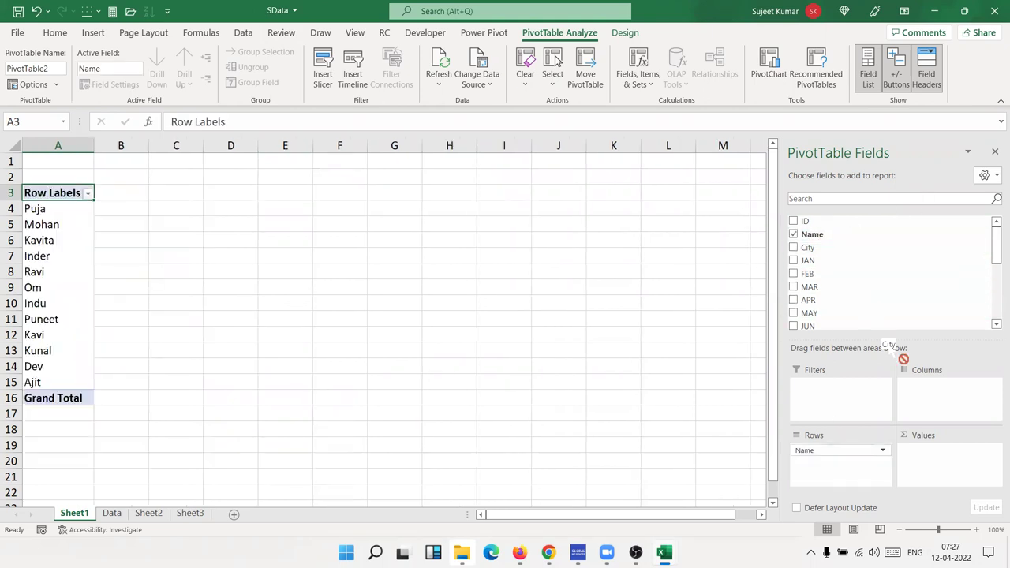
pyautogui.scroll(-5, 870, 295)
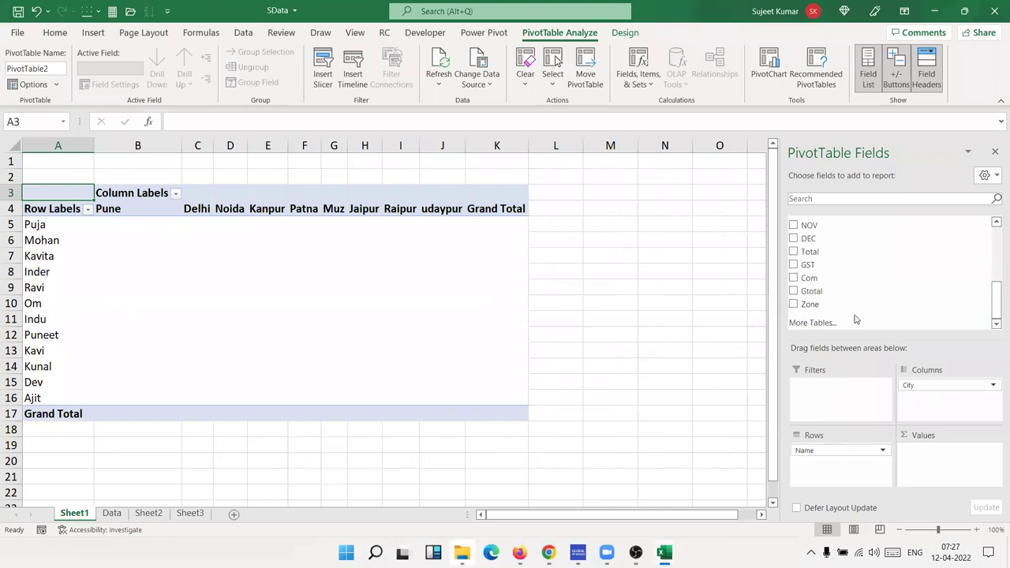
pyautogui.moveTo(848, 291)
pyautogui.mouseDown()
pyautogui.moveTo(942, 478)
pyautogui.moveTo(928, 467)
pyautogui.mouseUp()
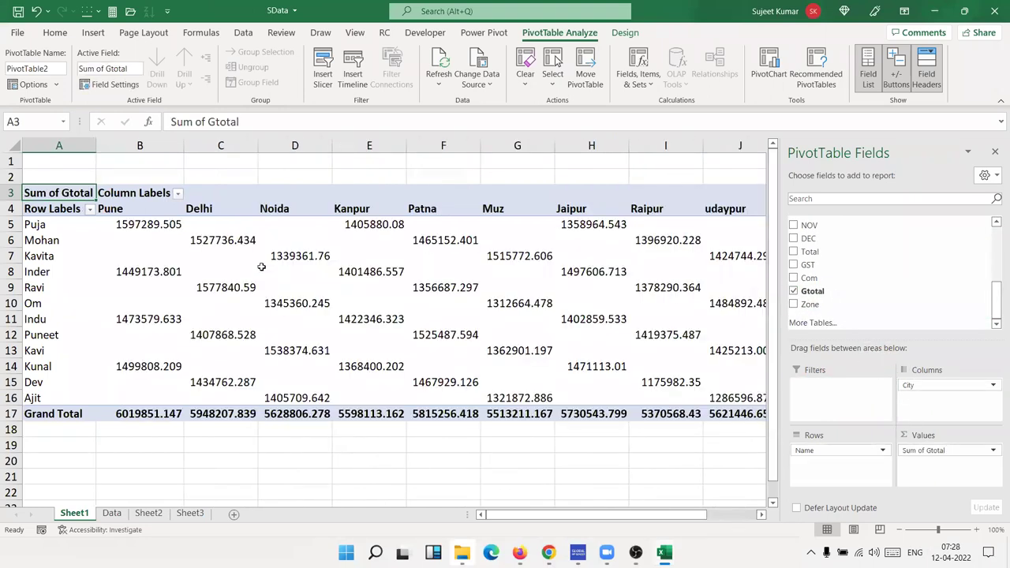
# Inspect Puja's Pune total in cell B5 and the neighbouring row 5 values
pyautogui.click(204, 235)
pyautogui.click(126, 227)
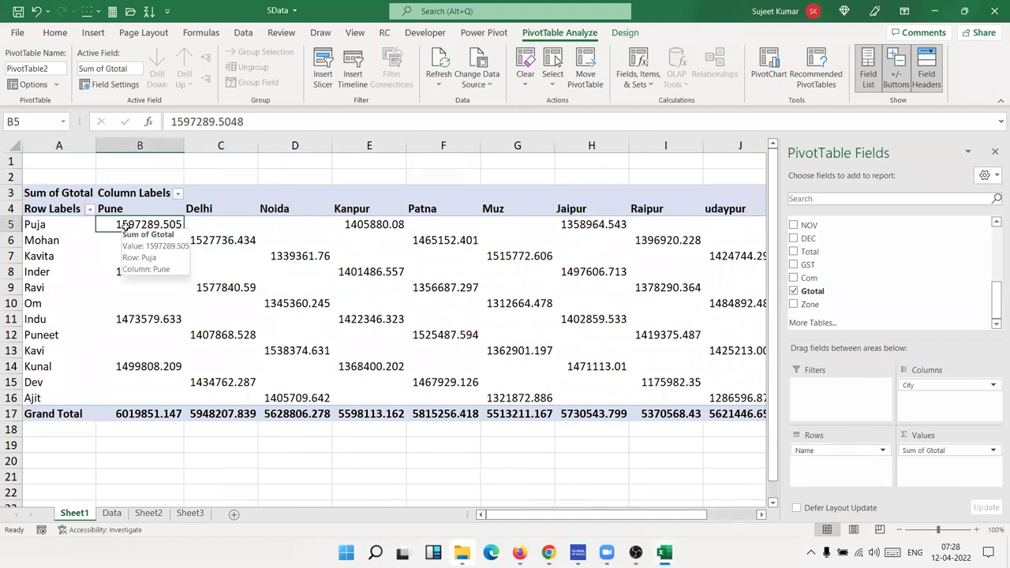
pyautogui.hotkey('ctrl', 'shift', 'Right')
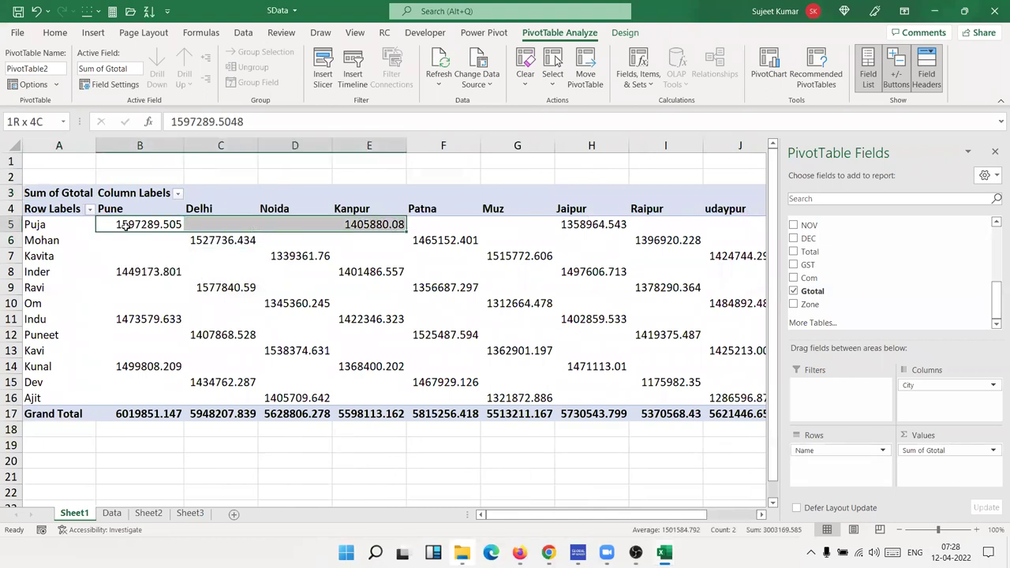
pyautogui.click(126, 227)
pyautogui.press('Up')
pyautogui.press('Down')
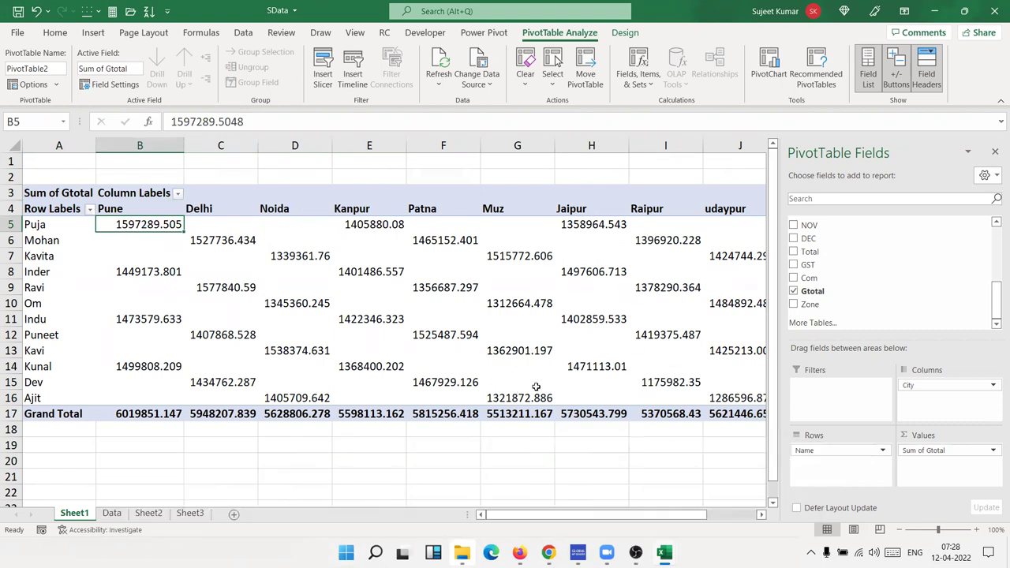
# Remove three decimal places from the pivot values and grand totals, then switch to the Data sheet
pyautogui.moveTo(610, 515); pyautogui.dragTo(663, 514)
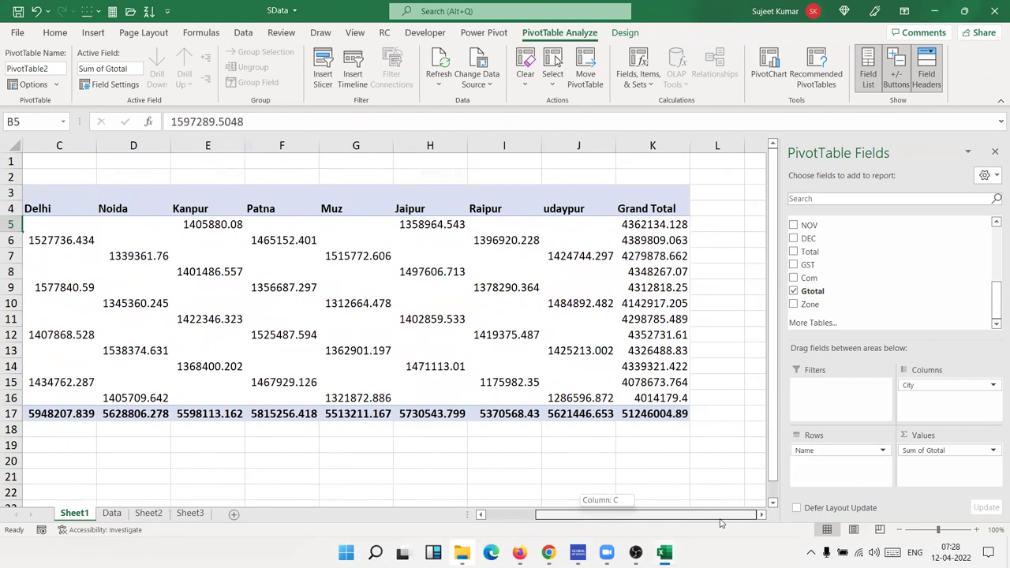
pyautogui.keyDown('shift'); pyautogui.click(601, 398); pyautogui.keyUp('shift')
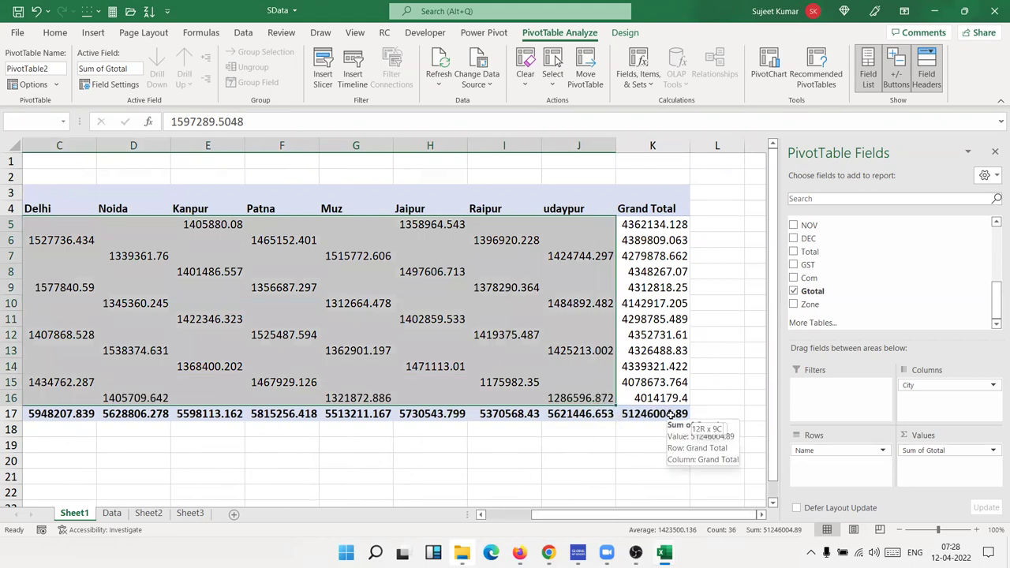
pyautogui.moveTo(669, 413); pyautogui.dragTo(670, 415)
pyautogui.click(54, 33)
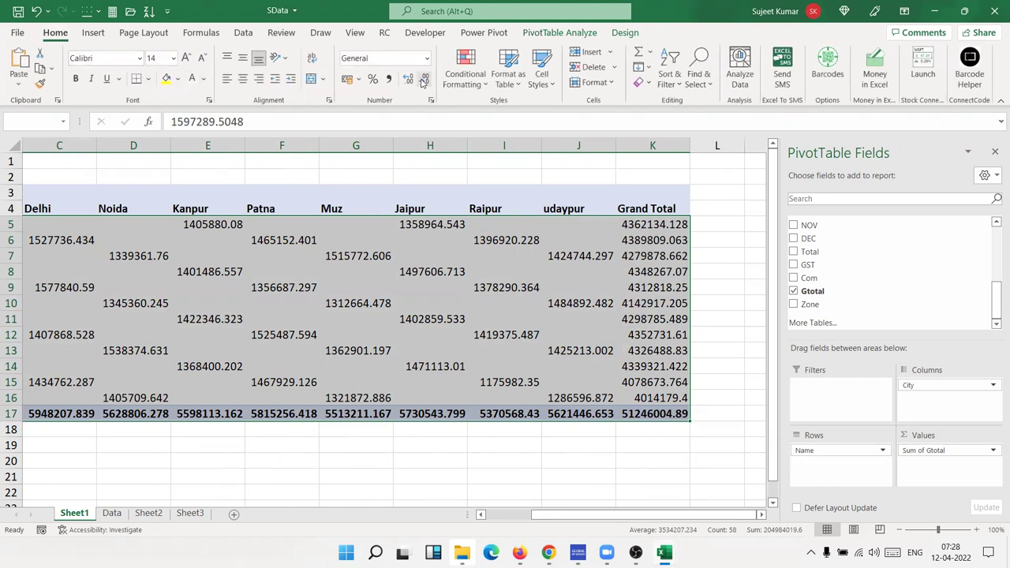
pyautogui.click(423, 82)
pyautogui.click(423, 82)
pyautogui.click(423, 83)
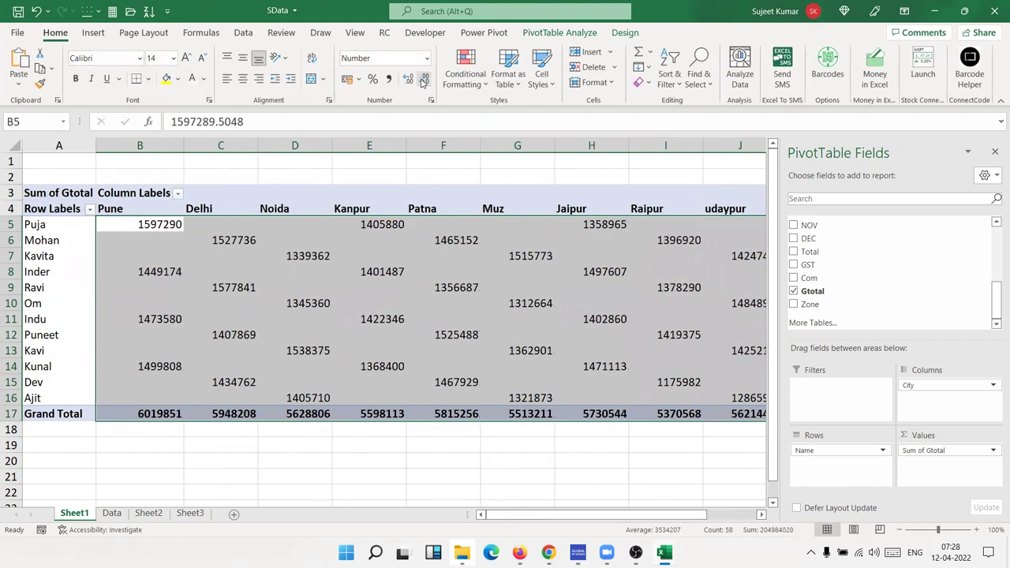
pyautogui.click(119, 517)
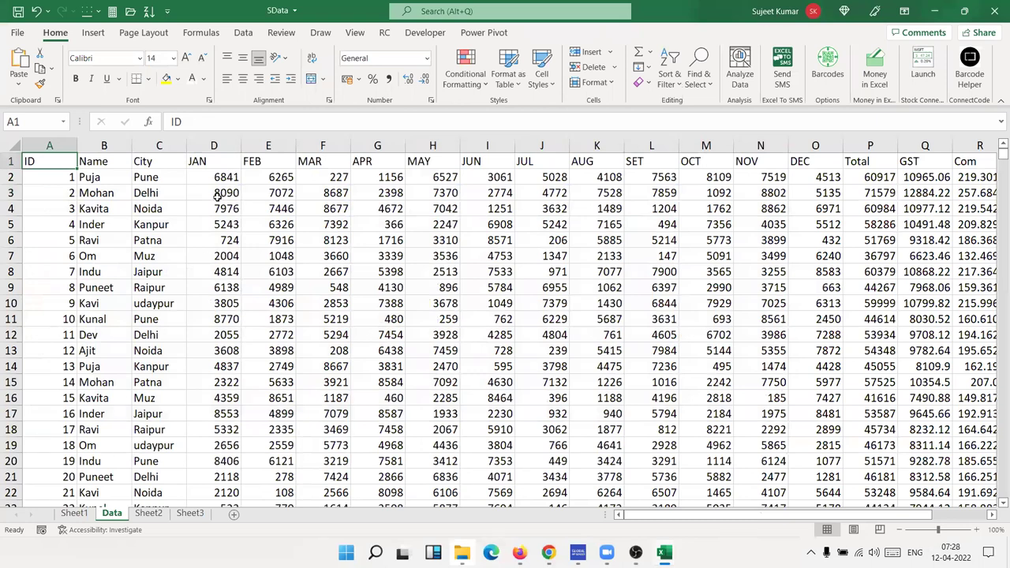
# Check the Data sheet's City and JAN columns and two January values, then return to Sheet1
pyautogui.click(159, 146)
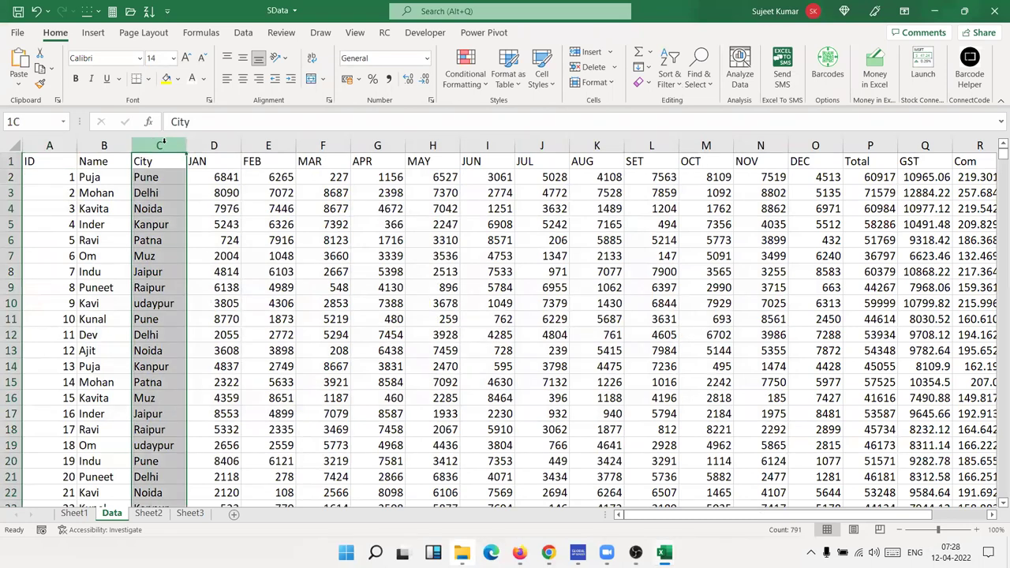
pyautogui.click(215, 146)
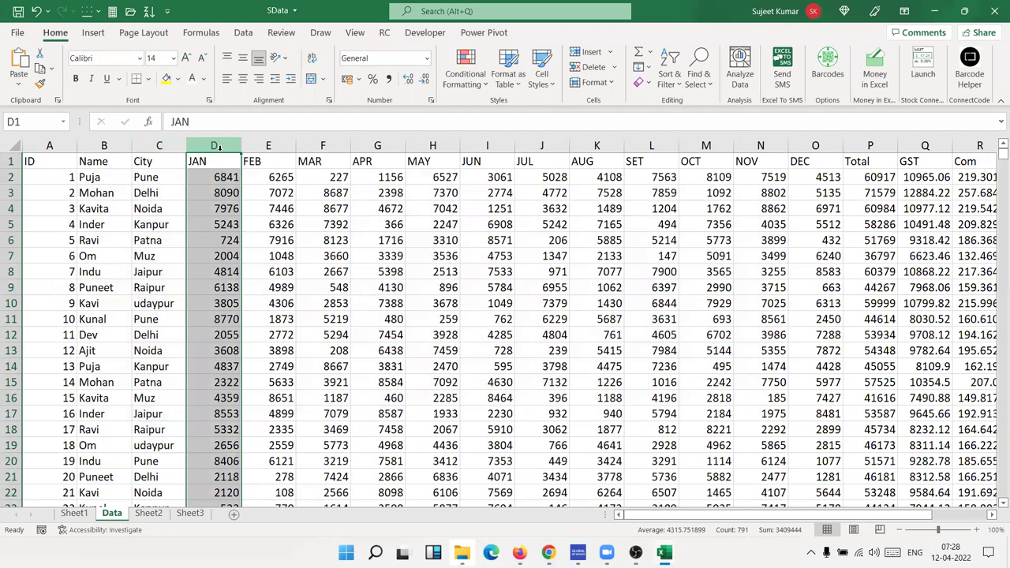
pyautogui.click(166, 147)
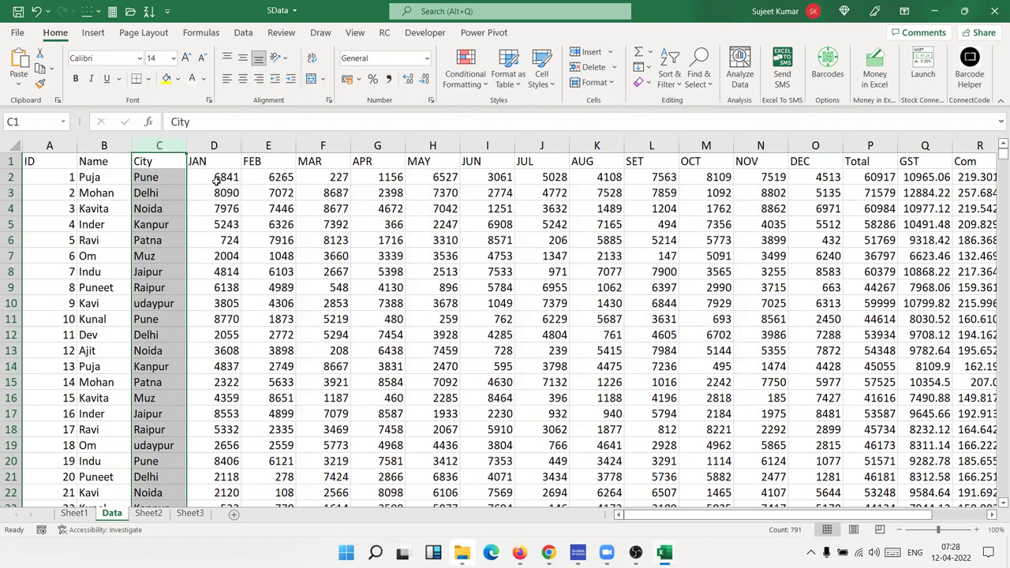
pyautogui.click(223, 225)
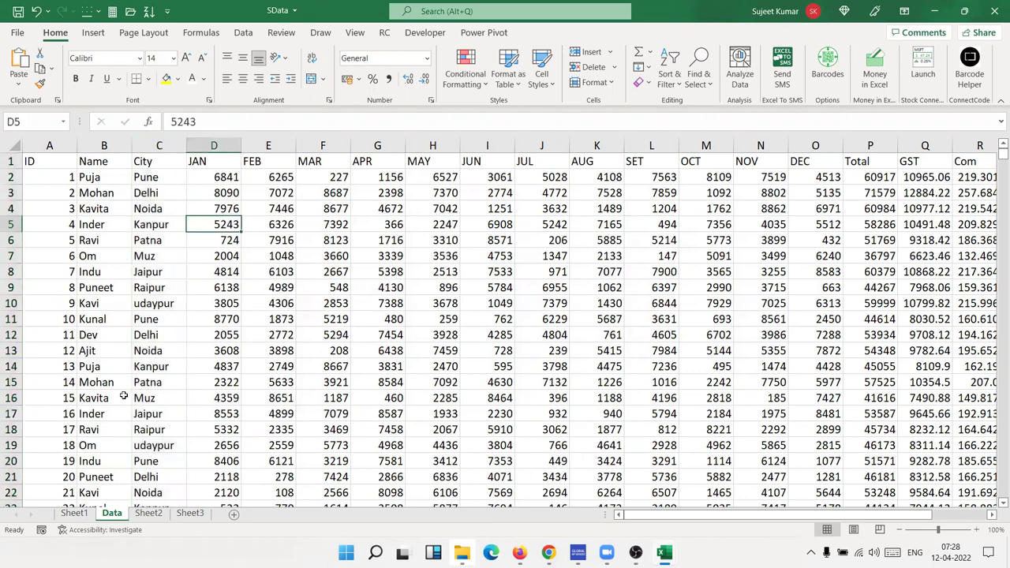
pyautogui.click(209, 334)
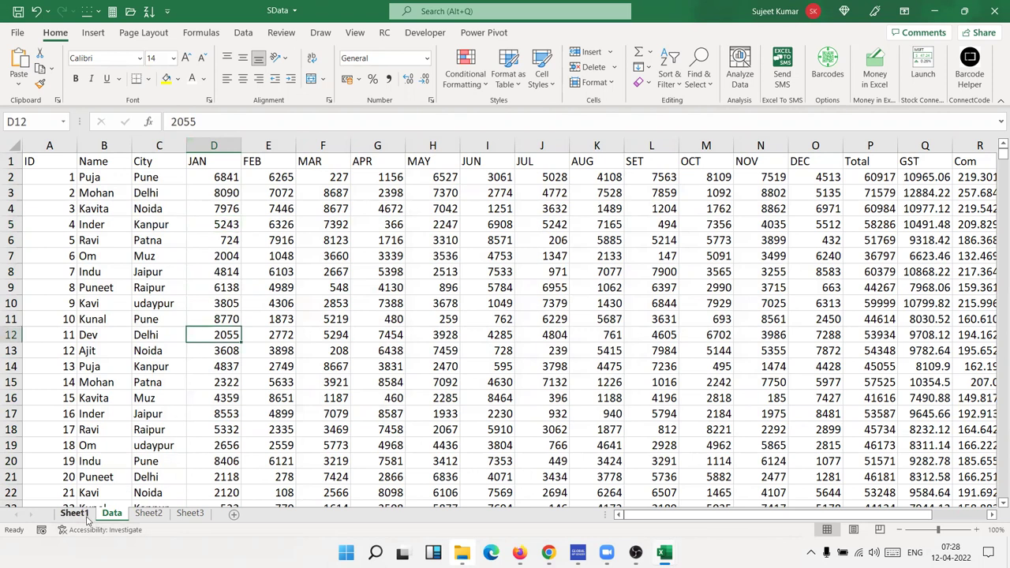
pyautogui.click(89, 519)
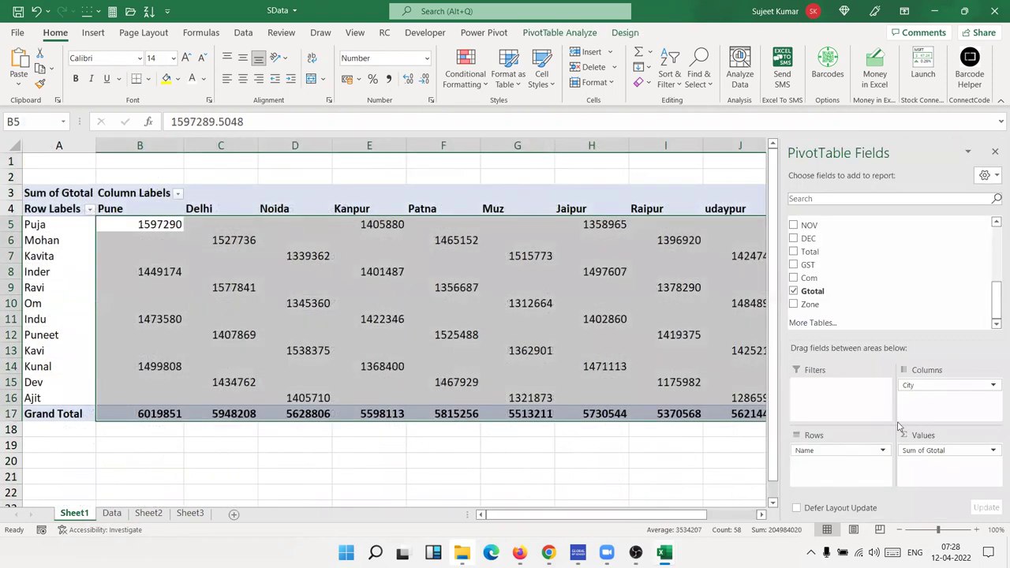
# Review the Pune, Delhi and Noida headings, then move City from Columns into Rows under Name
pyautogui.click(450, 314)
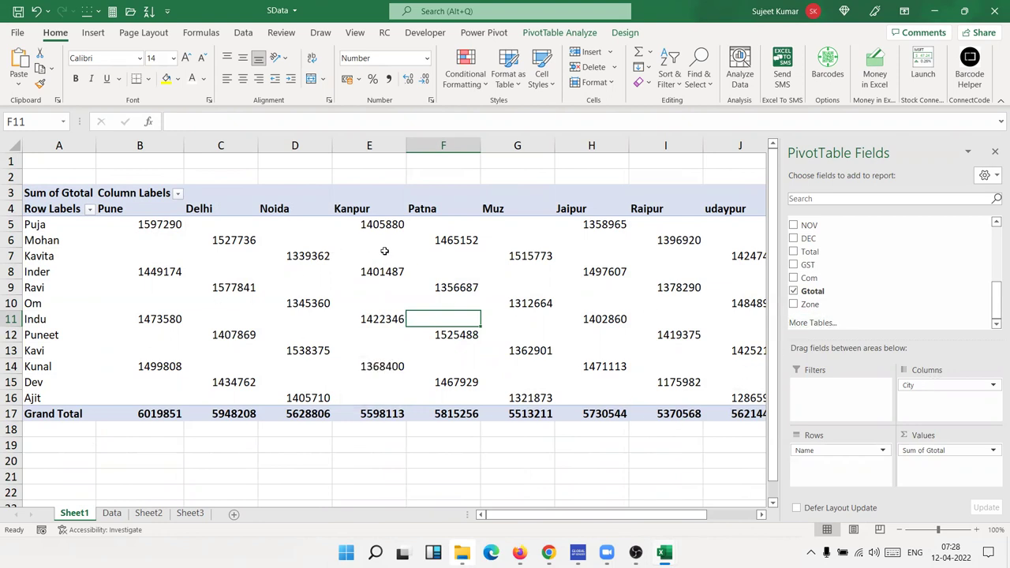
pyautogui.moveTo(160, 211)
pyautogui.mouseDown()
pyautogui.moveTo(644, 207)
pyautogui.moveTo(603, 207)
pyautogui.mouseUp()
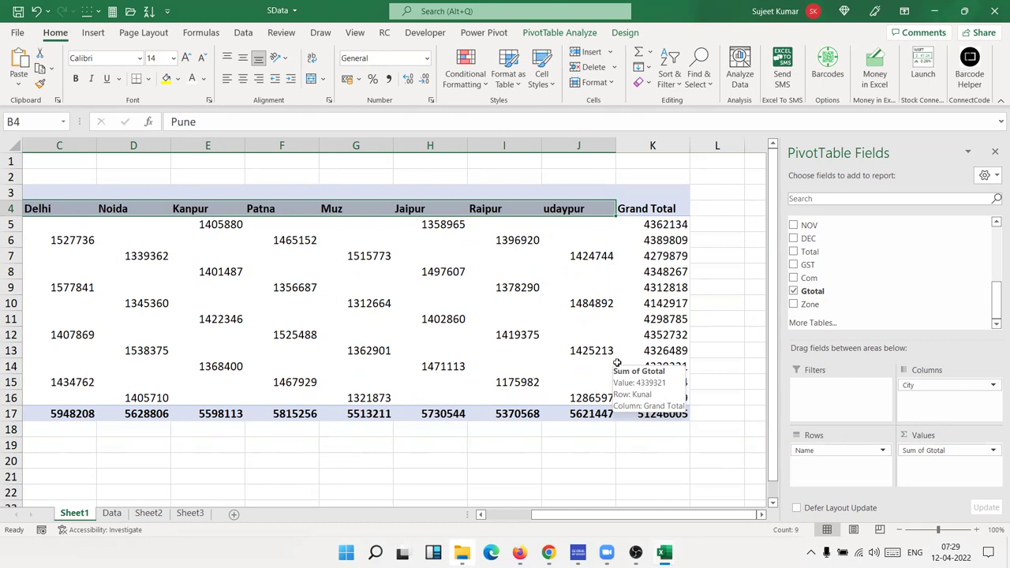
pyautogui.moveTo(567, 532); pyautogui.dragTo(566, 529)
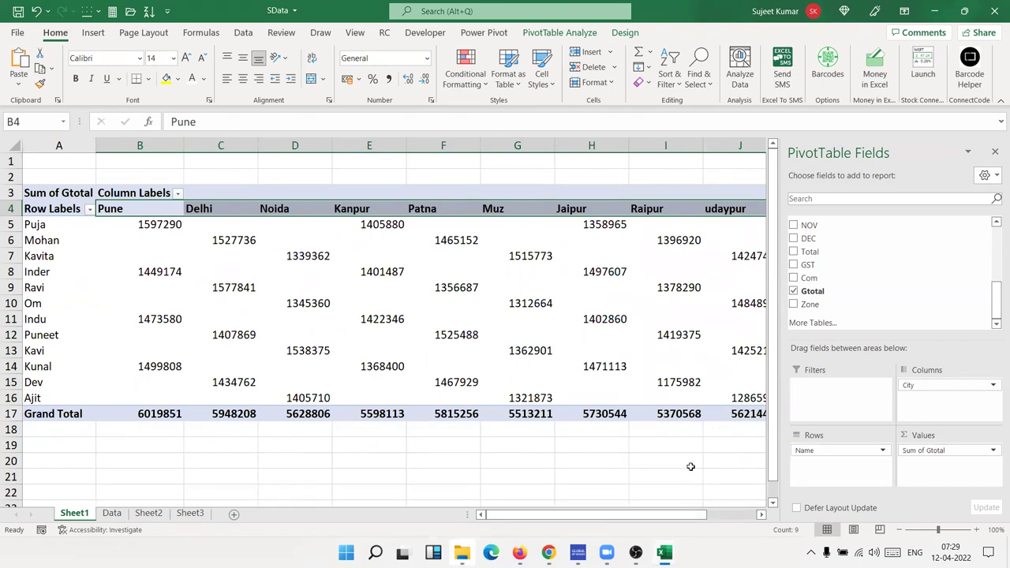
pyautogui.click(556, 338)
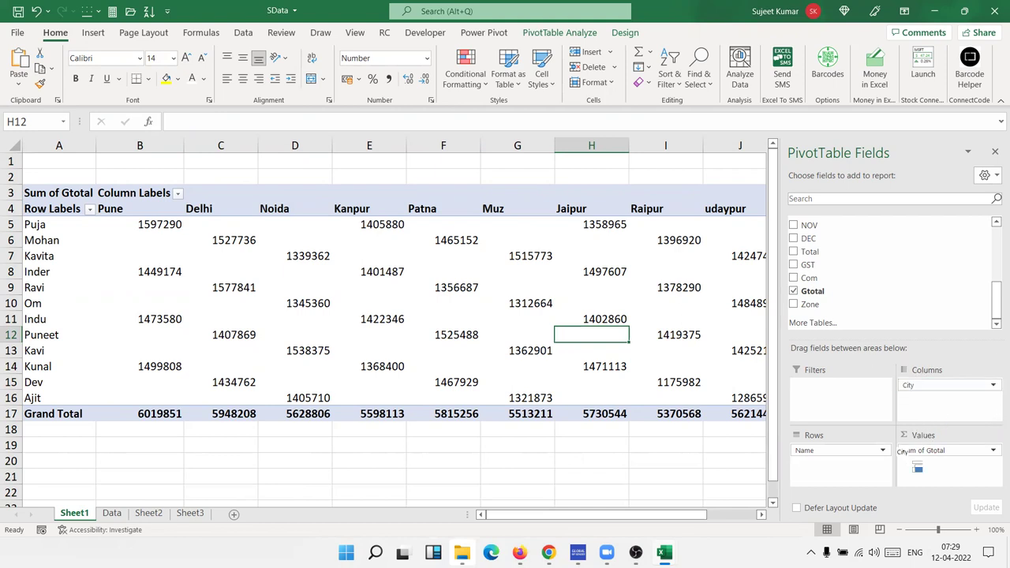
pyautogui.moveTo(927, 385); pyautogui.dragTo(861, 474)
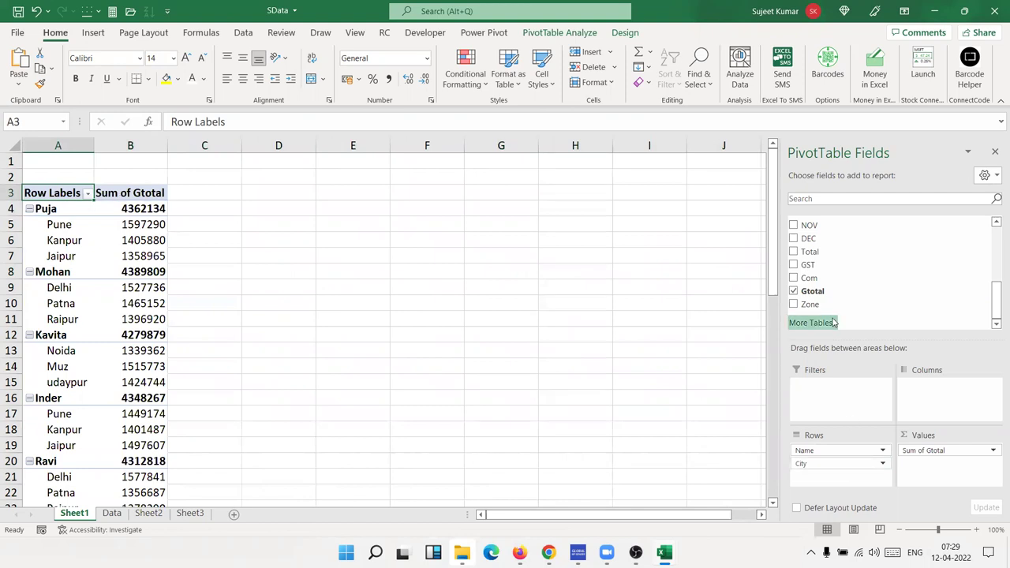
# Try Zone as a column field and remove it, then move City back to Columns
pyautogui.moveTo(810, 303)
pyautogui.mouseDown()
pyautogui.moveTo(927, 400)
pyautogui.moveTo(915, 390)
pyautogui.mouseUp()
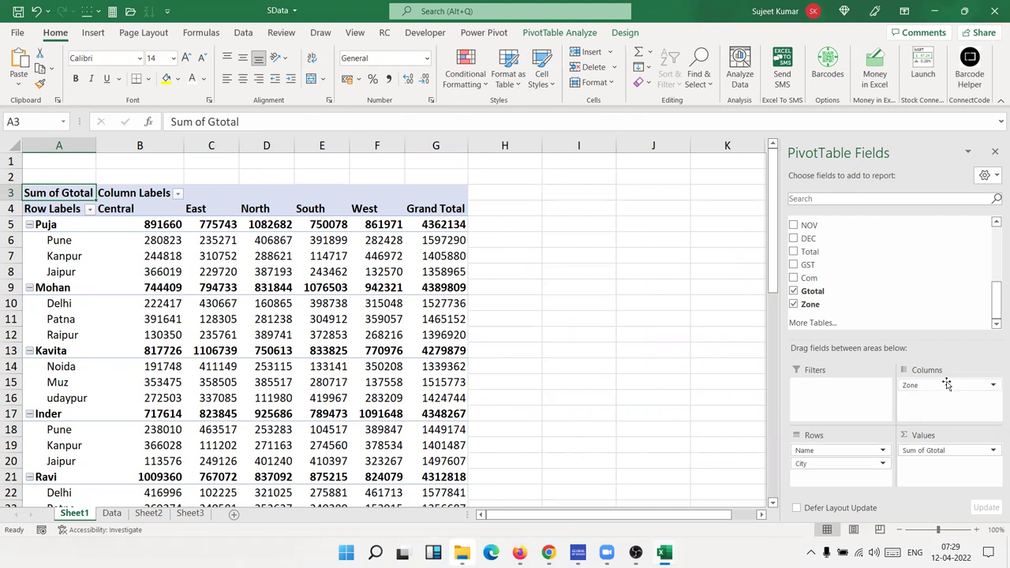
pyautogui.moveTo(947, 384); pyautogui.dragTo(900, 335)
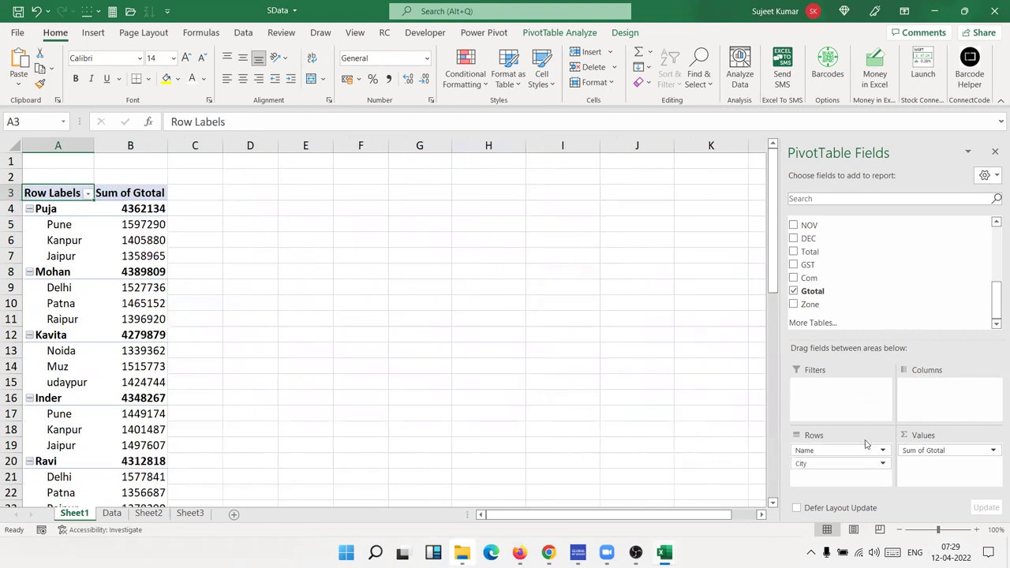
pyautogui.moveTo(843, 463); pyautogui.dragTo(939, 403)
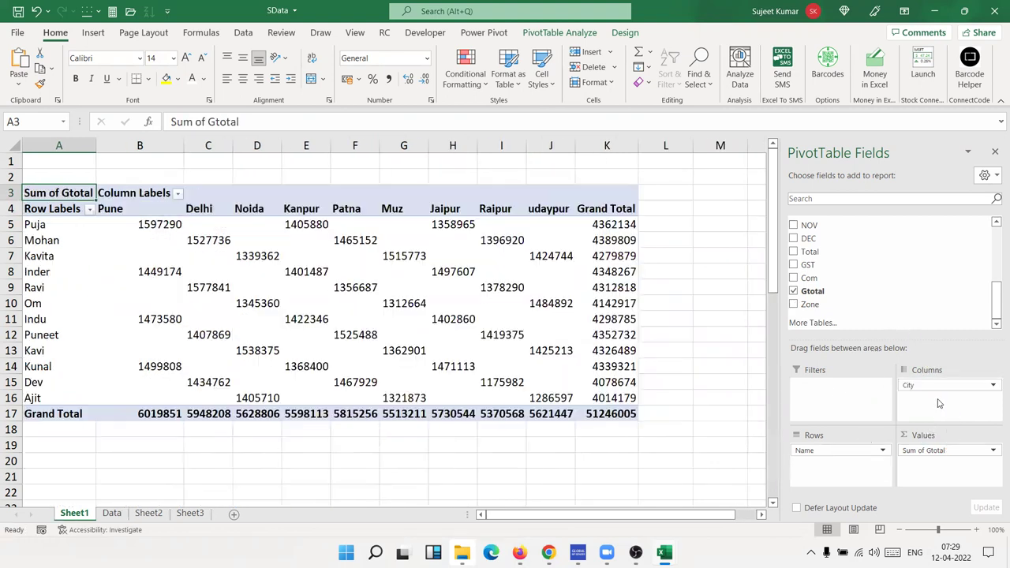
# Check the blank pivot cells in the Patna, Kanpur and Muz columns
pyautogui.click(244, 263)
pyautogui.click(291, 287)
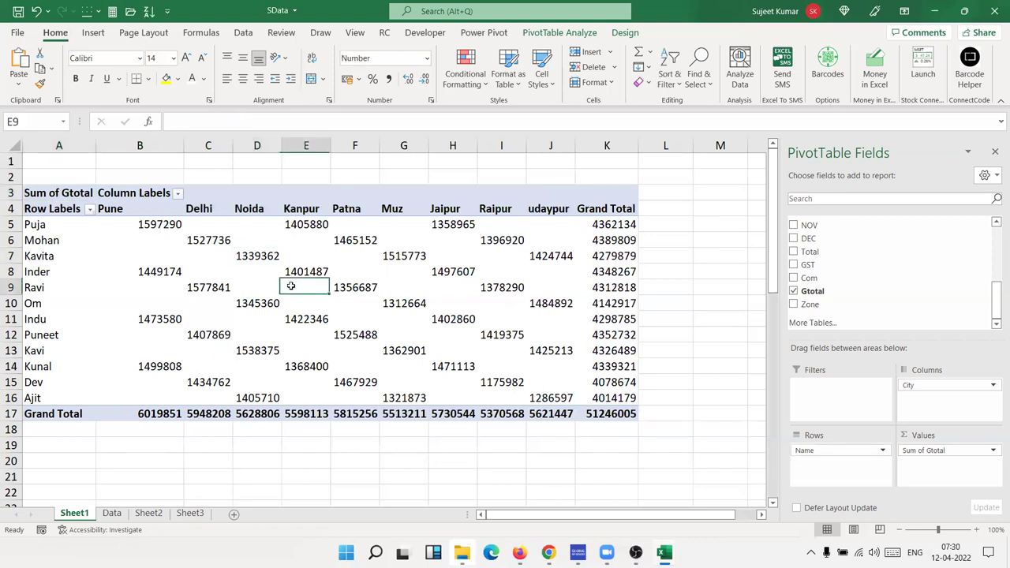
pyautogui.click(337, 272)
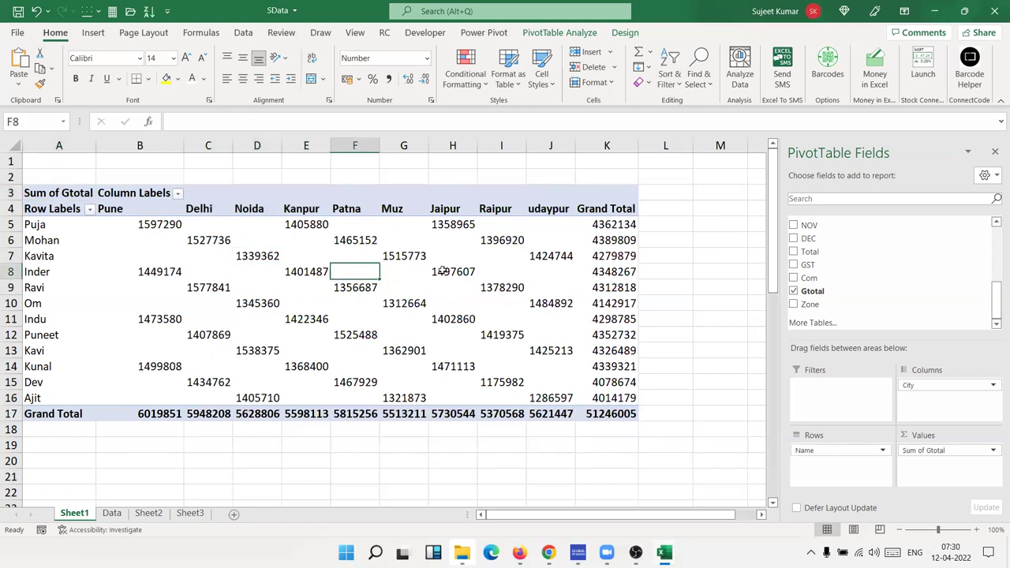
pyautogui.click(398, 226)
pyautogui.click(358, 224)
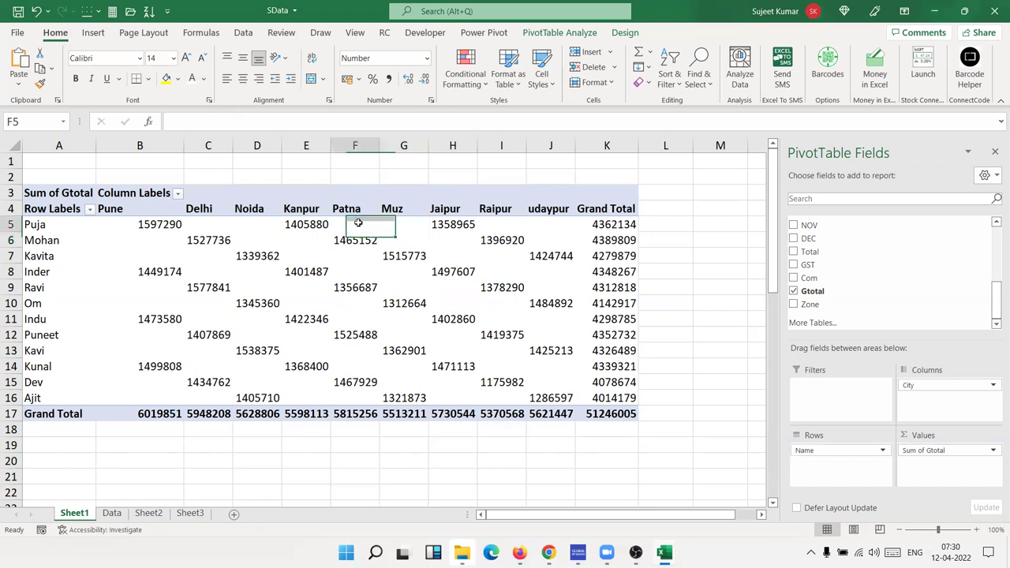
pyautogui.moveTo(304, 251); pyautogui.dragTo(306, 237)
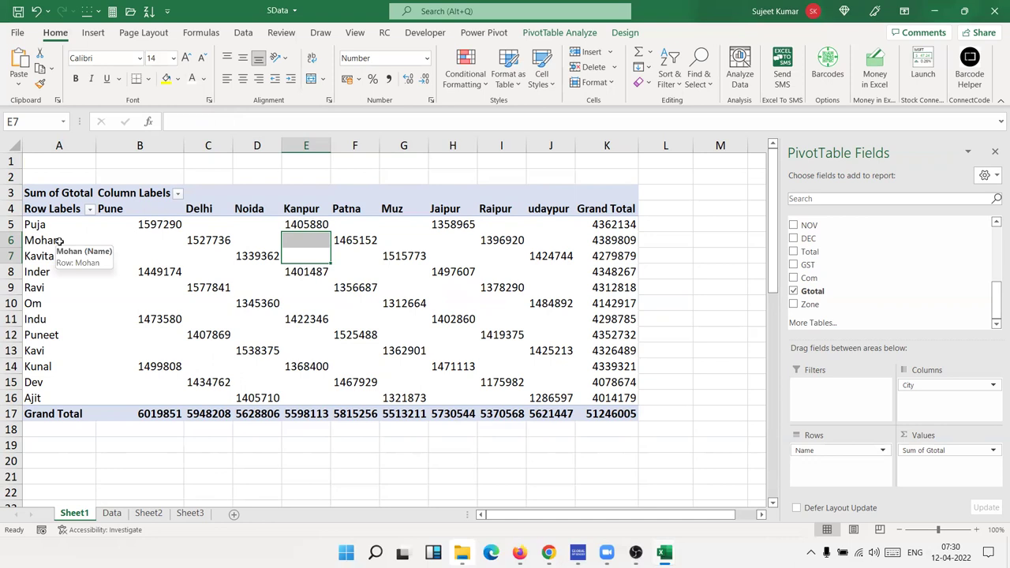
pyautogui.click(403, 288)
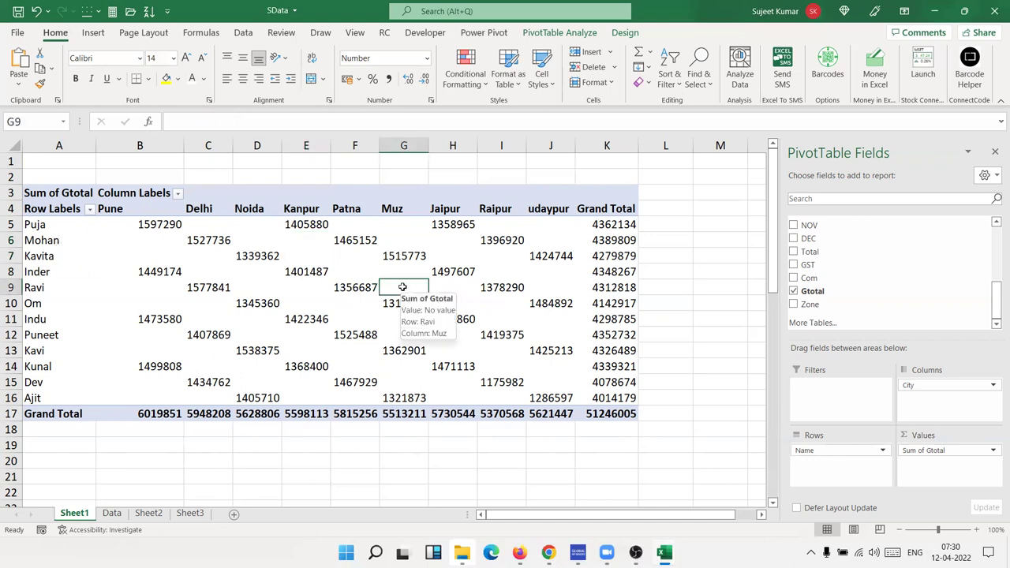
# Set PivotTable Options to show 0 for empty cells, then move City into Rows under Name
pyautogui.rightClick(400, 283)
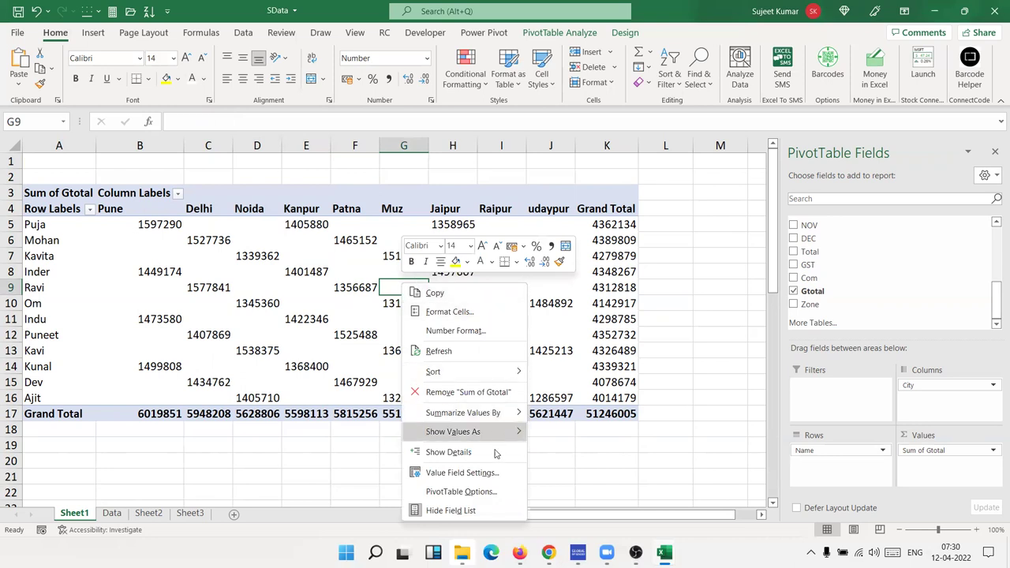
pyautogui.click(476, 492)
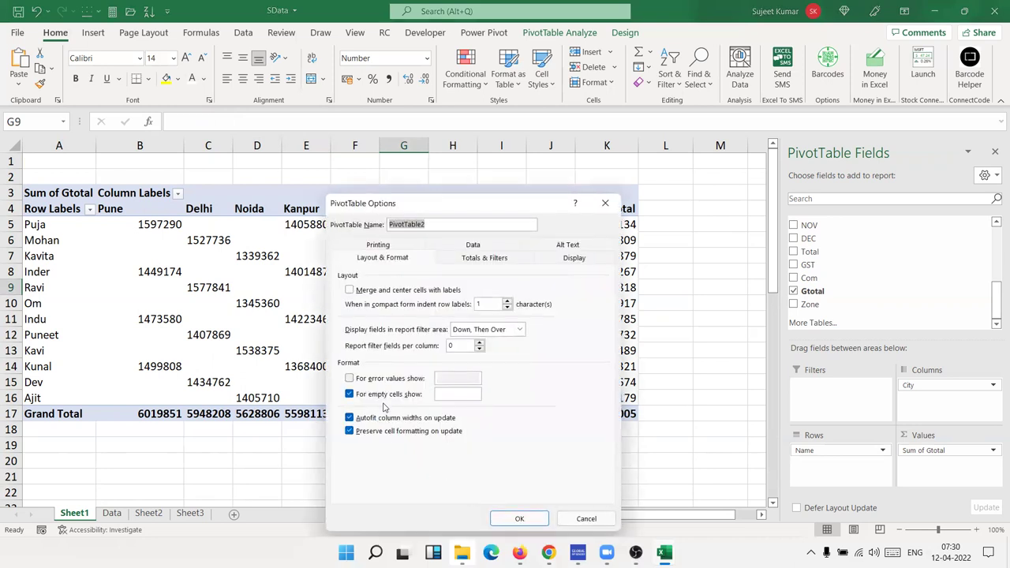
pyautogui.click(451, 396)
pyautogui.click(519, 519)
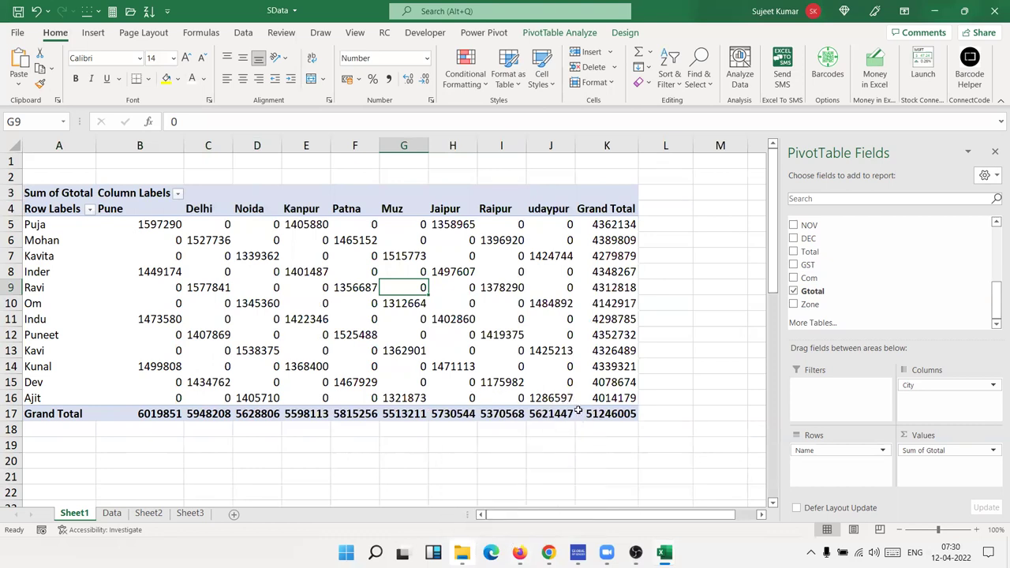
pyautogui.moveTo(588, 401)
pyautogui.mouseDown()
pyautogui.moveTo(215, 213)
pyautogui.moveTo(142, 240)
pyautogui.mouseUp()
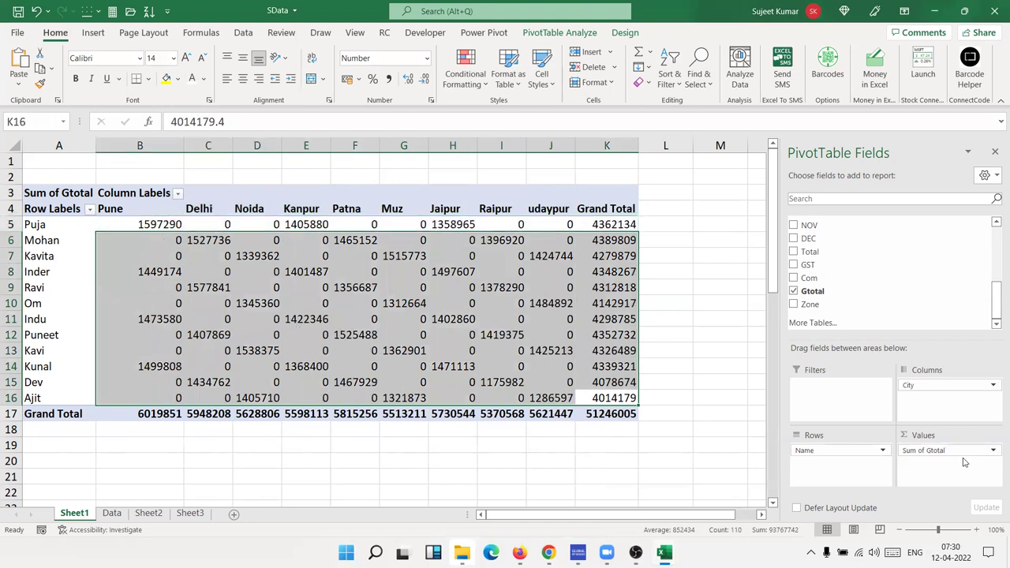
pyautogui.moveTo(934, 388)
pyautogui.mouseDown()
pyautogui.moveTo(885, 473)
pyautogui.moveTo(844, 467)
pyautogui.mouseUp()
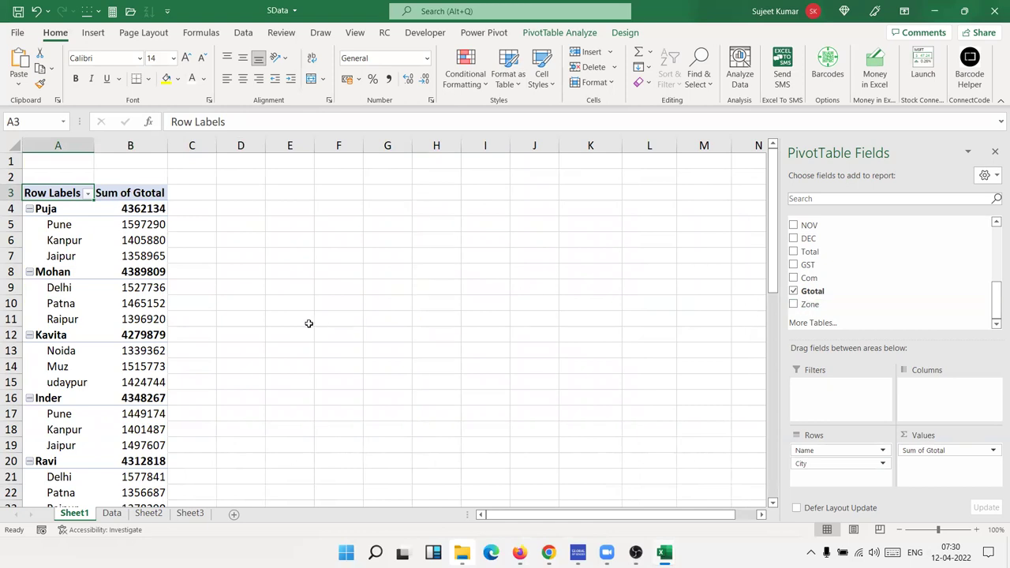
# Collapse and re-expand the first name group's city rows
pyautogui.scroll(-13, 102, 289)
pyautogui.scroll(13, 102, 289)
pyautogui.click(62, 228)
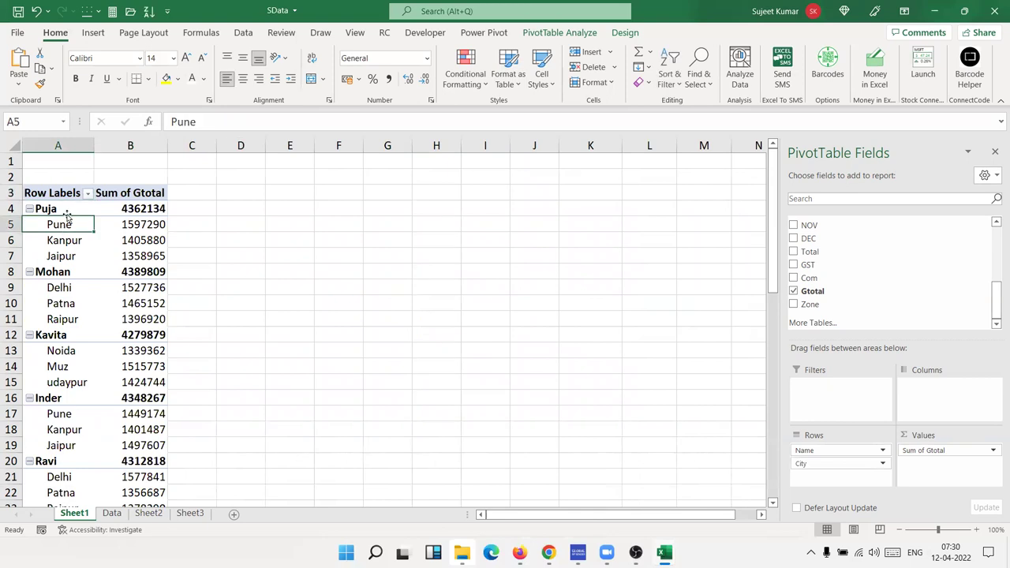
pyautogui.click(65, 146)
pyautogui.click(61, 211)
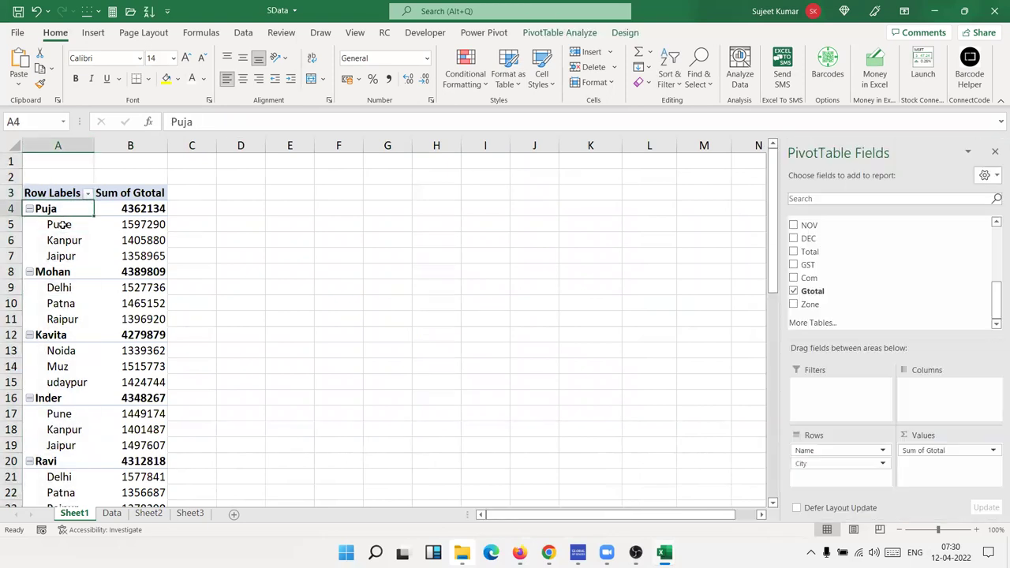
pyautogui.click(30, 209)
pyautogui.click(30, 209)
pyautogui.click(30, 209)
pyautogui.click(30, 209)
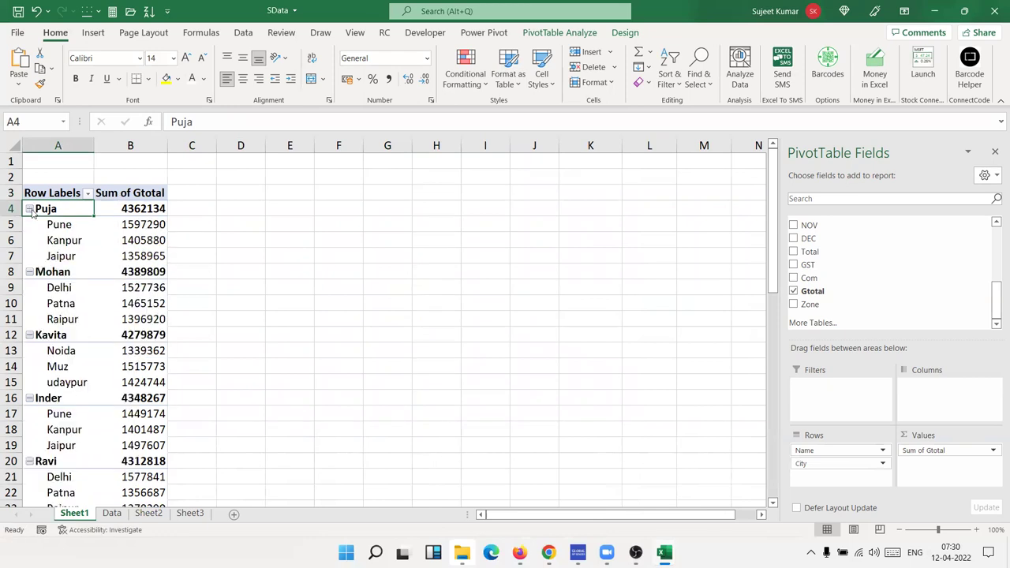
# Toggle Collapse Field and Expand Field on PivotTable Analyze, ending with all names collapsed
pyautogui.click(559, 32)
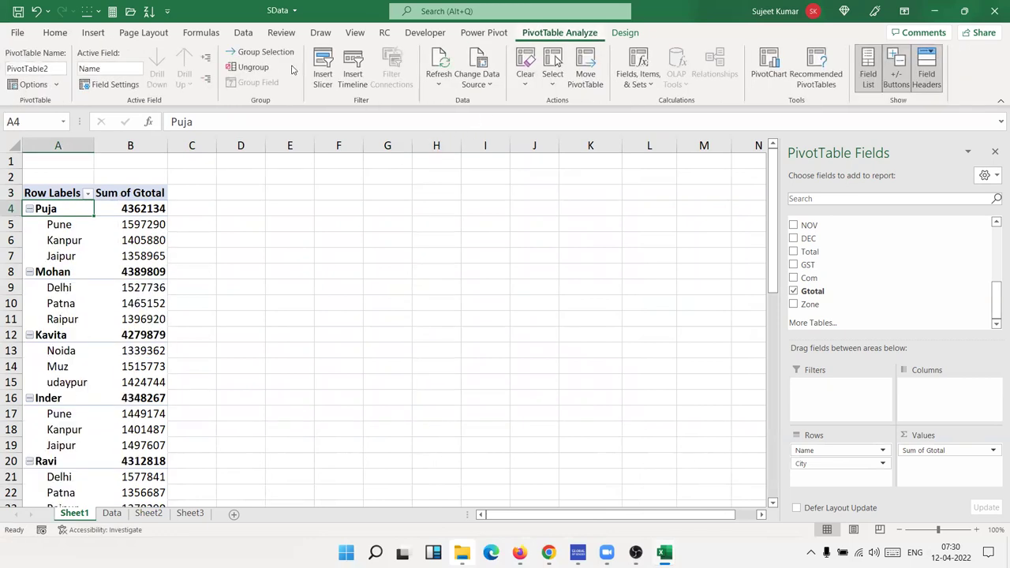
pyautogui.click(207, 80)
pyautogui.click(205, 58)
pyautogui.click(207, 80)
pyautogui.click(205, 58)
pyautogui.click(207, 82)
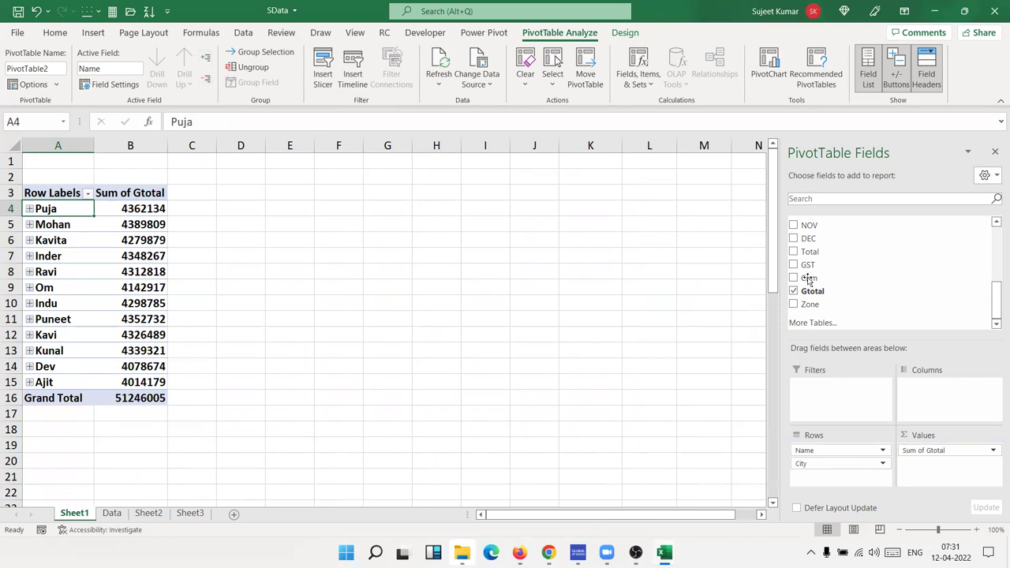
# Add Zone to the rows beneath City and expand Kavita to inspect its zone rows
pyautogui.moveTo(822, 304)
pyautogui.mouseDown()
pyautogui.moveTo(854, 476)
pyautogui.moveTo(827, 478)
pyautogui.mouseUp()
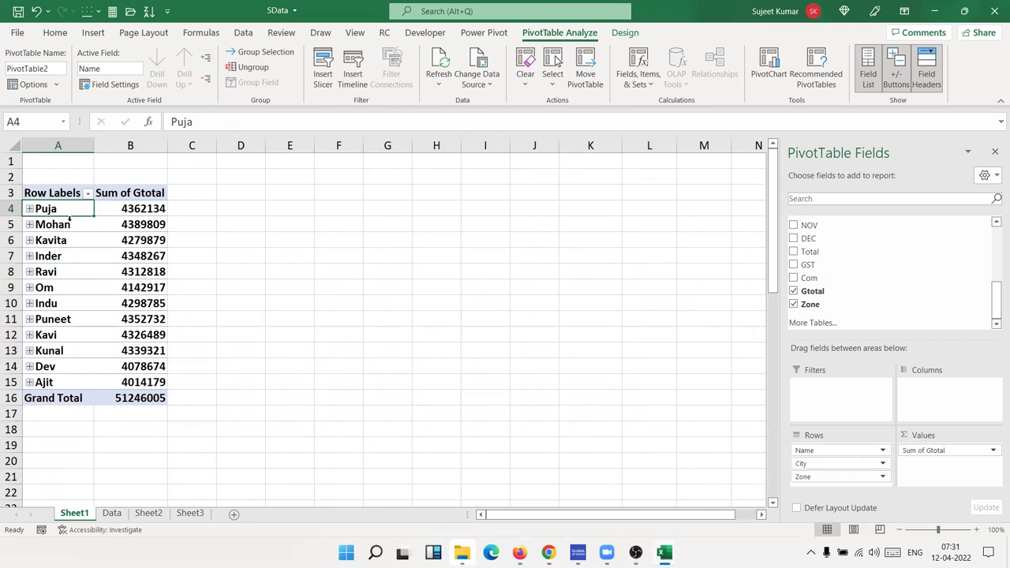
pyautogui.moveTo(83, 211); pyautogui.dragTo(114, 363)
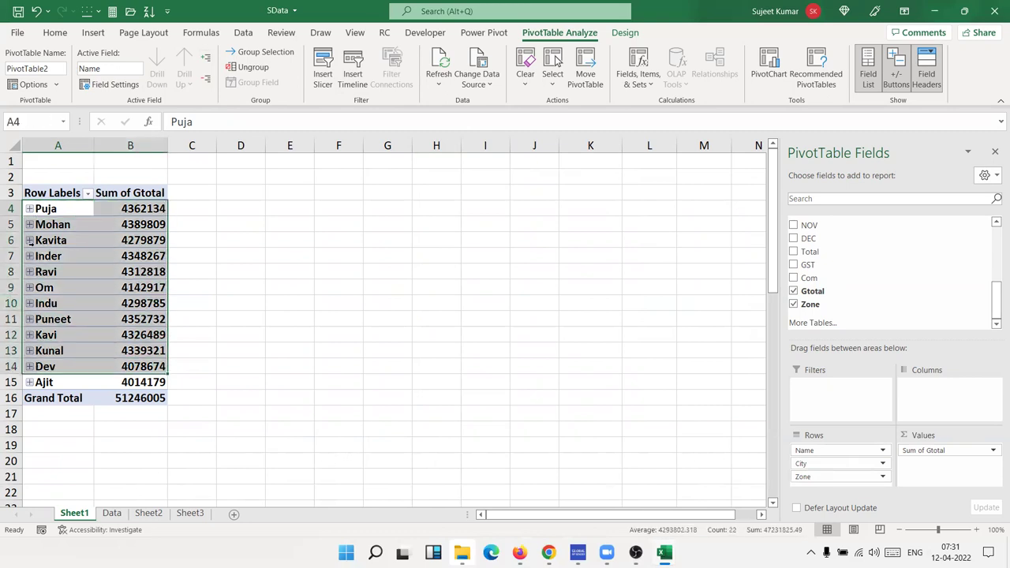
pyautogui.click(29, 240)
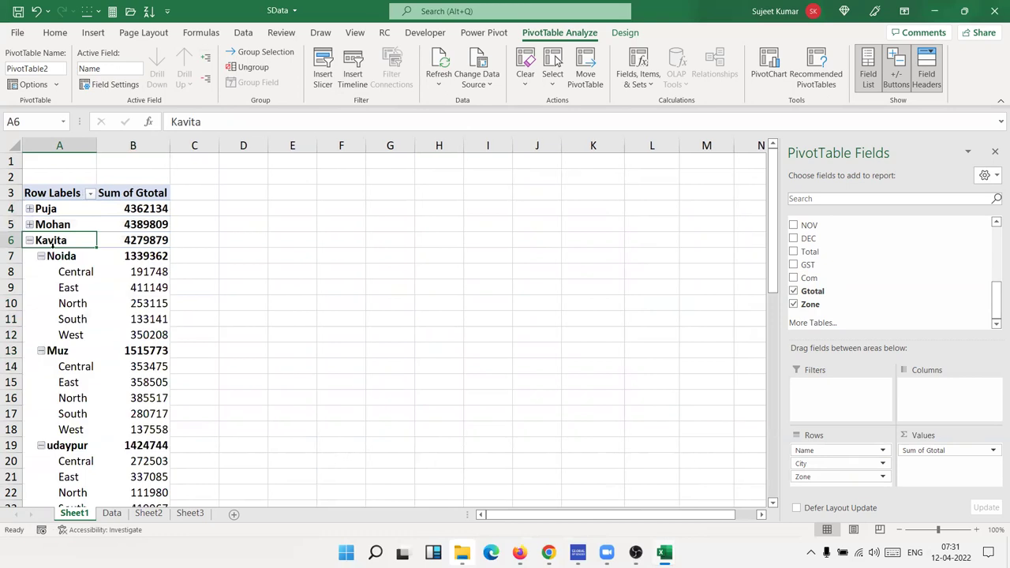
pyautogui.click(71, 257)
pyautogui.click(75, 273)
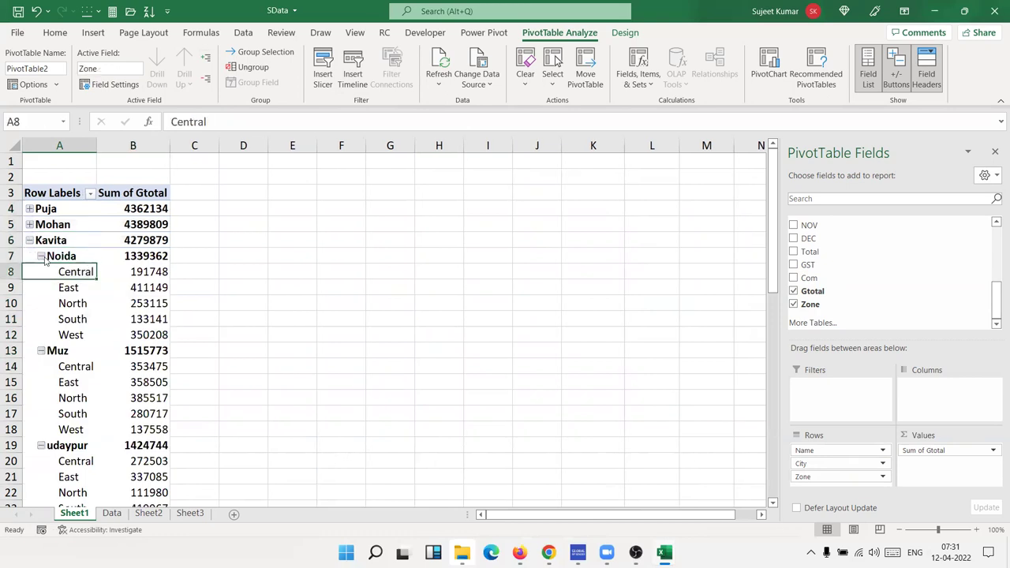
pyautogui.click(205, 81)
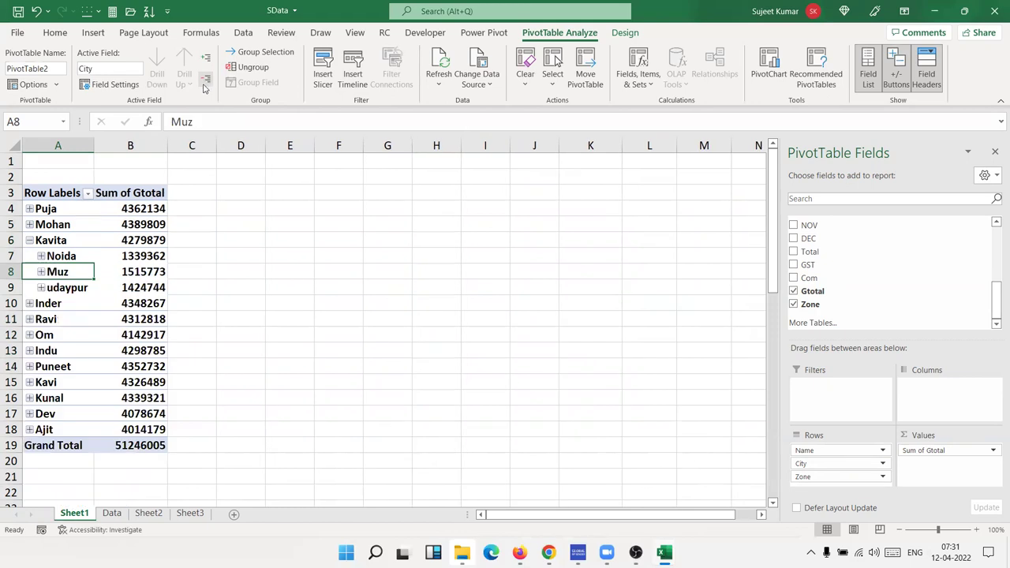
# Expand every name and city so each city's zone totals are shown
pyautogui.click(41, 273)
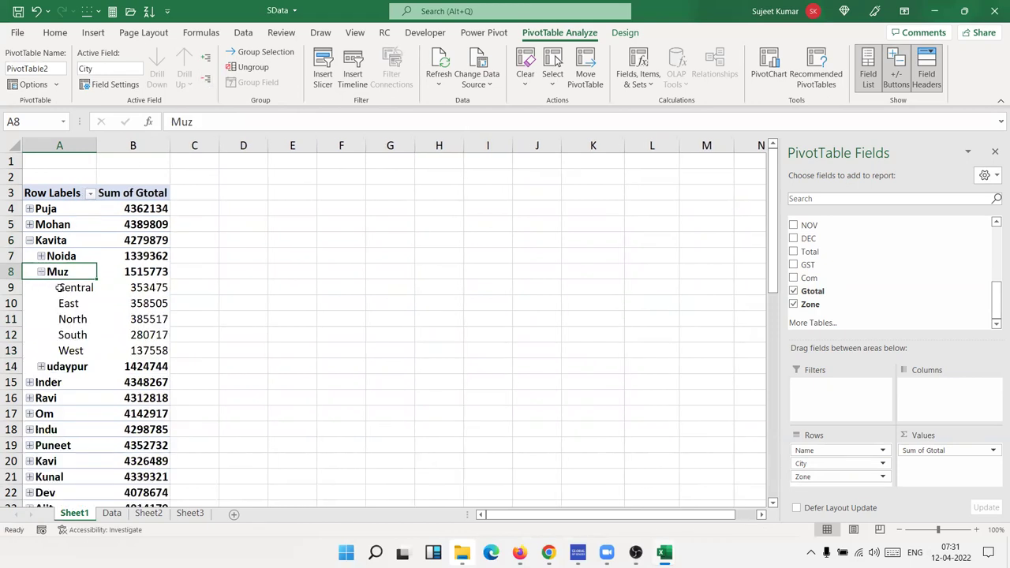
pyautogui.moveTo(59, 288); pyautogui.dragTo(140, 337)
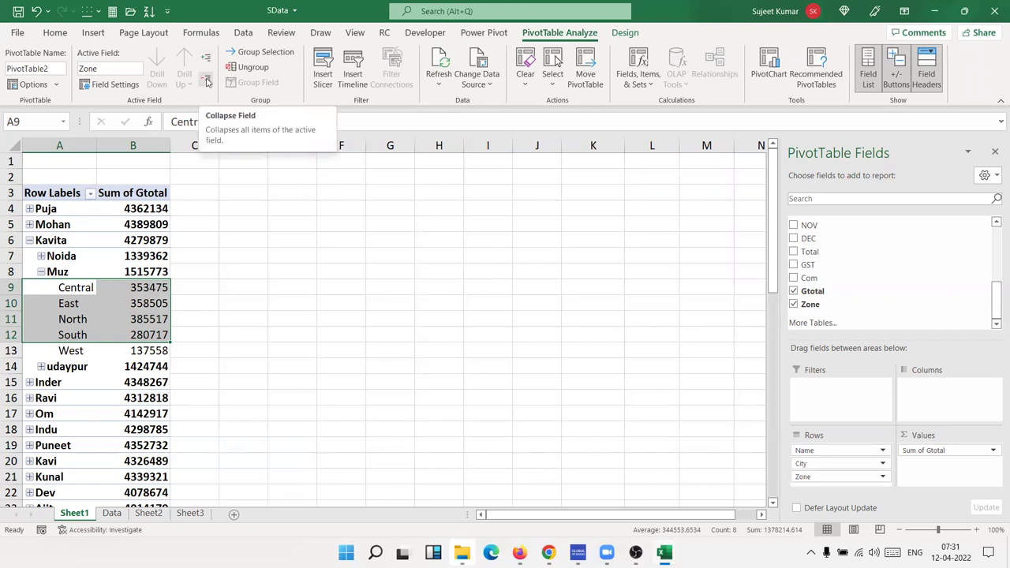
pyautogui.click(207, 82)
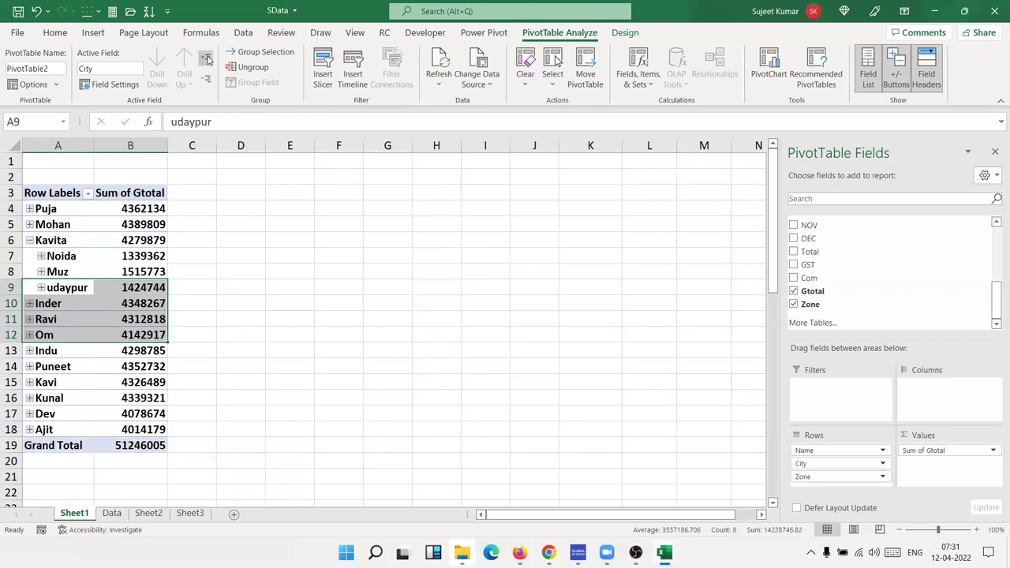
pyautogui.click(207, 58)
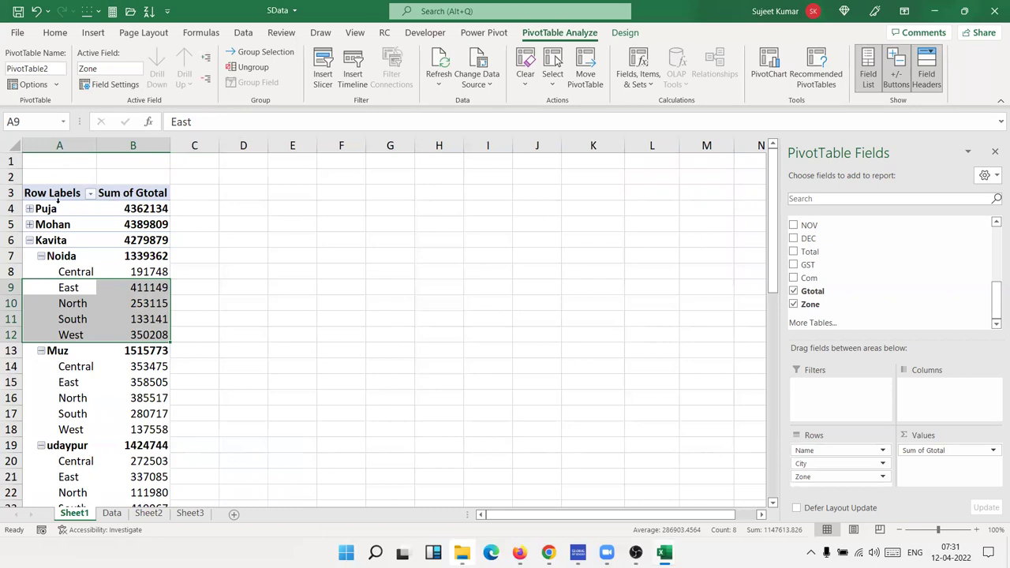
pyautogui.click(58, 202)
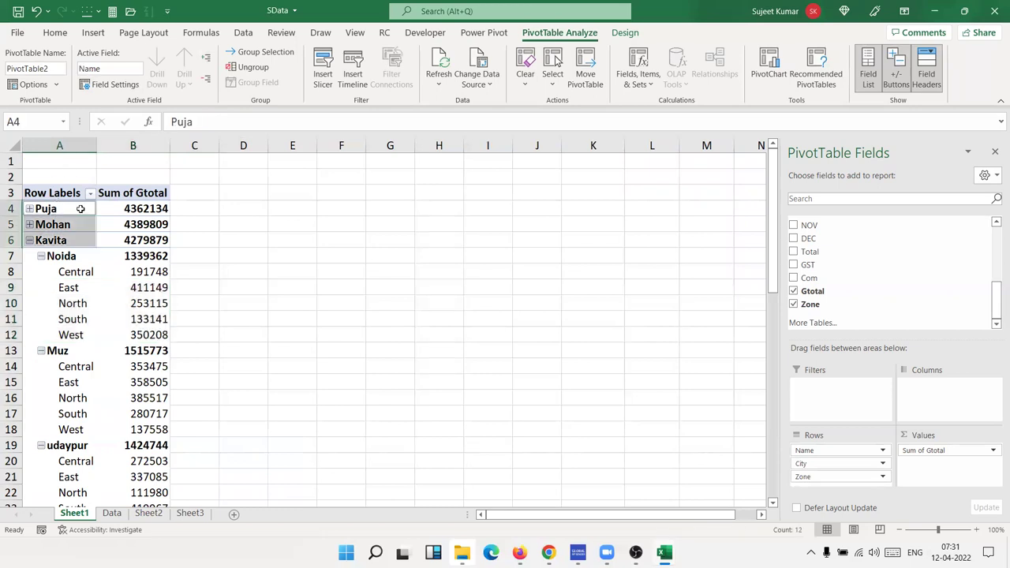
pyautogui.click(207, 59)
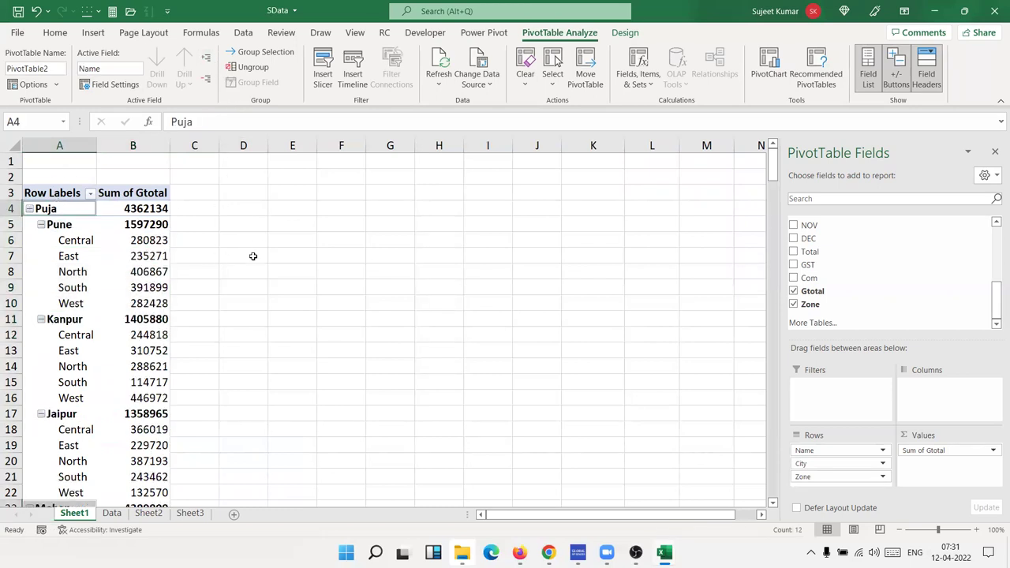
pyautogui.scroll(-10, 198, 300)
pyautogui.scroll(10, 198, 300)
pyautogui.moveTo(59, 141); pyautogui.dragTo(132, 145)
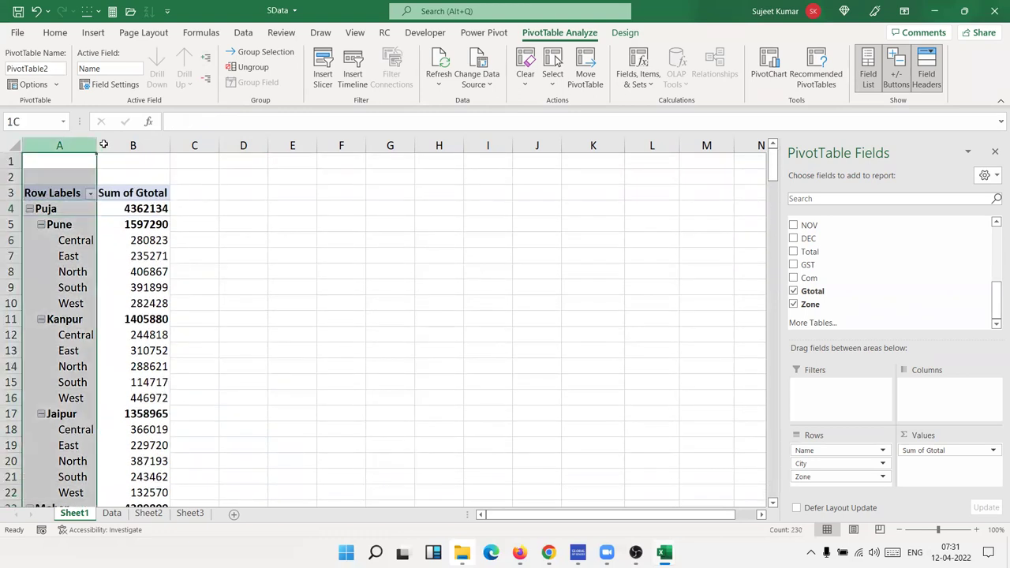
pyautogui.hotkey('ctrl', 'c')
pyautogui.click(394, 161)
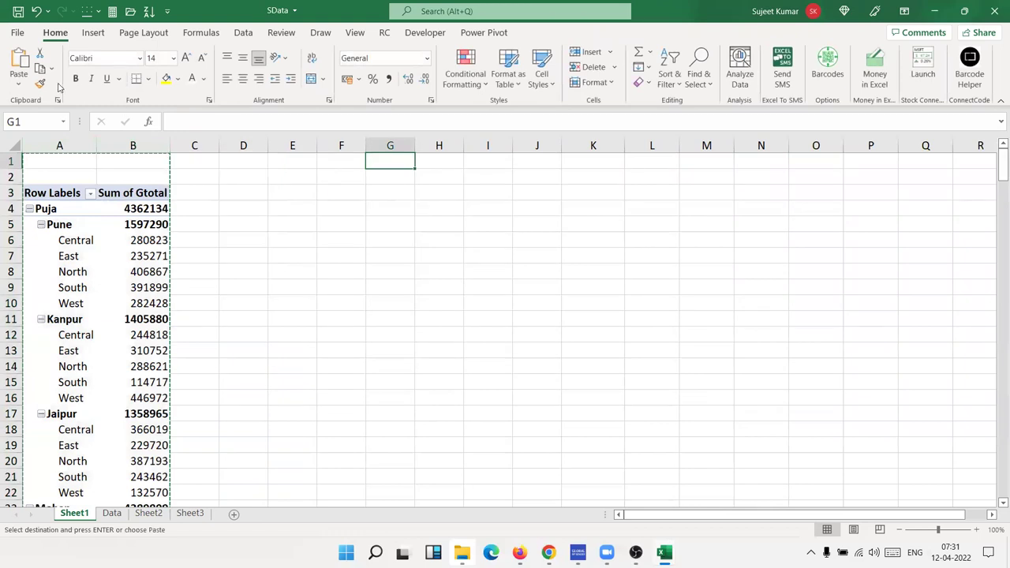
pyautogui.click(19, 85)
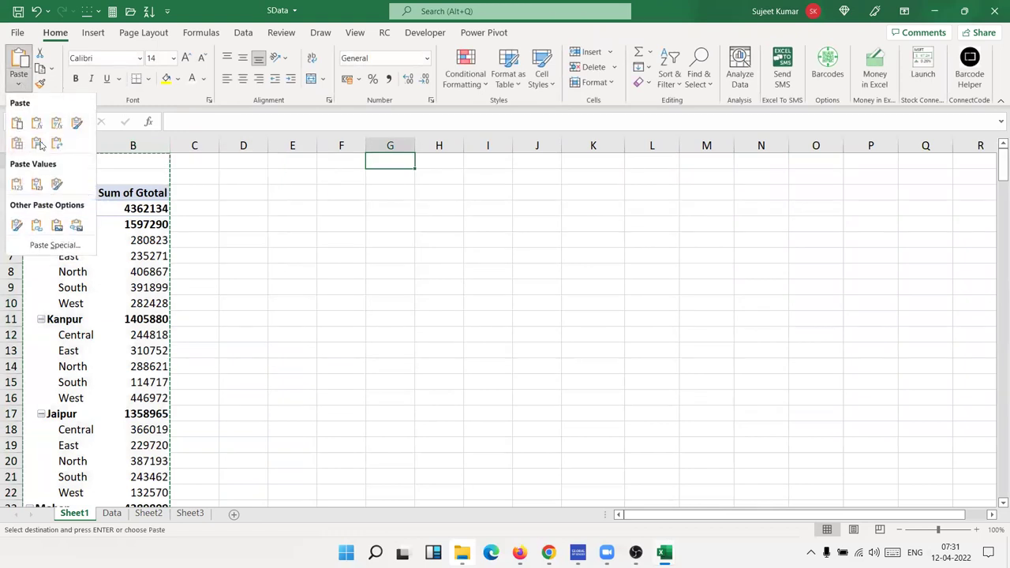
pyautogui.click(16, 187)
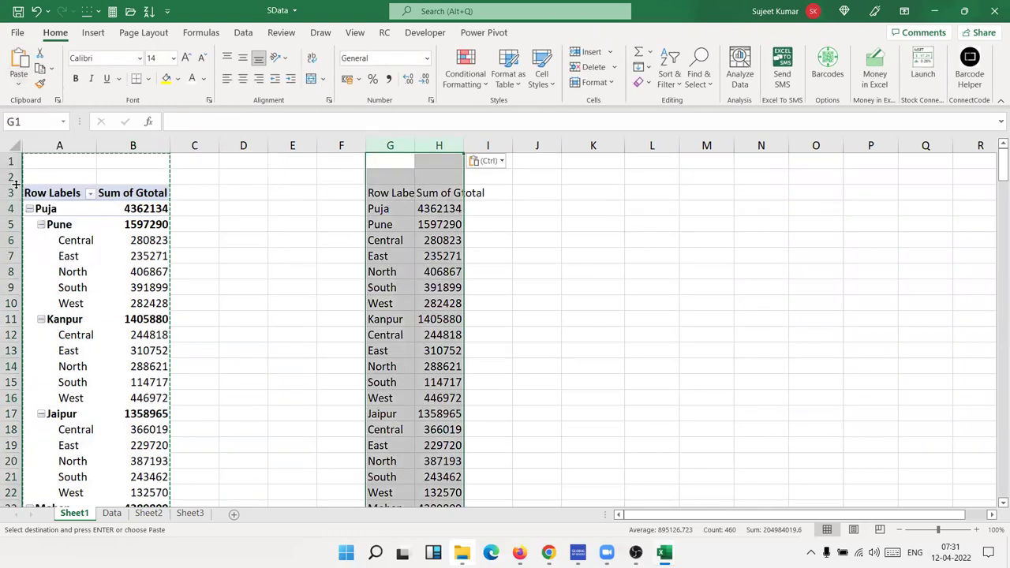
pyautogui.click(388, 209)
pyautogui.moveTo(388, 211); pyautogui.dragTo(388, 225)
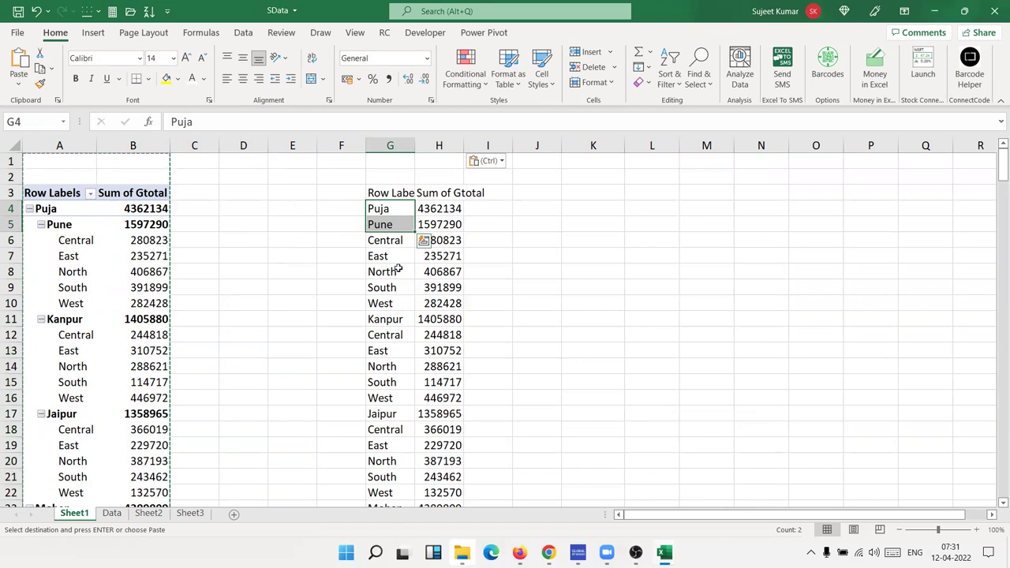
pyautogui.click(387, 142)
pyautogui.moveTo(388, 142); pyautogui.dragTo(438, 145)
pyautogui.press('Delete')
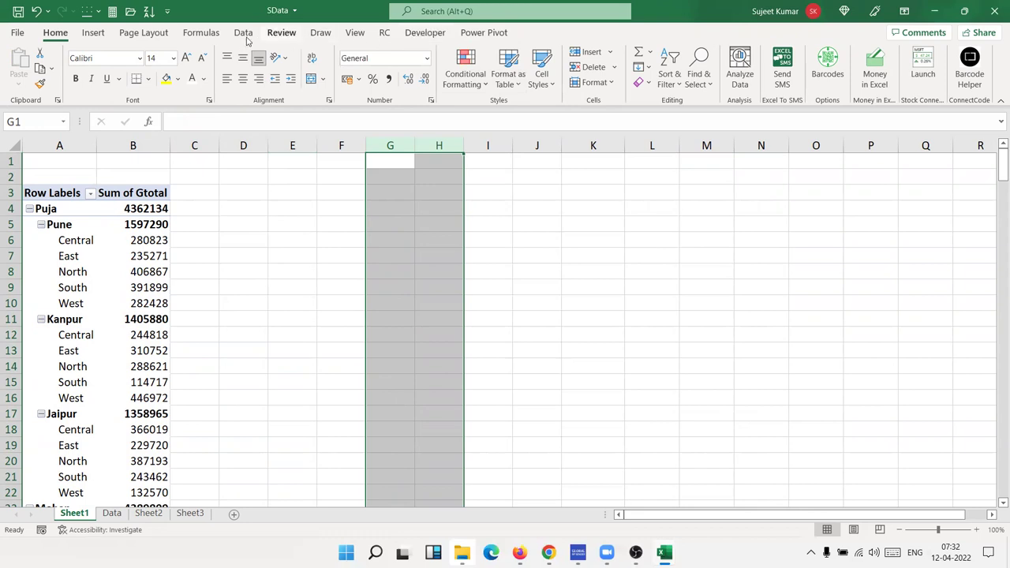
# Set the pivot report layout to Tabular Form with separate Name, City and Zone columns
pyautogui.click(93, 32)
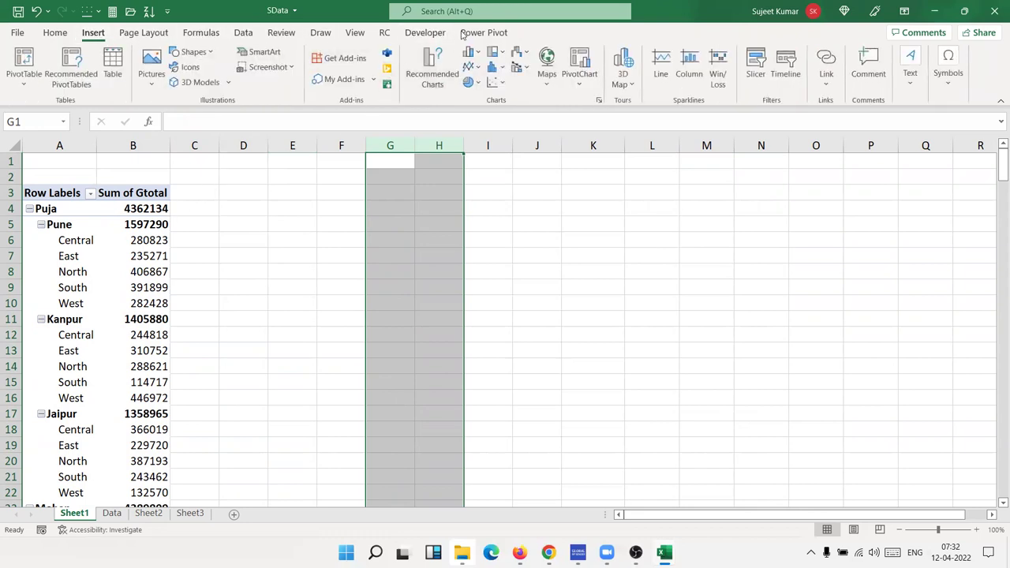
pyautogui.click(143, 262)
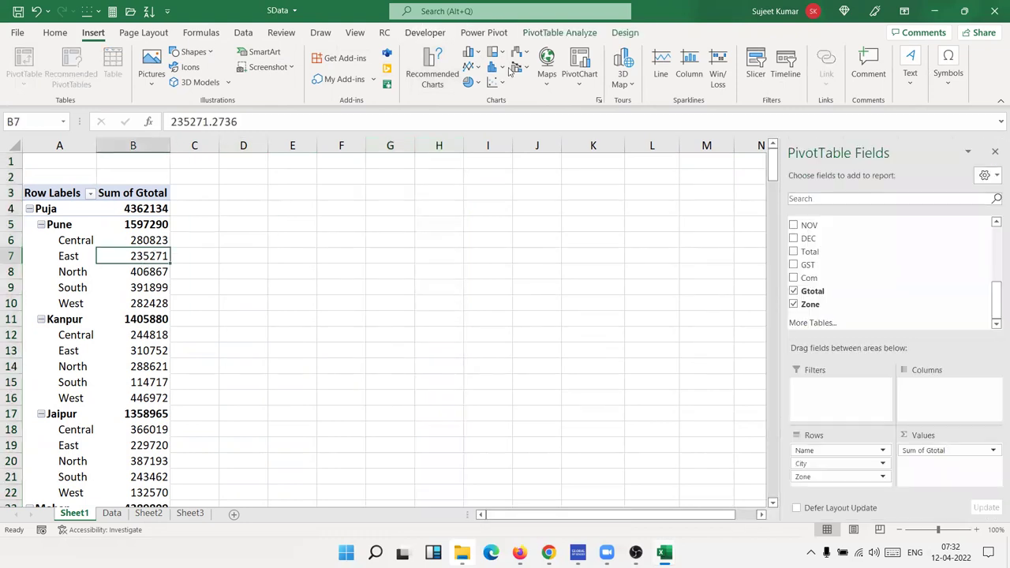
pyautogui.click(631, 33)
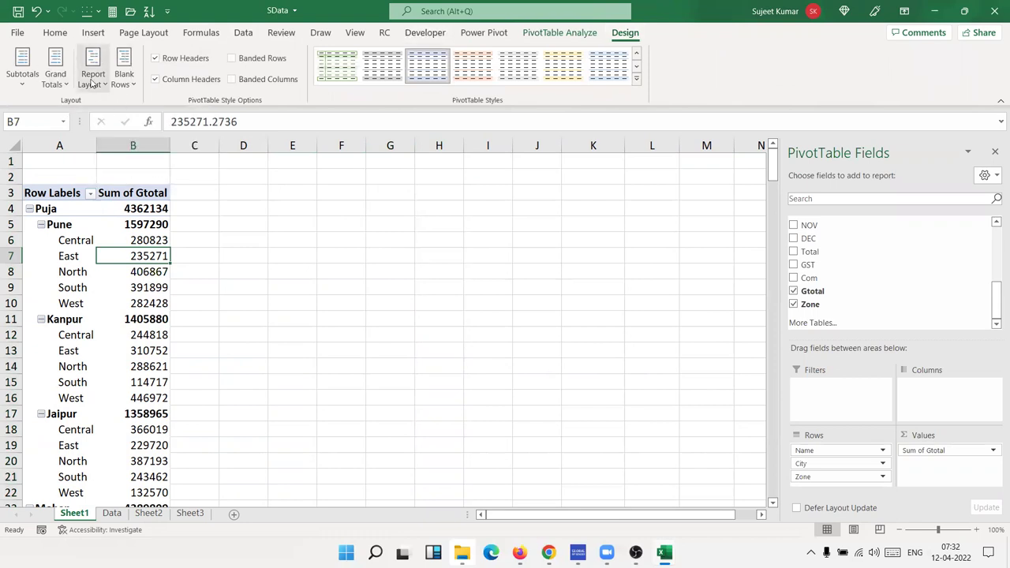
pyautogui.click(93, 82)
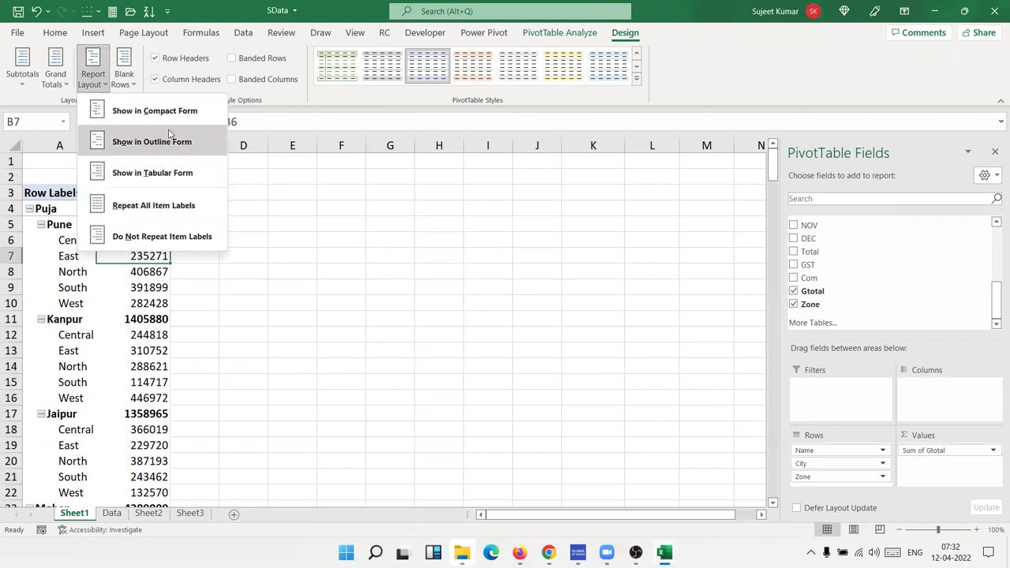
pyautogui.click(166, 181)
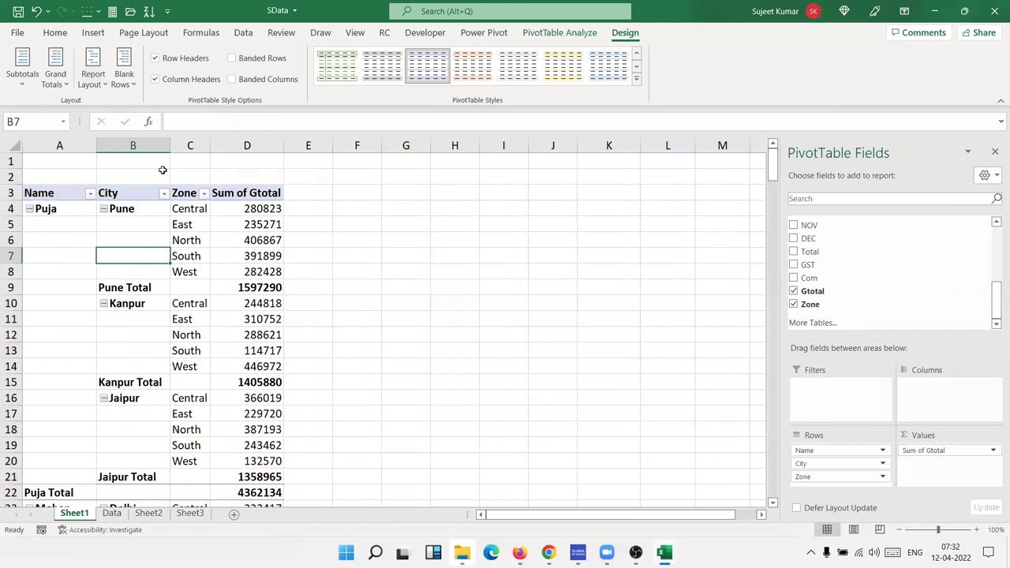
# Remove the Zone field from the pivot rows
pyautogui.scroll(-10, 249, 245)
pyautogui.scroll(10, 249, 245)
pyautogui.moveTo(832, 475); pyautogui.dragTo(862, 323)
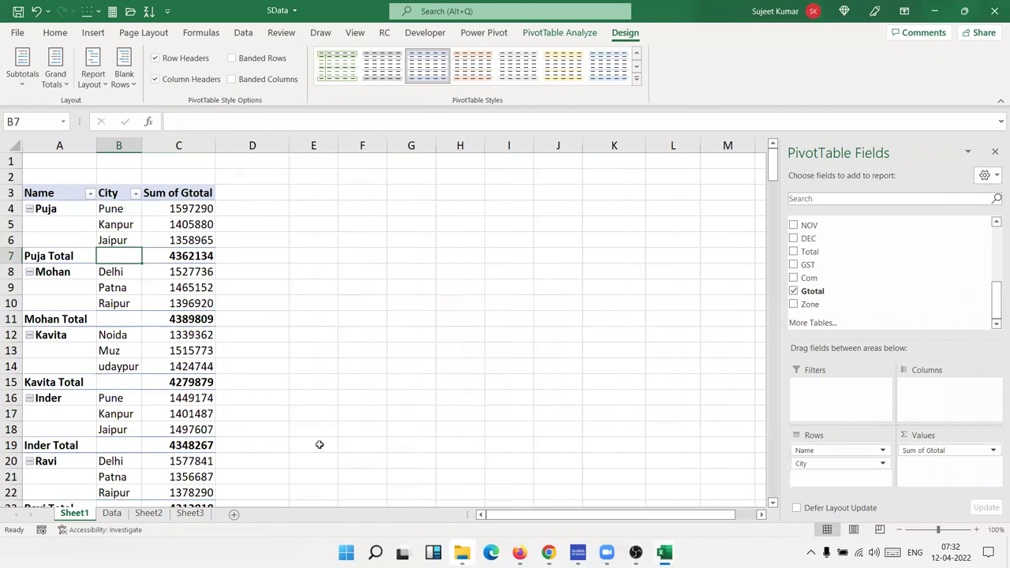
pyautogui.scroll(-20, 84, 377)
pyautogui.scroll(20, 84, 377)
# Turn off the Name subtotal rows, leaving Name and City with Gtotal values
pyautogui.moveTo(54, 260); pyautogui.dragTo(178, 255)
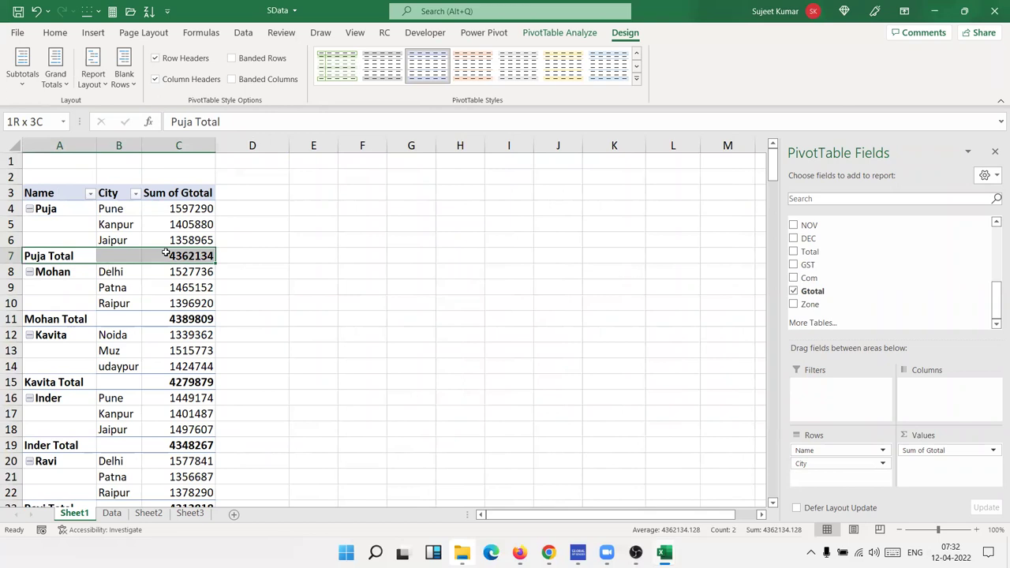
pyautogui.click(73, 318)
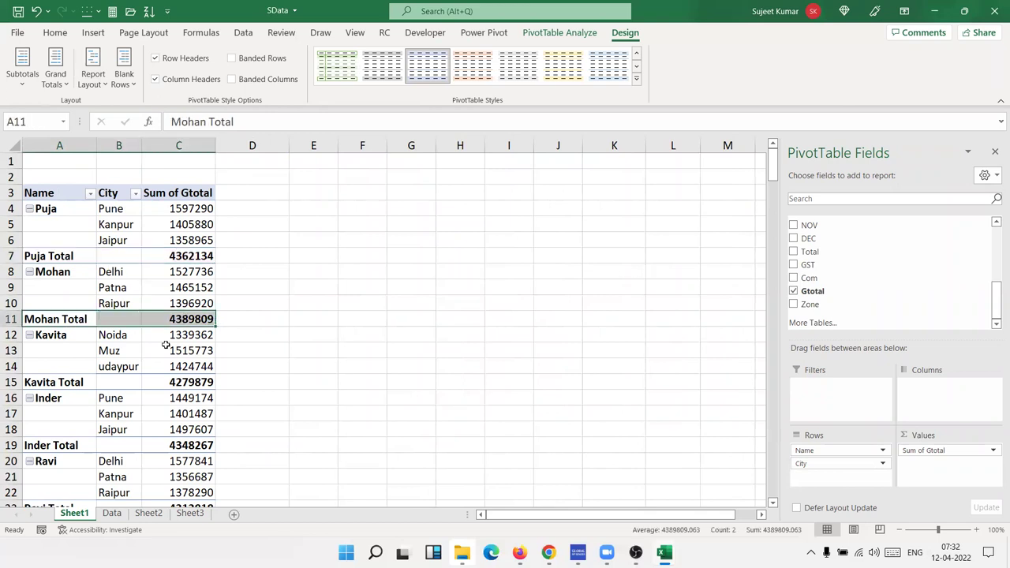
pyautogui.click(93, 288)
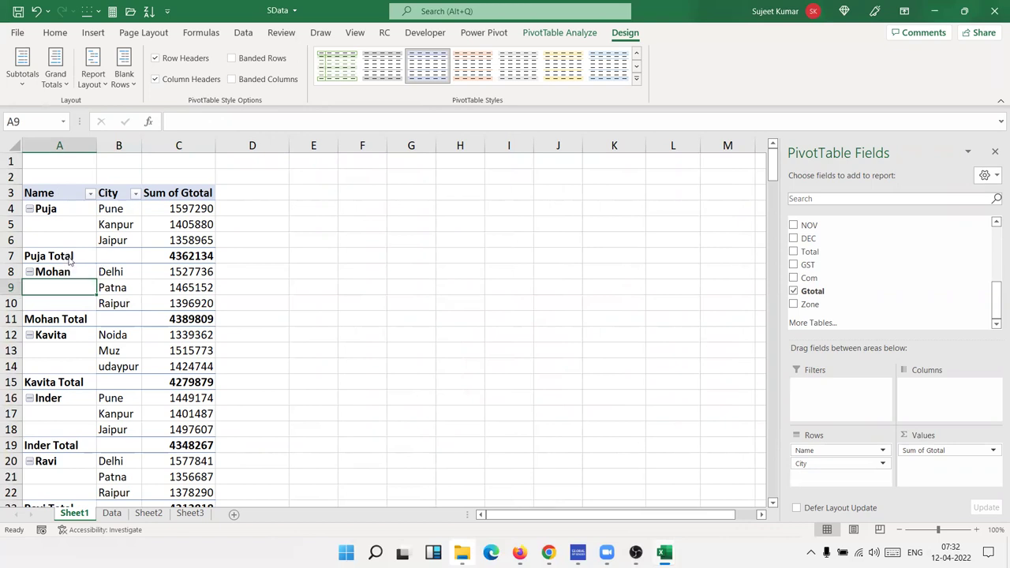
pyautogui.rightClick(85, 259)
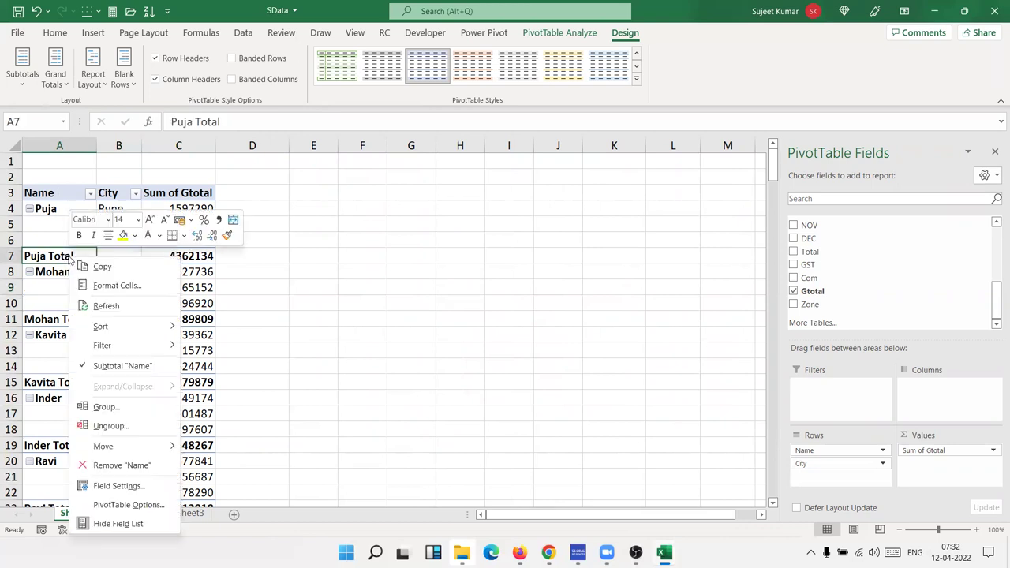
pyautogui.click(91, 366)
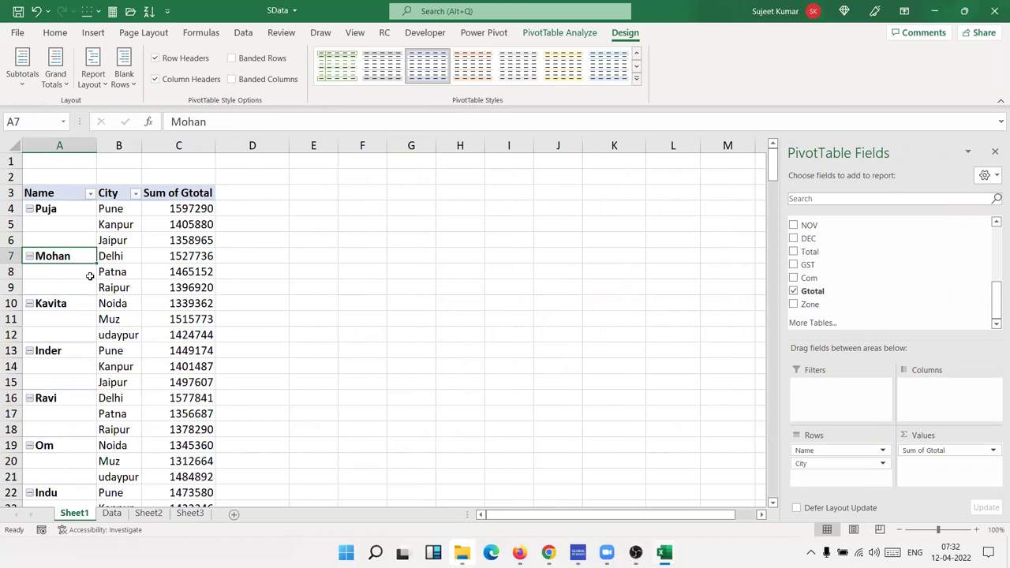
pyautogui.rightClick(88, 259)
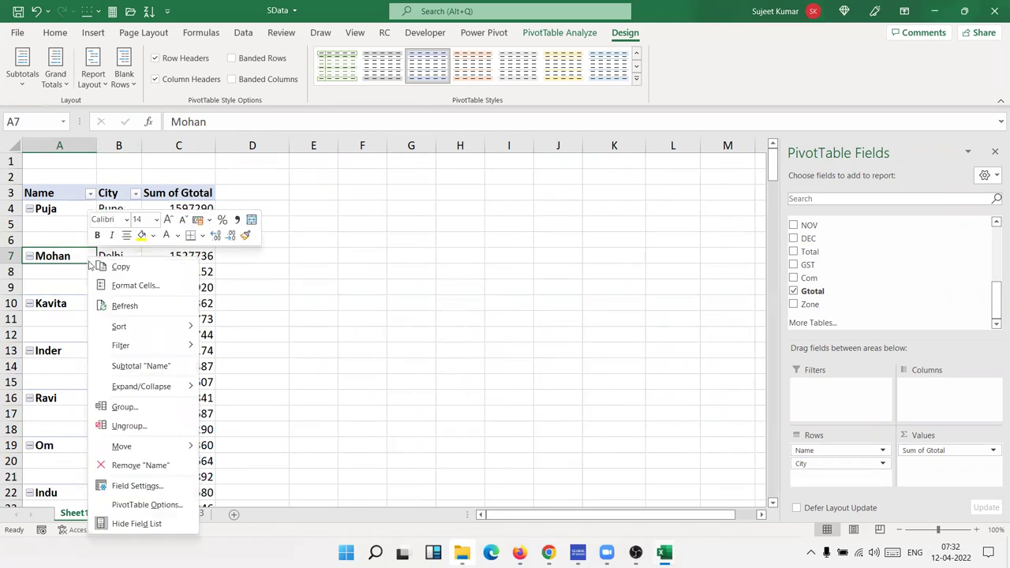
pyautogui.click(110, 366)
pyautogui.rightClick(77, 255)
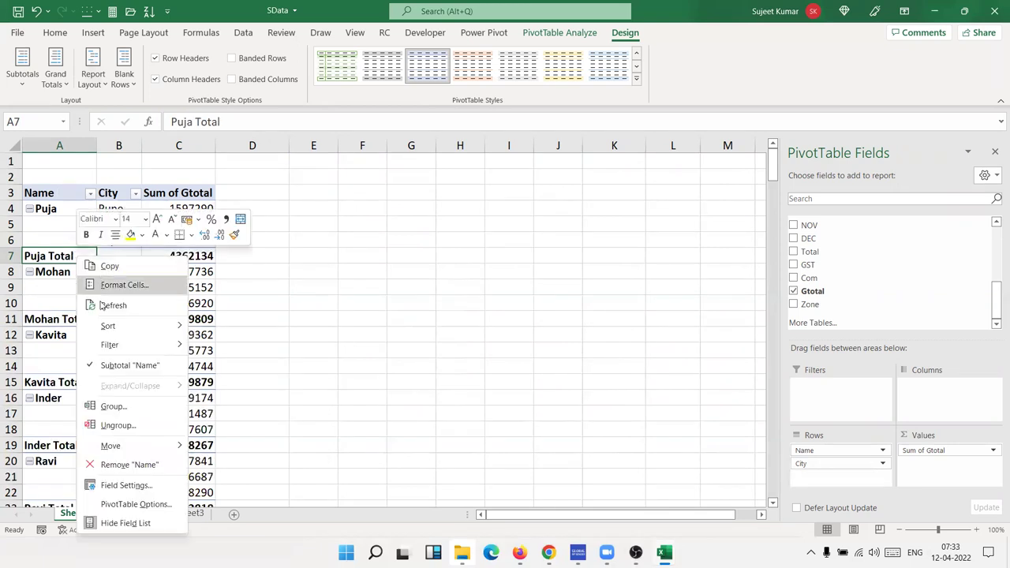
pyautogui.click(97, 365)
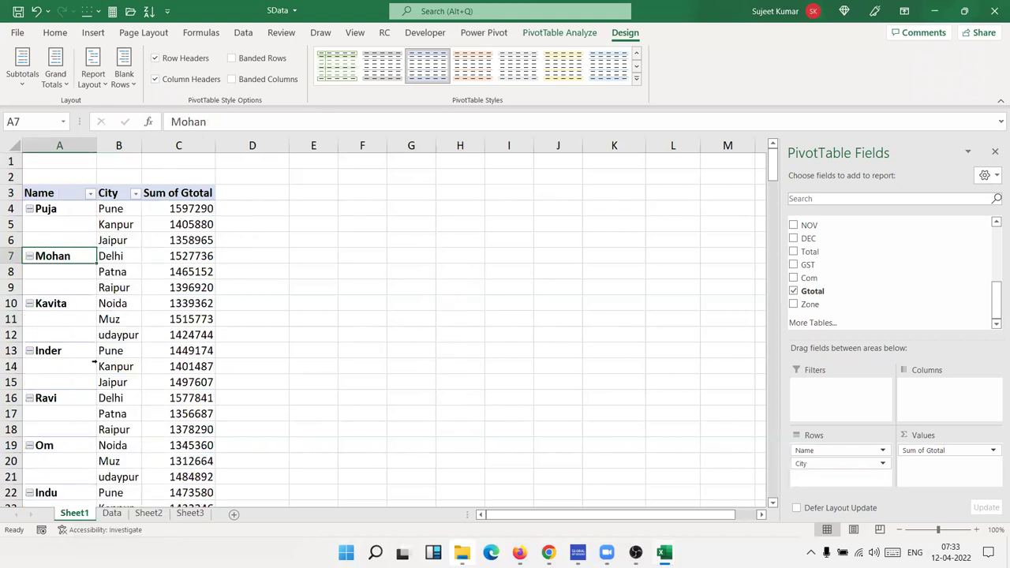
pyautogui.scroll(-7, 101, 350)
pyautogui.scroll(1, 100, 351)
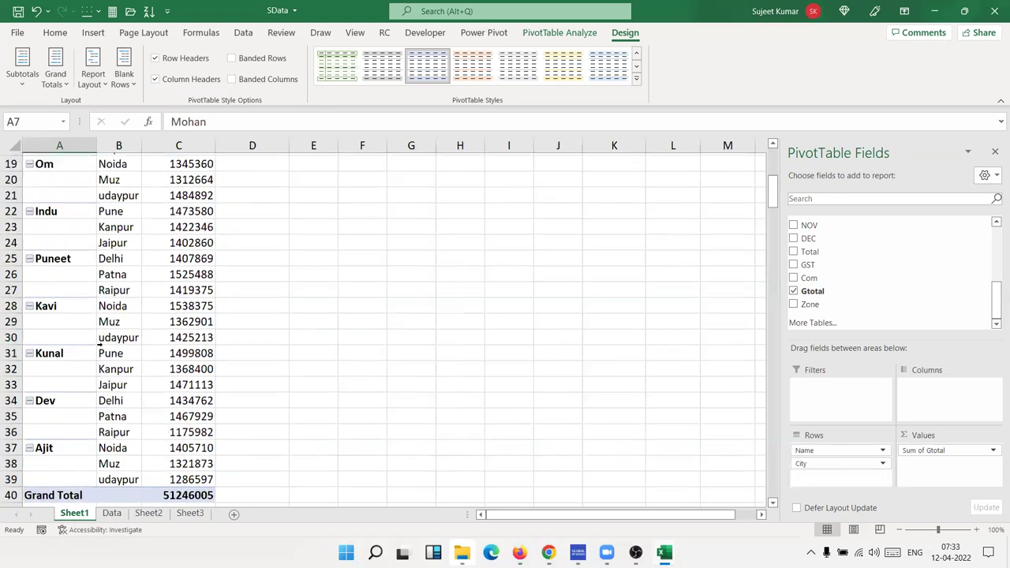
pyautogui.scroll(6, 100, 350)
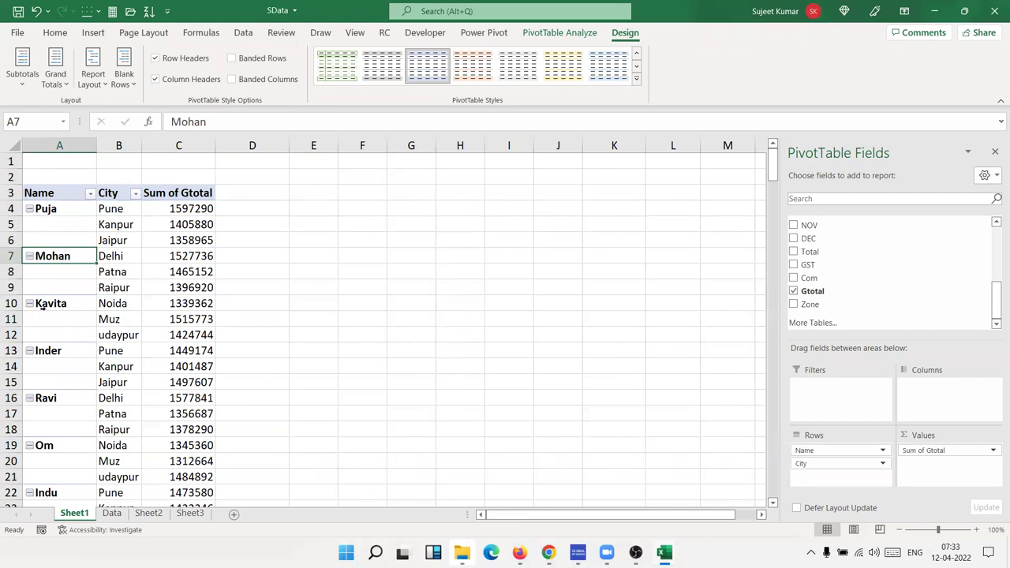
pyautogui.click(87, 215)
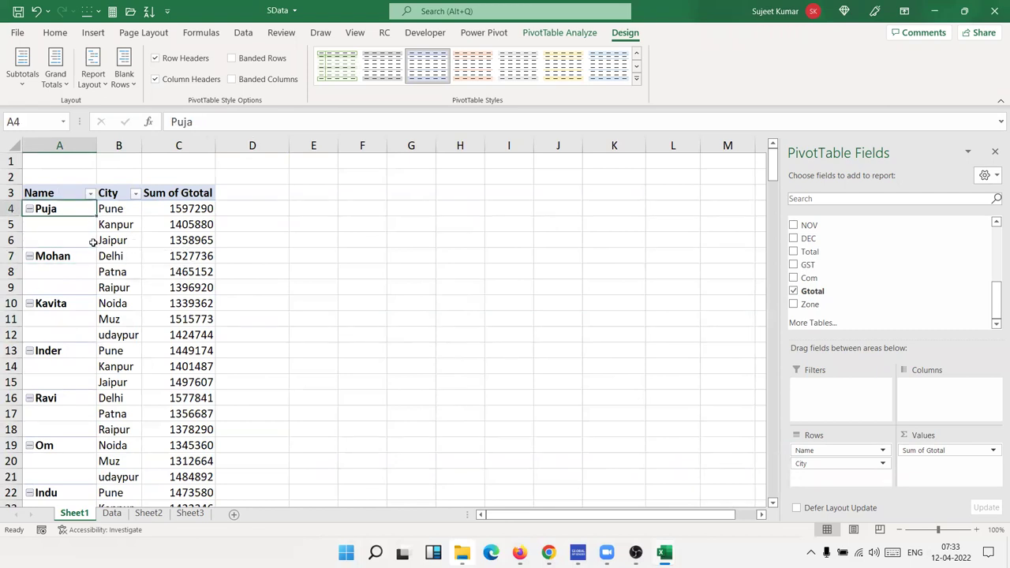
pyautogui.moveTo(75, 209); pyautogui.dragTo(64, 288)
pyautogui.click(64, 256)
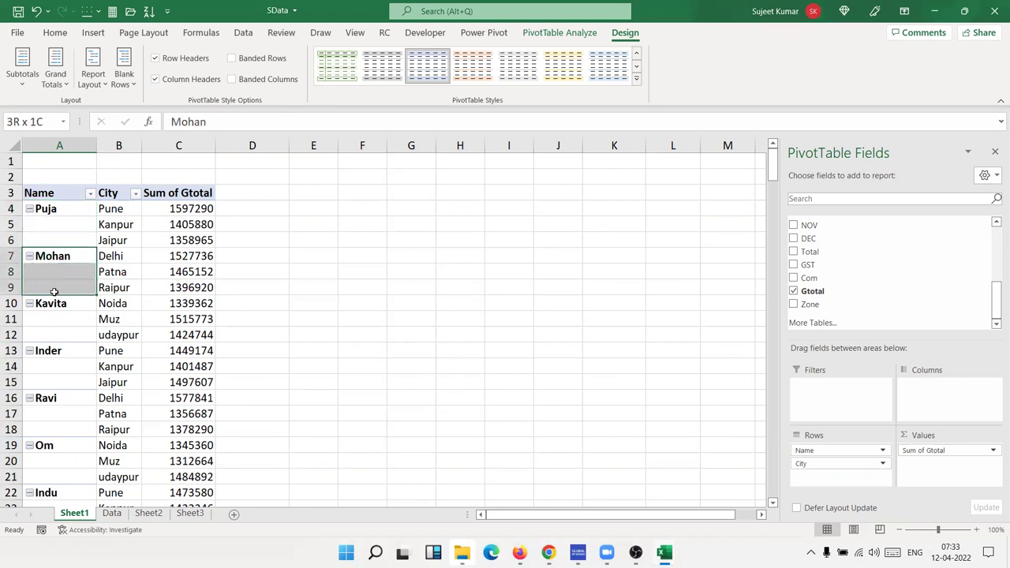
pyautogui.click(70, 229)
pyautogui.click(73, 211)
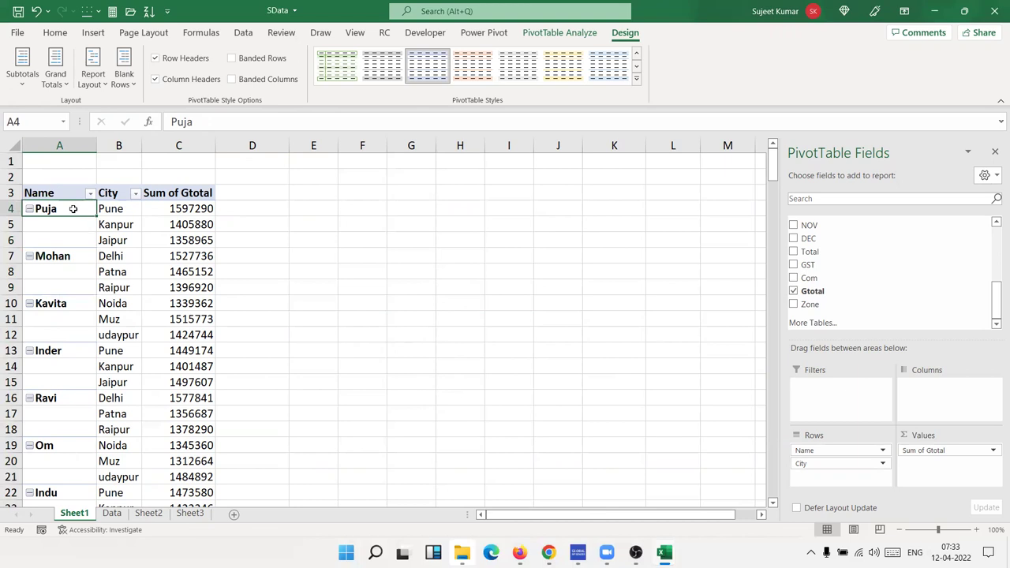
pyautogui.click(74, 160)
pyautogui.moveTo(72, 148); pyautogui.dragTo(182, 148)
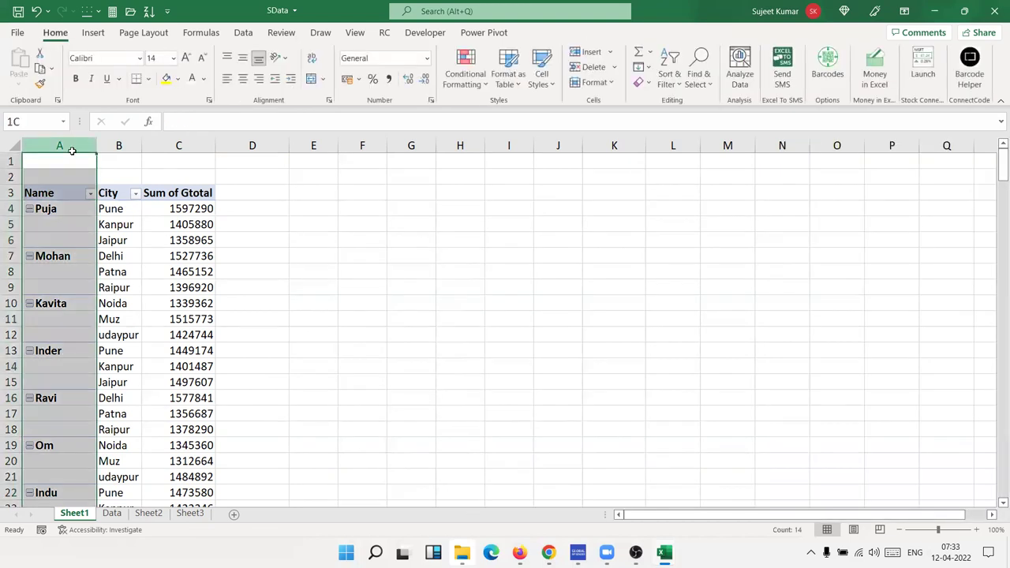
pyautogui.hotkey('ctrl', 'c')
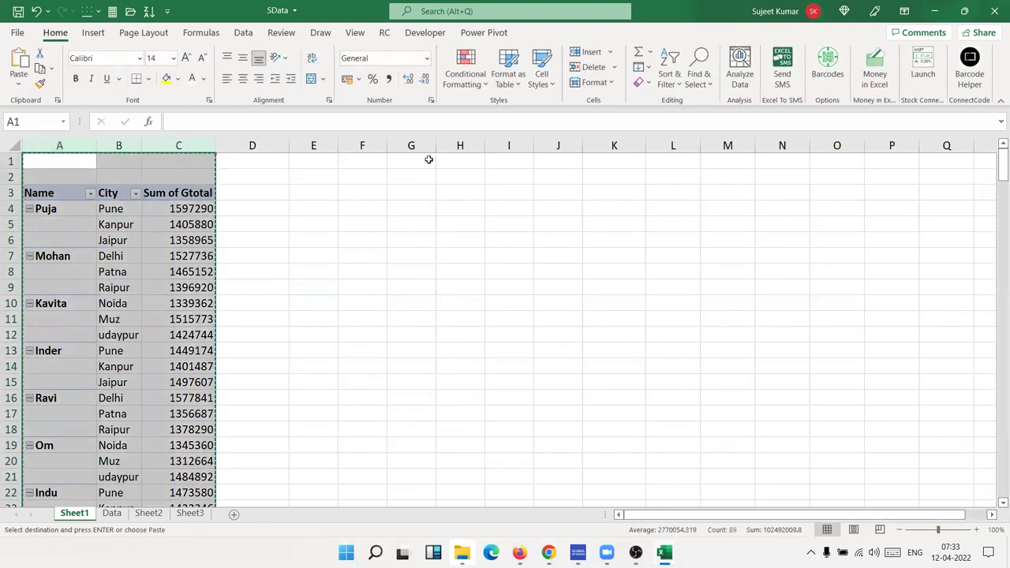
pyautogui.click(459, 162)
pyautogui.click(24, 83)
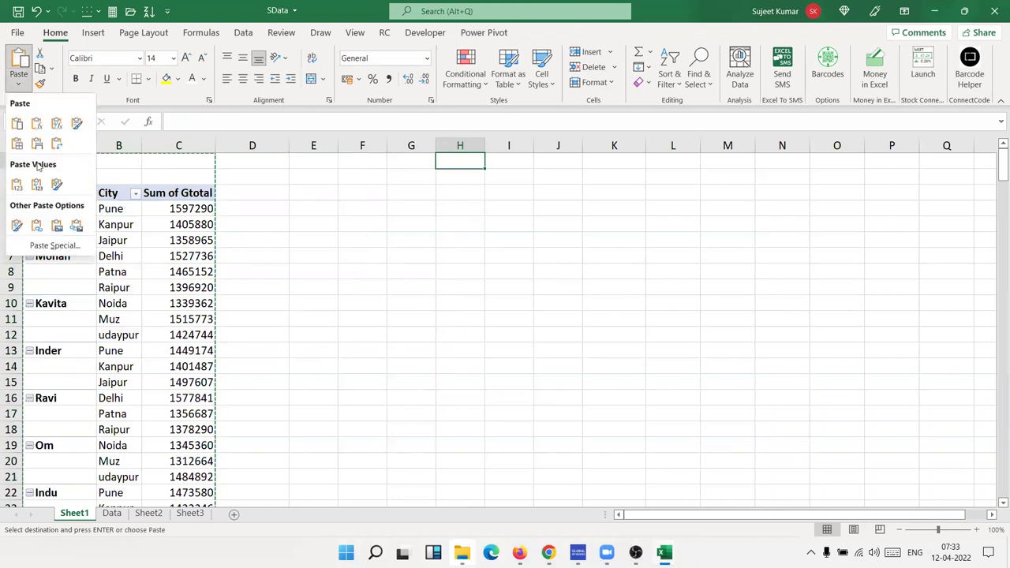
pyautogui.click(17, 185)
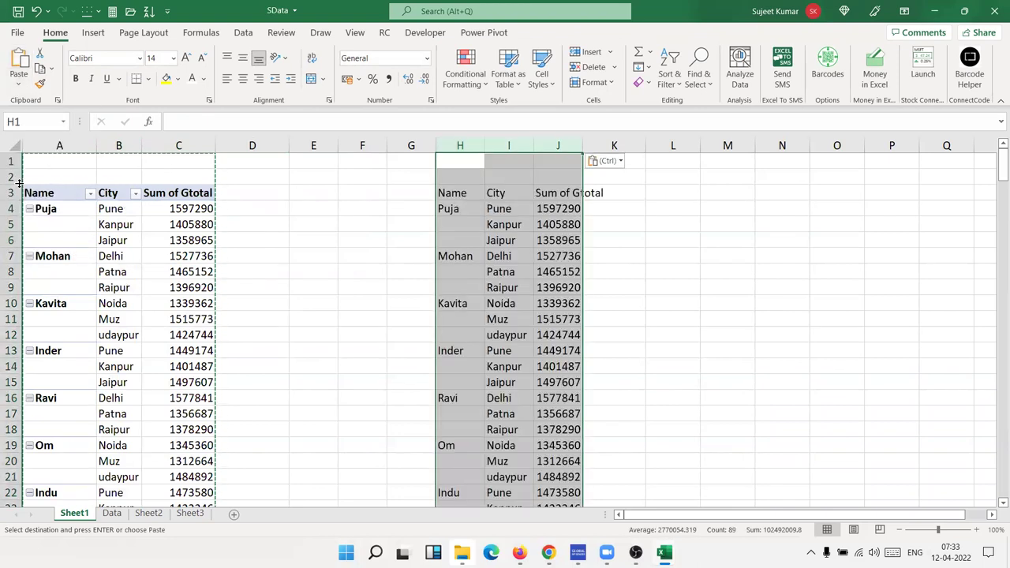
pyautogui.click(451, 193)
pyautogui.moveTo(448, 208); pyautogui.dragTo(558, 207)
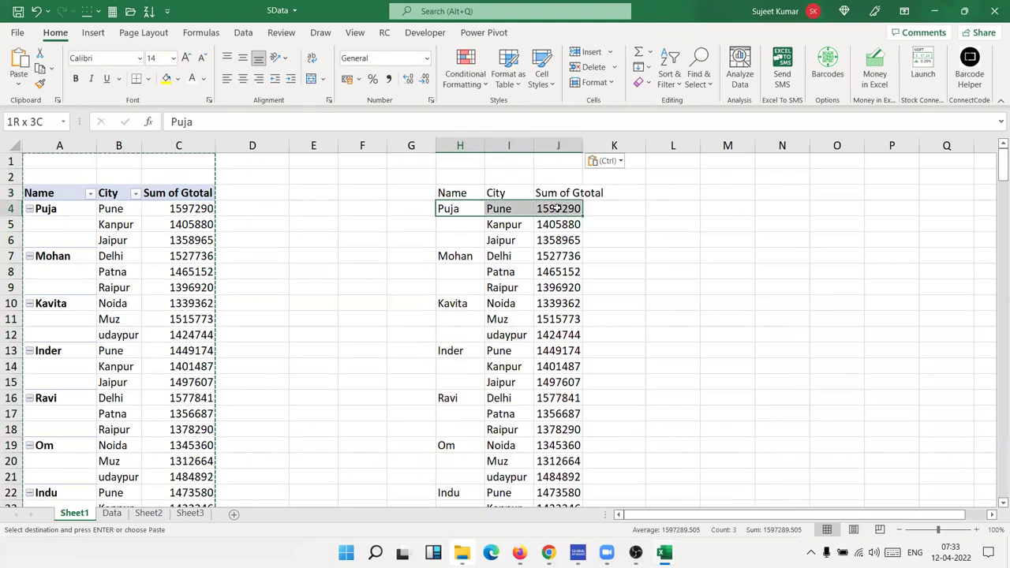
pyautogui.moveTo(478, 224); pyautogui.dragTo(550, 239)
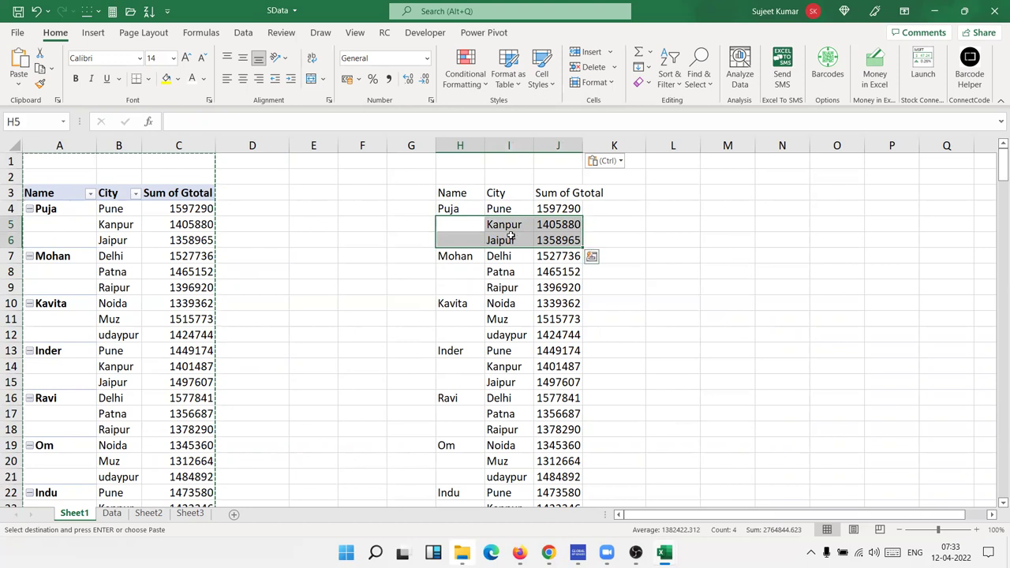
pyautogui.click(465, 273)
pyautogui.moveTo(458, 207); pyautogui.dragTo(453, 383)
pyautogui.hotkey('ctrl', 'd')
pyautogui.press('Escape')
pyautogui.hotkey('ctrl', 'd')
pyautogui.hotkey('ctrl', 'd')
pyautogui.hotkey('ctrl', 'd')
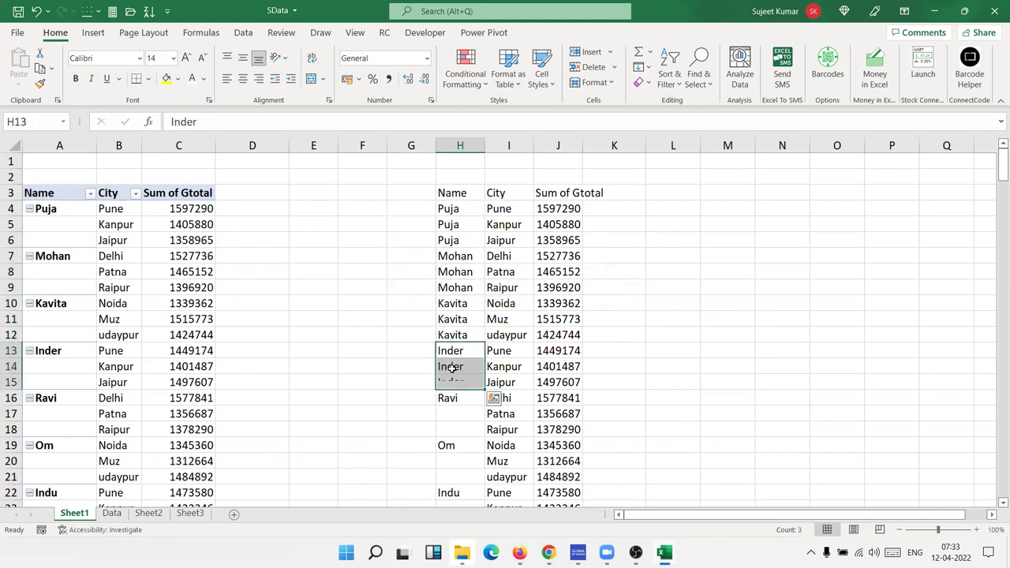
pyautogui.moveTo(460, 147)
pyautogui.mouseDown()
pyautogui.moveTo(594, 165)
pyautogui.moveTo(578, 167)
pyautogui.mouseUp()
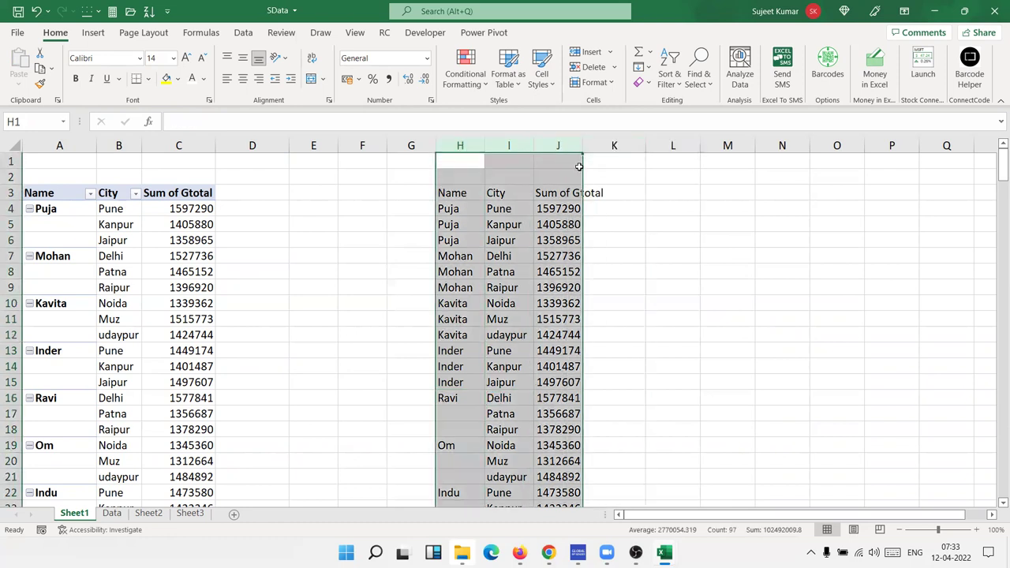
pyautogui.hotkey('ctrl', '-')
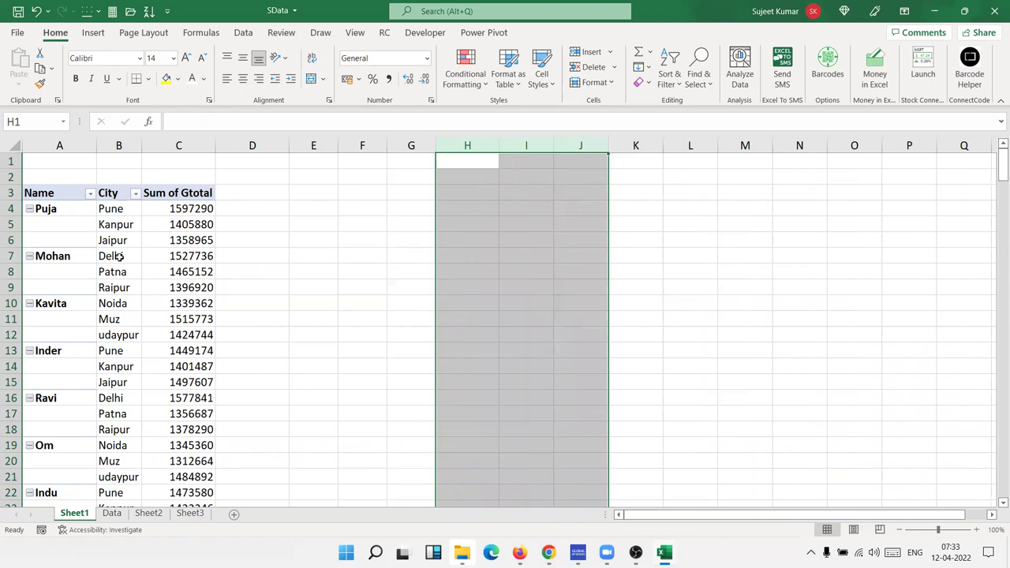
pyautogui.click(116, 256)
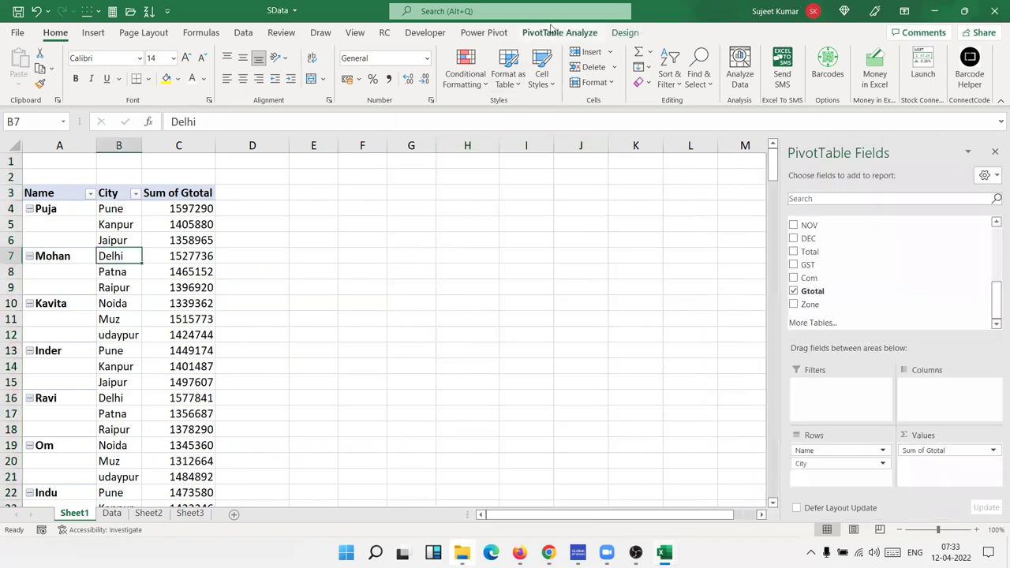
pyautogui.click(612, 36)
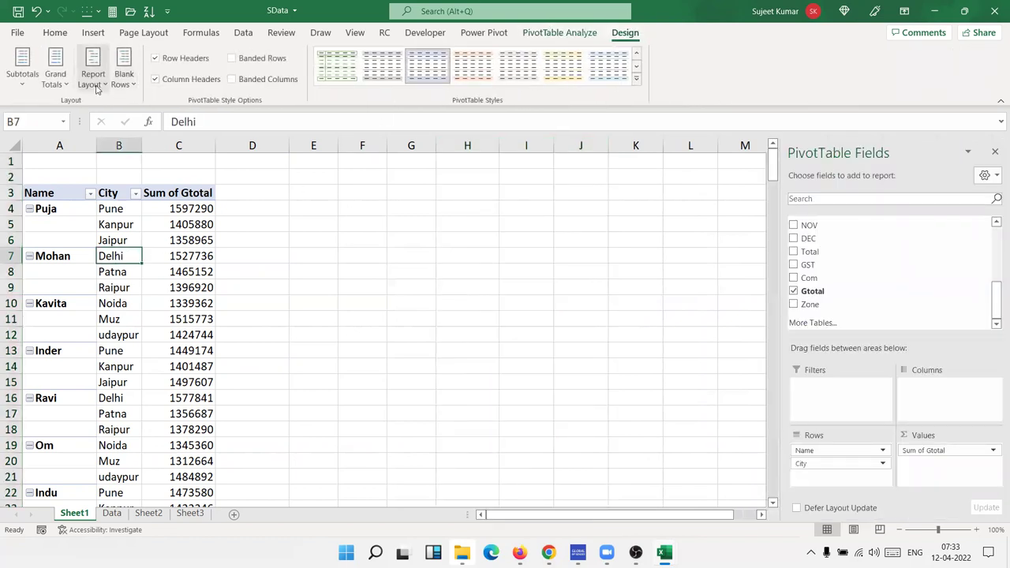
pyautogui.click(97, 90)
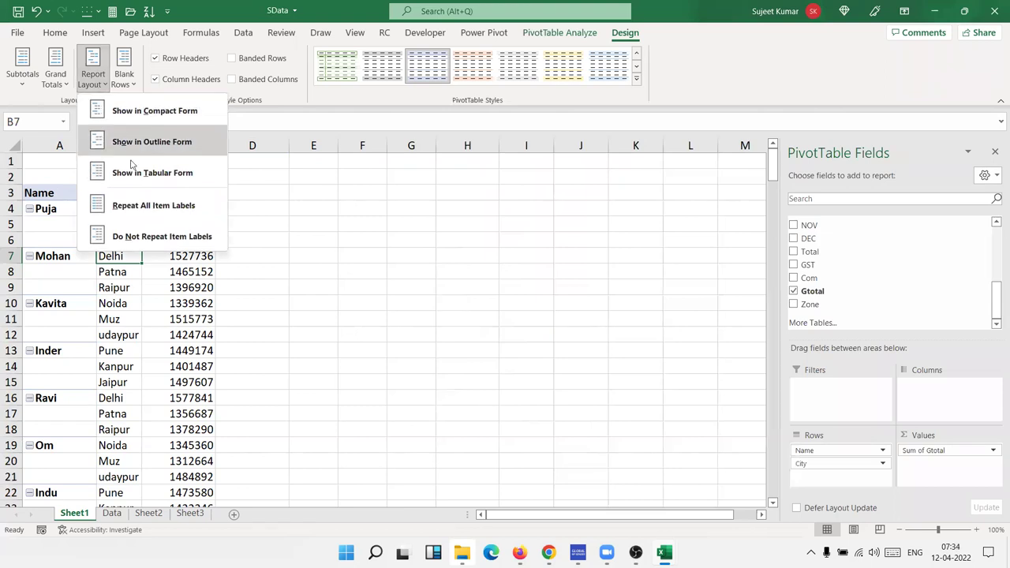
pyautogui.click(132, 206)
pyautogui.scroll(-10, 56, 314)
pyautogui.scroll(10, 55, 314)
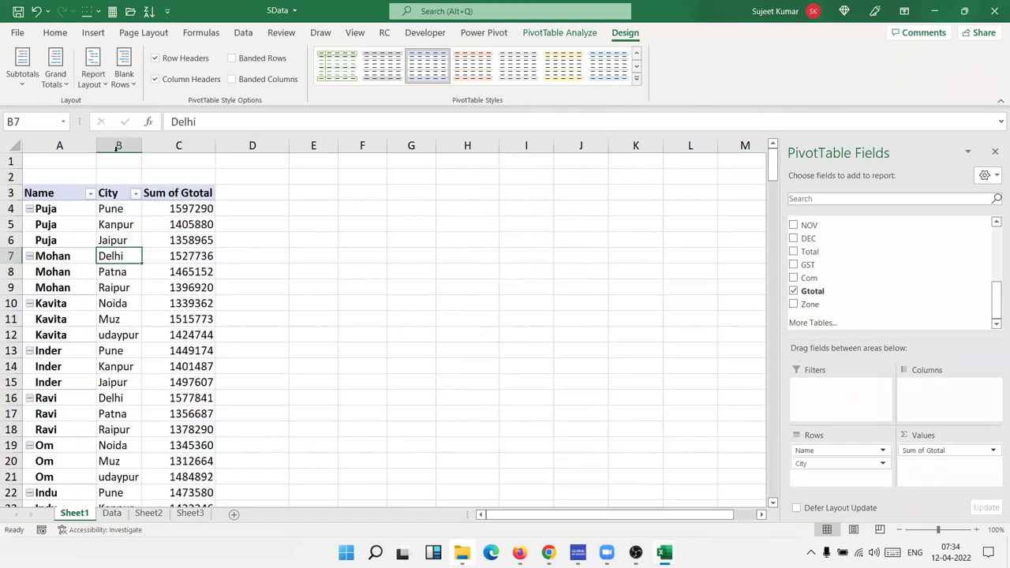
pyautogui.click(123, 78)
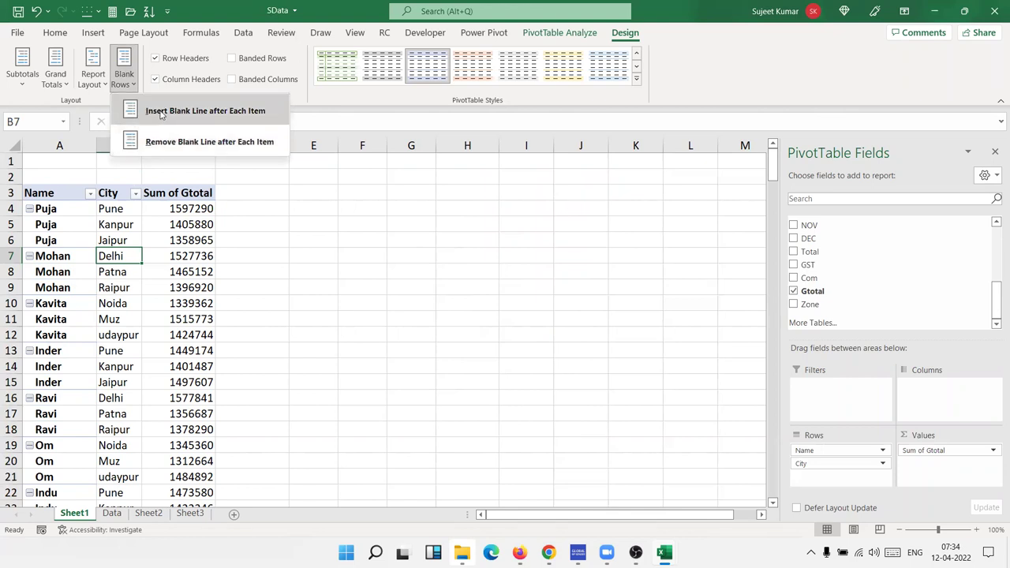
pyautogui.click(161, 111)
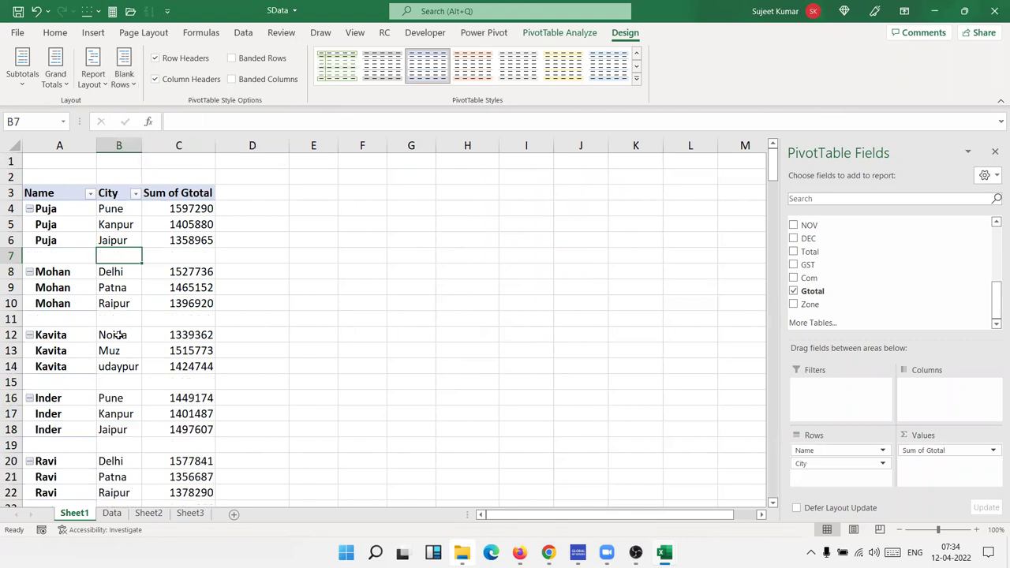
pyautogui.scroll(-7, 122, 338)
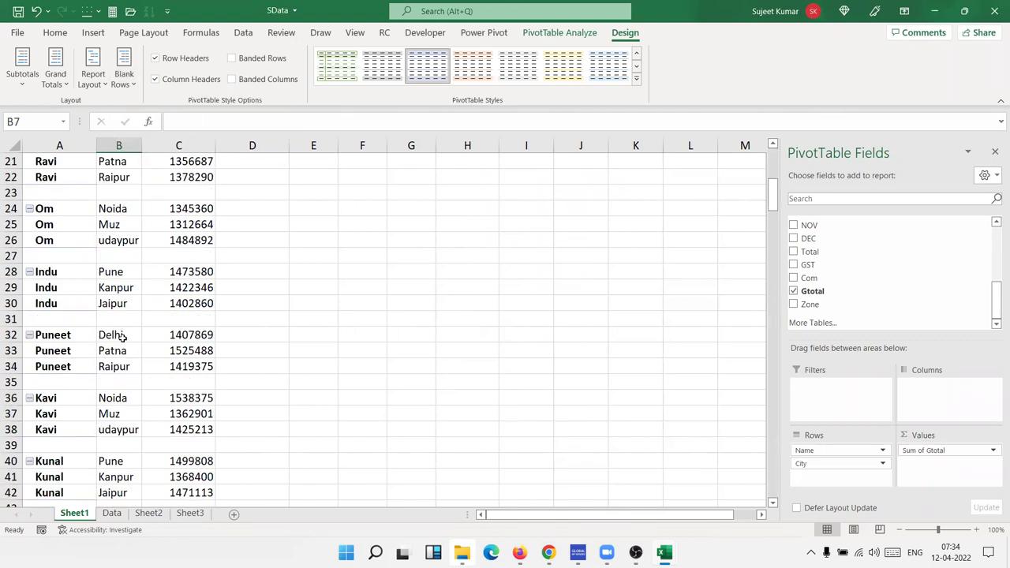
pyautogui.scroll(-7, 122, 338)
pyautogui.scroll(2, 123, 332)
pyautogui.scroll(12, 122, 315)
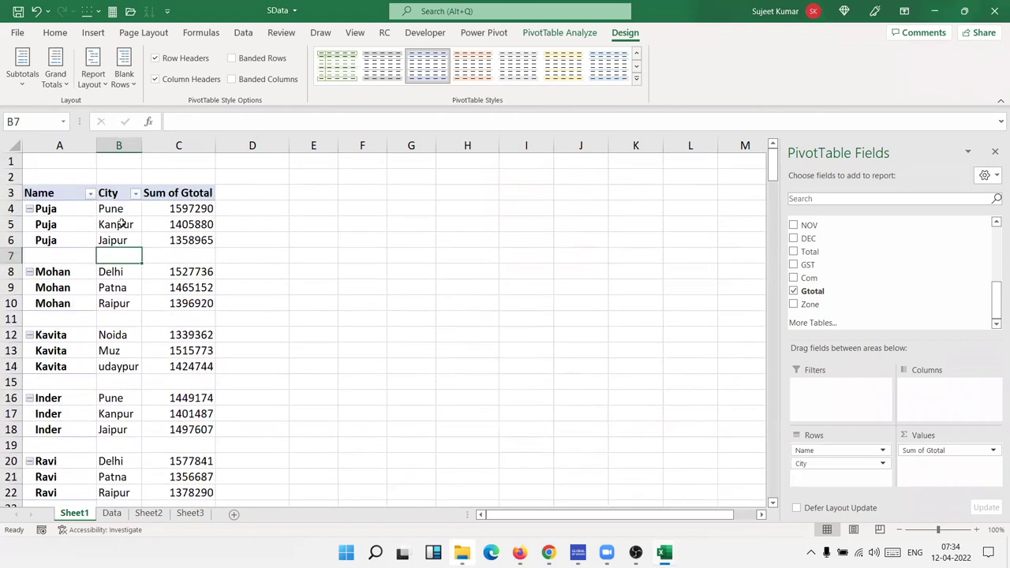
pyautogui.click(124, 83)
pyautogui.click(150, 140)
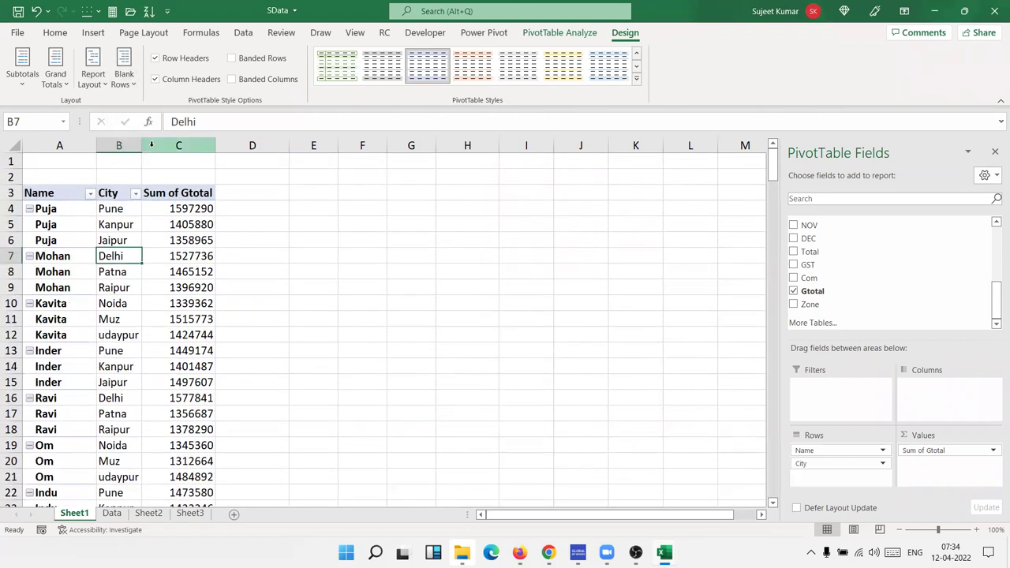
pyautogui.click(94, 75)
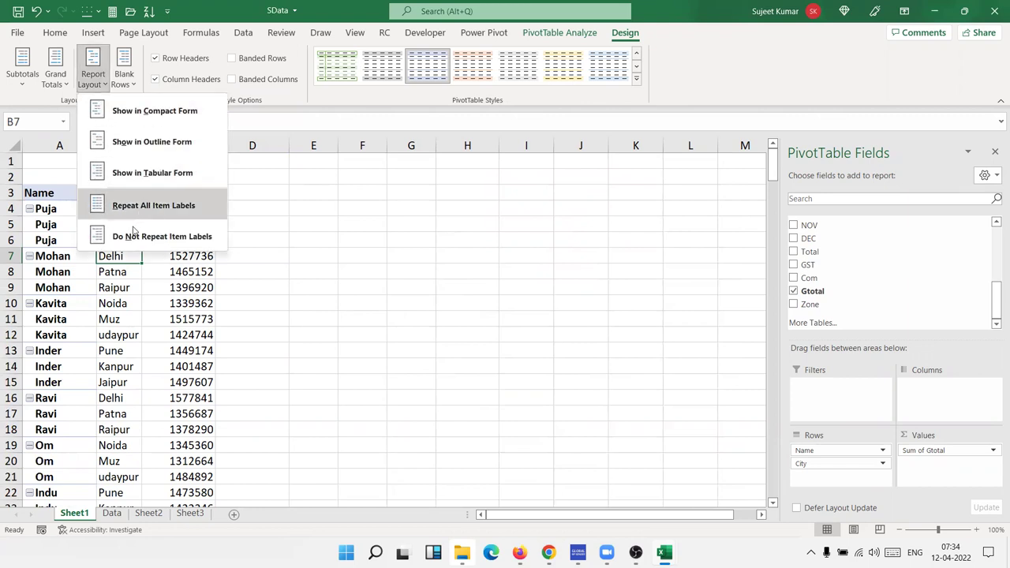
pyautogui.click(134, 237)
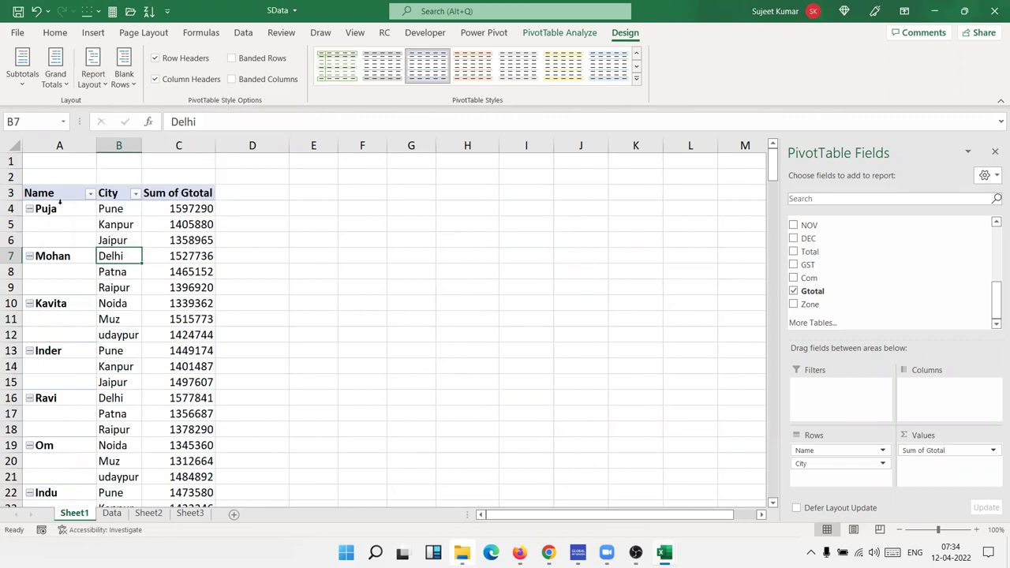
# Try Merge & Center on Puja's name cells A4:A6 and dismiss the pivot warning
pyautogui.moveTo(61, 208); pyautogui.dragTo(65, 235)
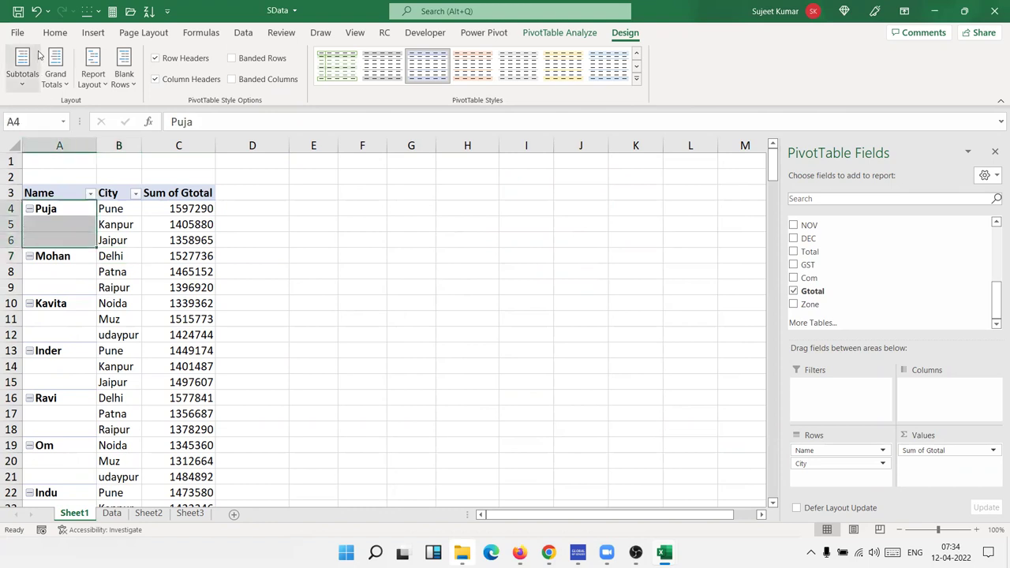
pyautogui.click(56, 32)
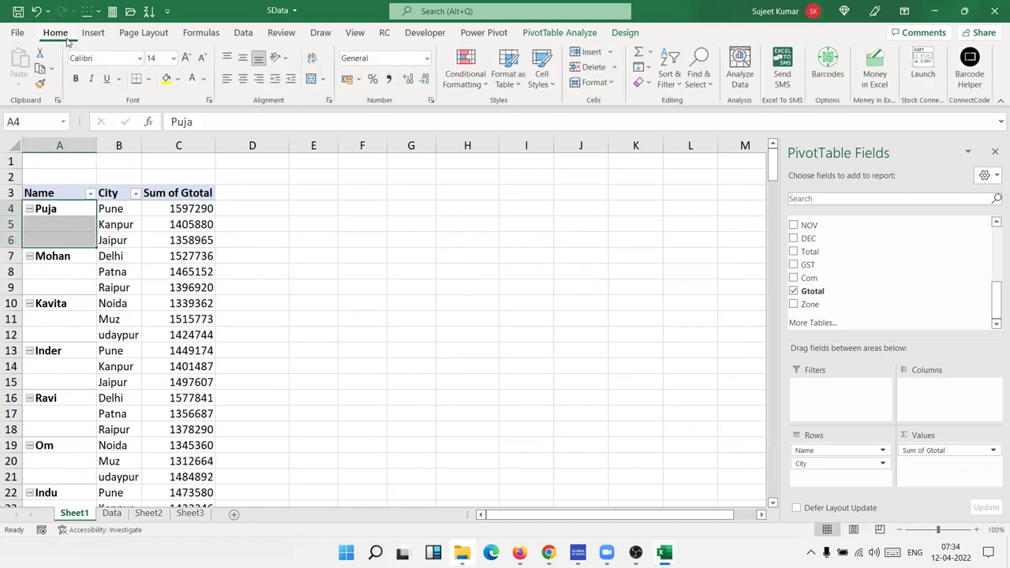
pyautogui.click(311, 80)
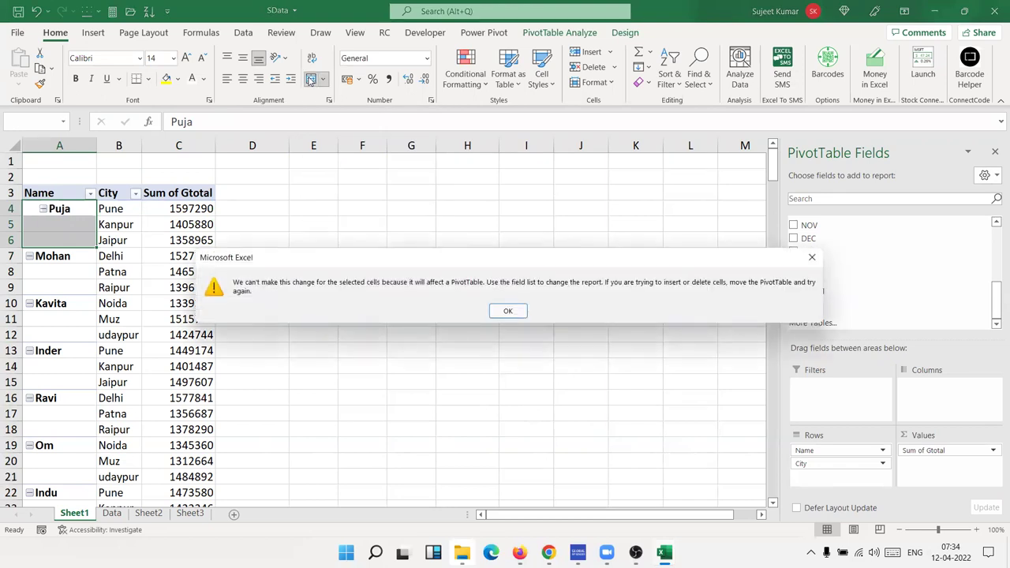
pyautogui.press('Return')
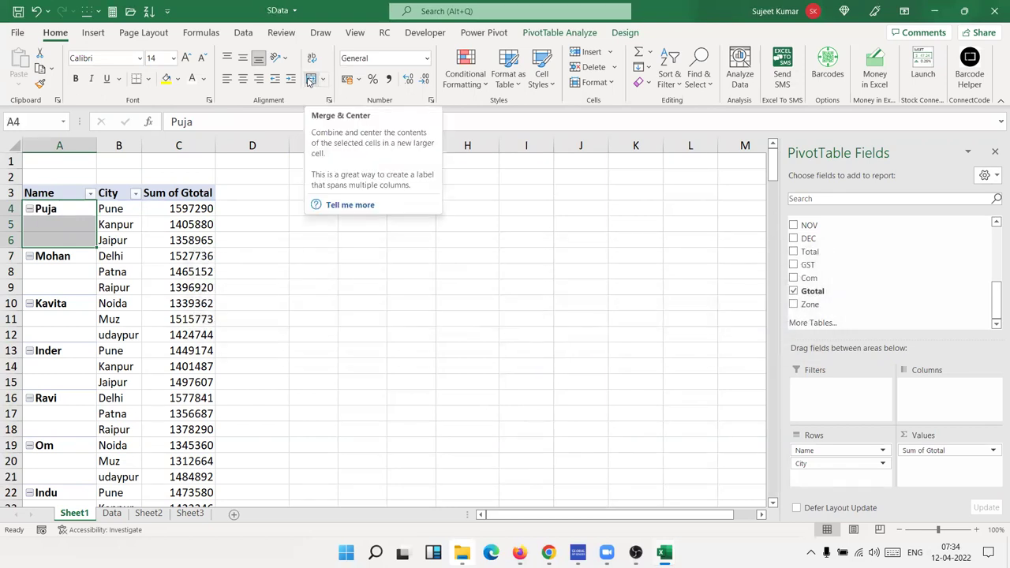
# Enable 'Merge and center cells with labels' in PivotTable Options
pyautogui.moveTo(140, 240); pyautogui.dragTo(144, 241)
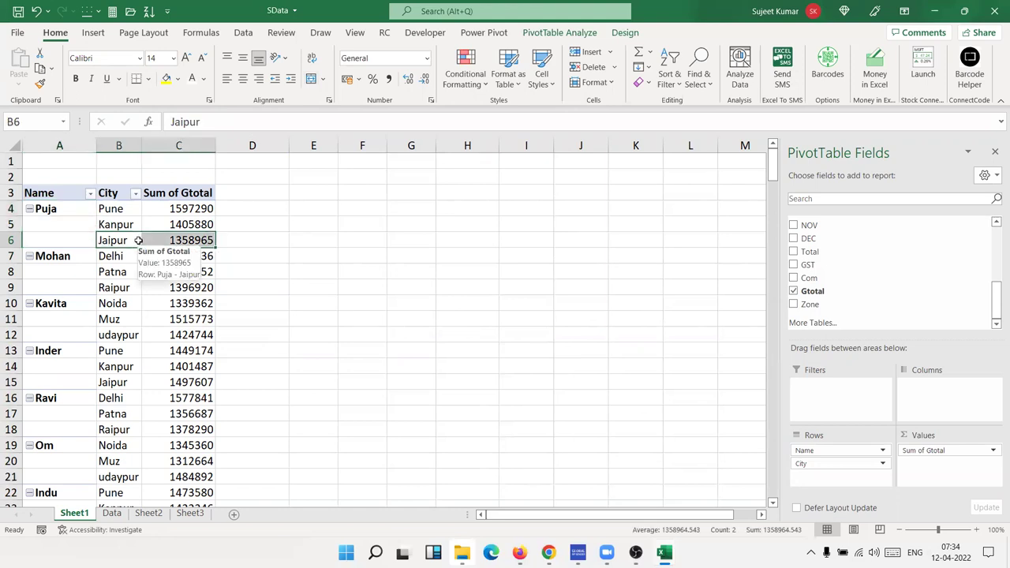
pyautogui.rightClick(136, 240)
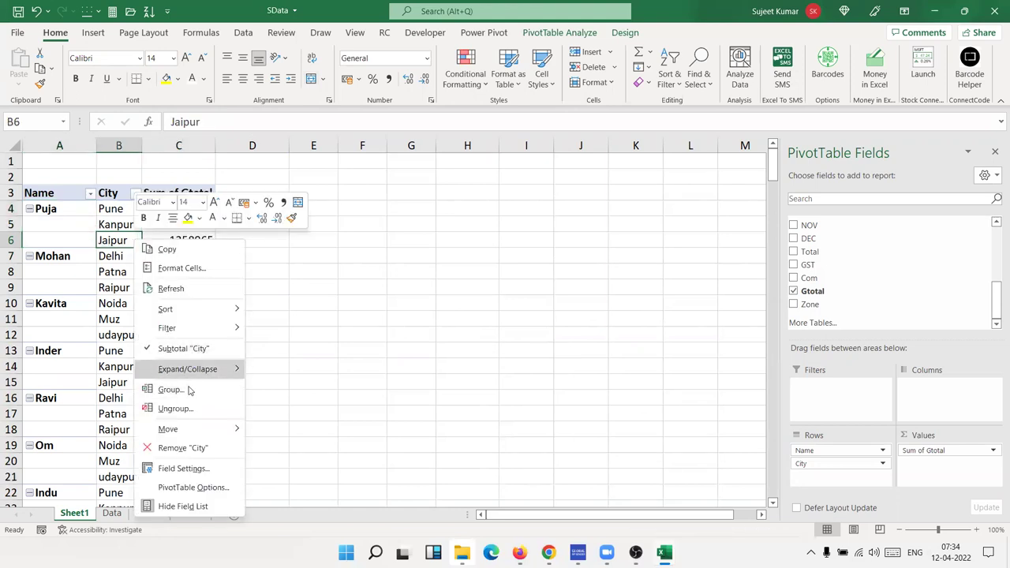
pyautogui.click(183, 488)
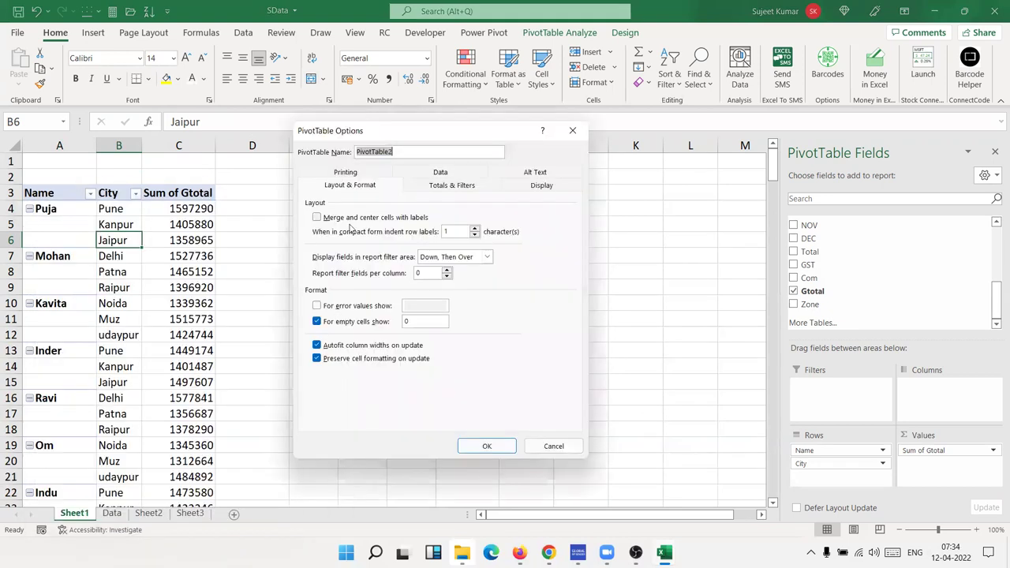
pyautogui.press('ctrl')
pyautogui.press('ctrl')
pyautogui.click(350, 221)
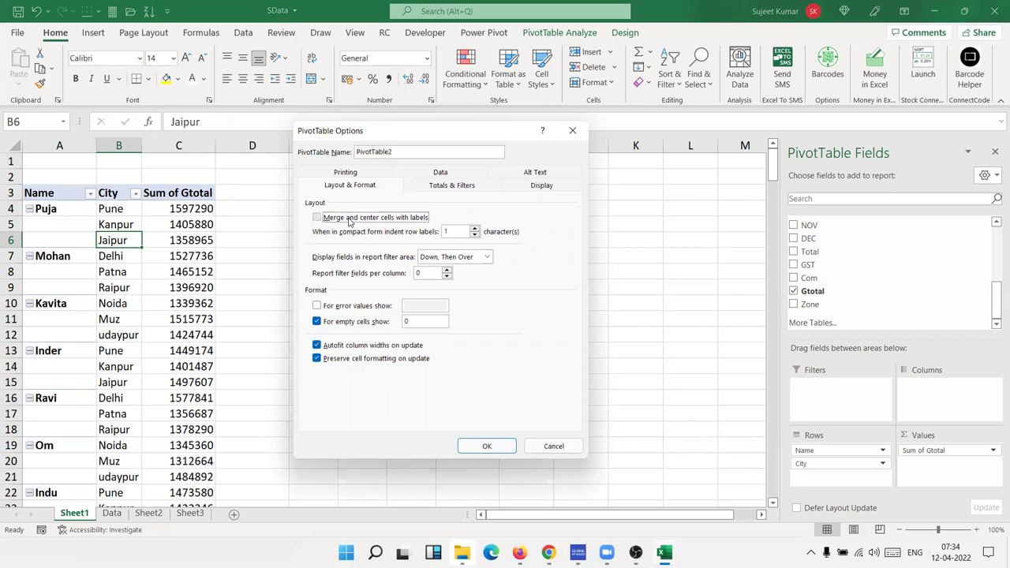
pyautogui.click(487, 446)
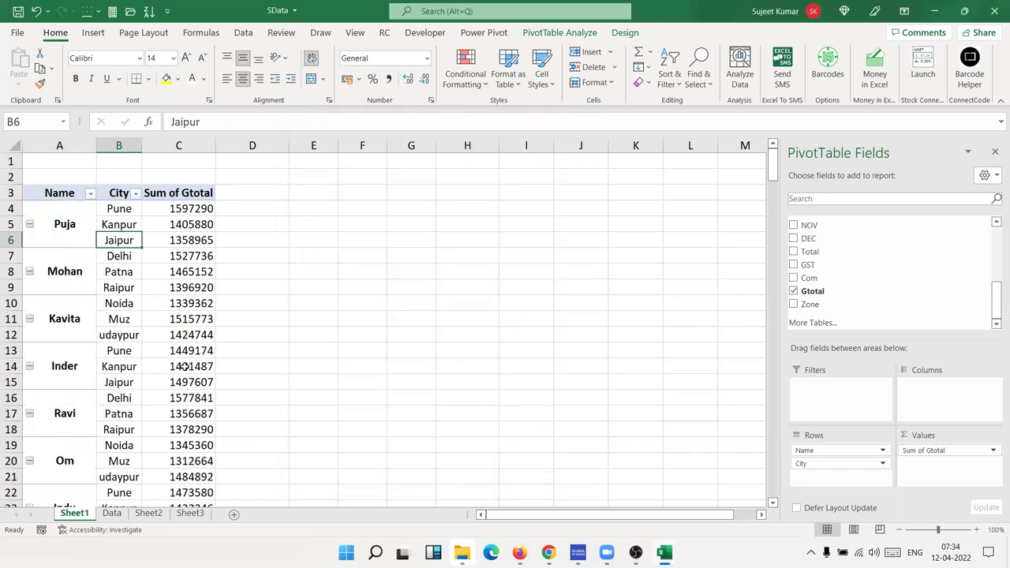
# Scroll through the pivot table to find the Grand Total row
pyautogui.scroll(-7, 183, 366)
pyautogui.scroll(7, 183, 366)
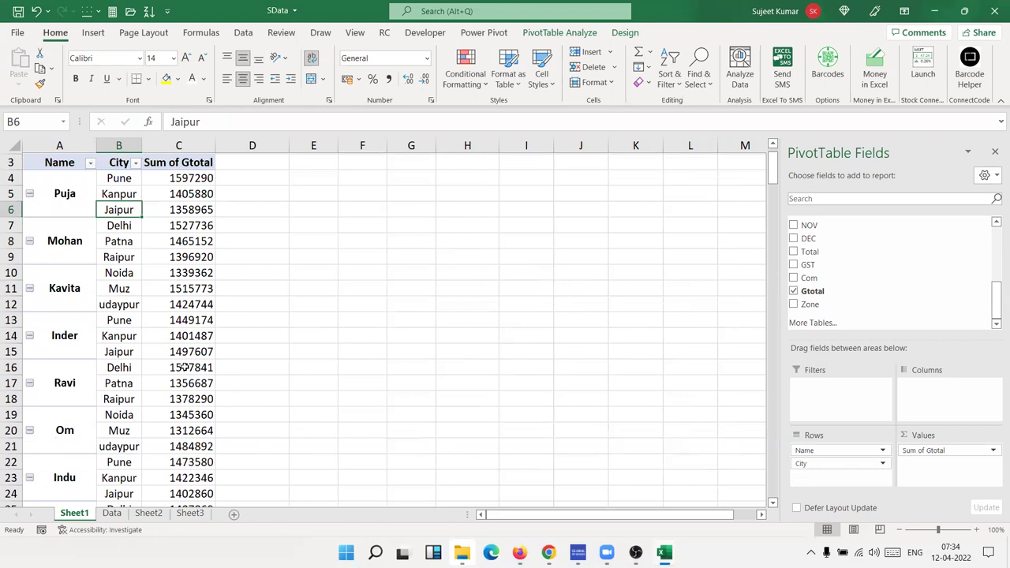
pyautogui.moveTo(183, 366)
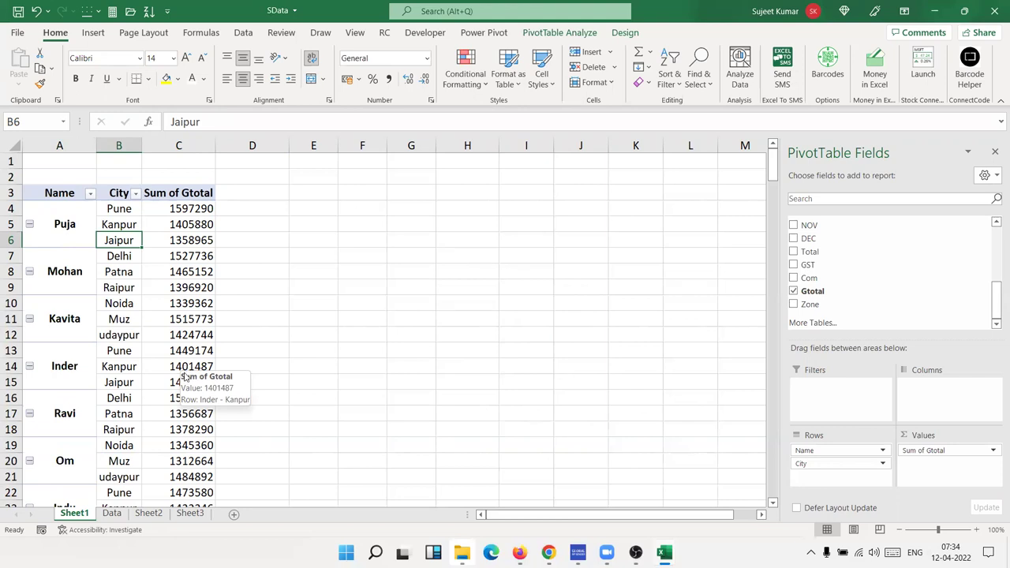
pyautogui.scroll(-3, 198, 399)
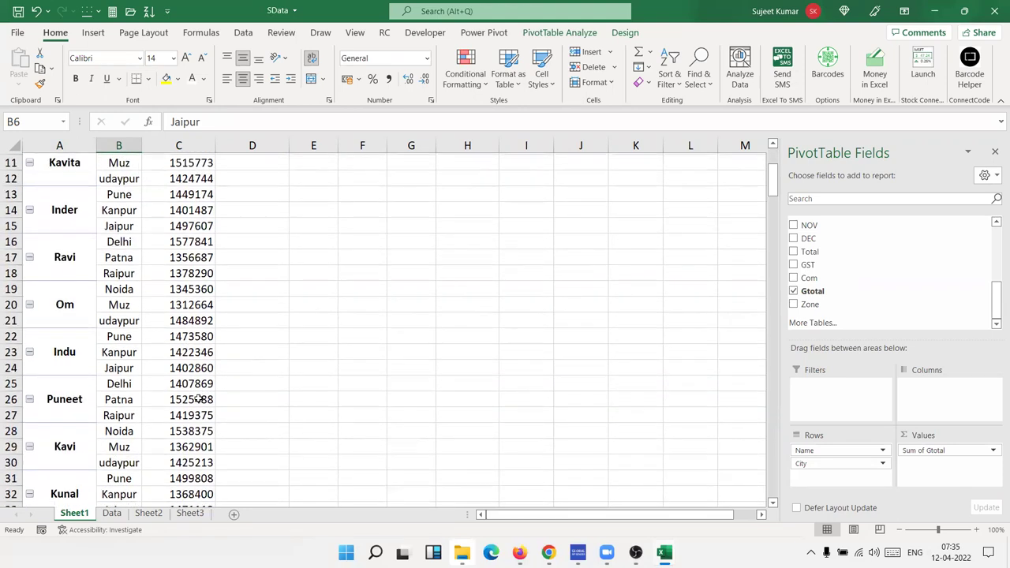
pyautogui.scroll(-6, 198, 399)
pyautogui.scroll(9, 198, 398)
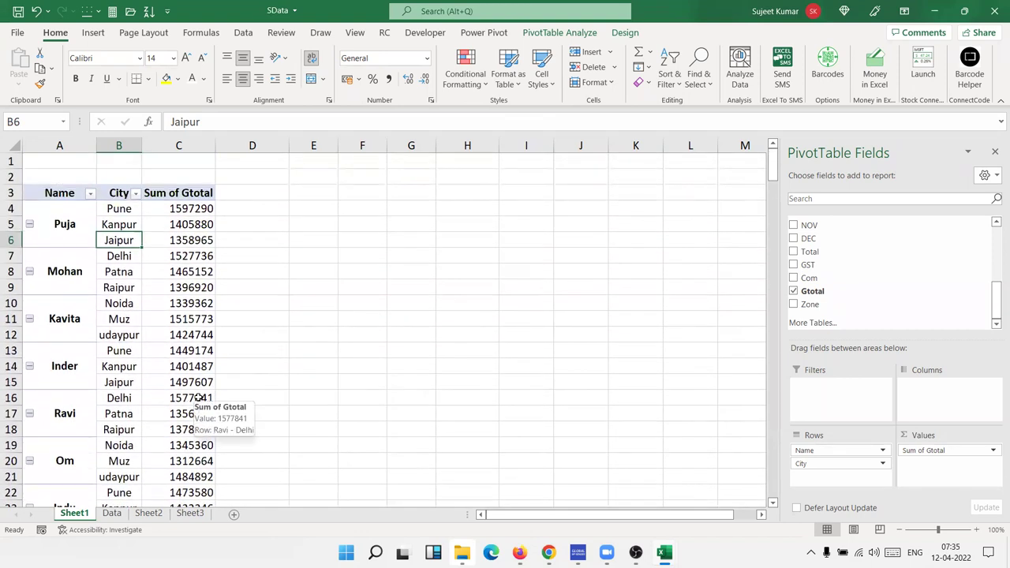
pyautogui.scroll(-7, 198, 403)
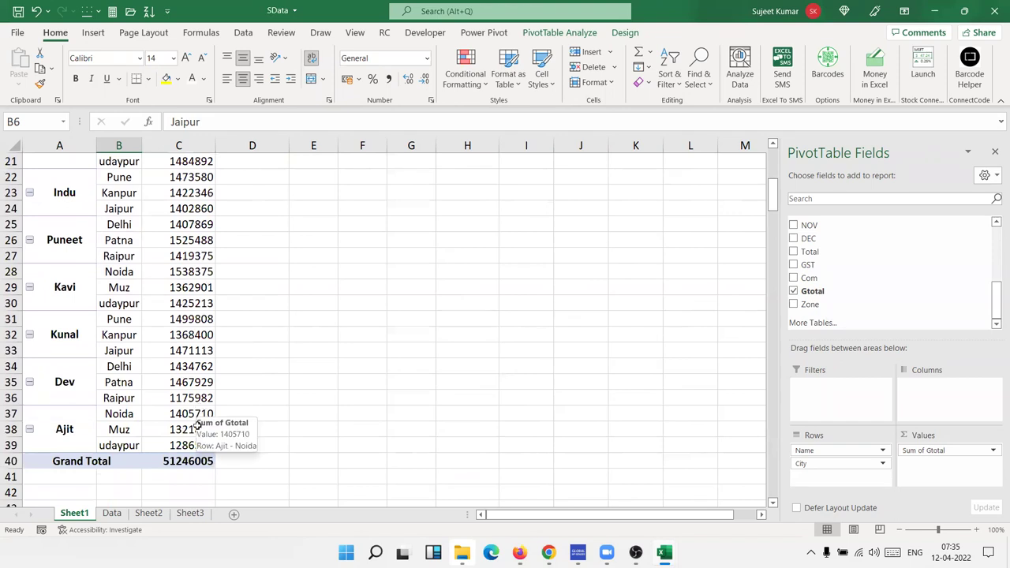
pyautogui.scroll(7, 198, 410)
pyautogui.scroll(-3, 172, 497)
pyautogui.scroll(-10, 177, 488)
pyautogui.scroll(2, 165, 465)
pyautogui.scroll(1, 161, 450)
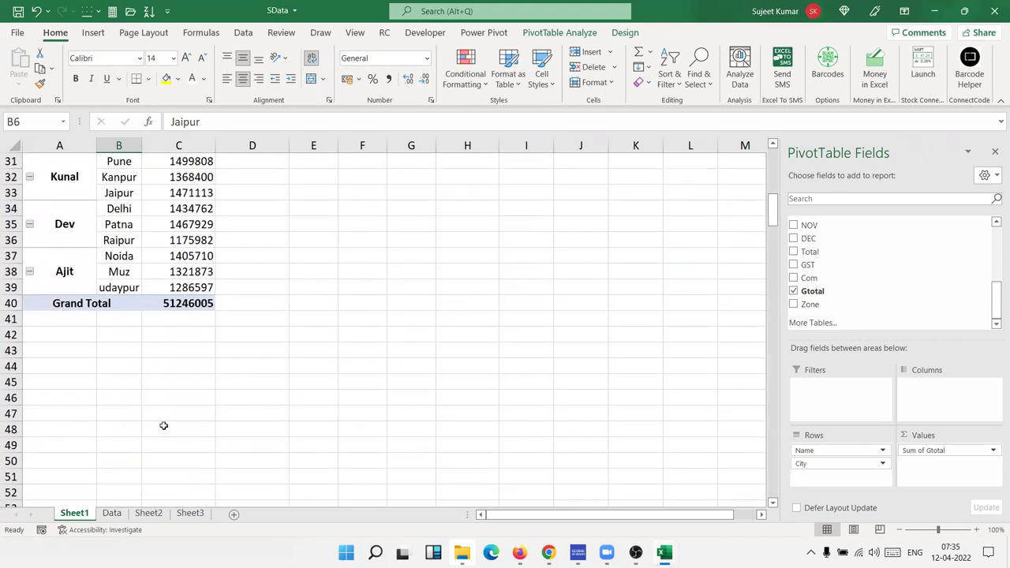
# Turn off grand totals for both rows and columns in PivotTable Options
pyautogui.rightClick(184, 303)
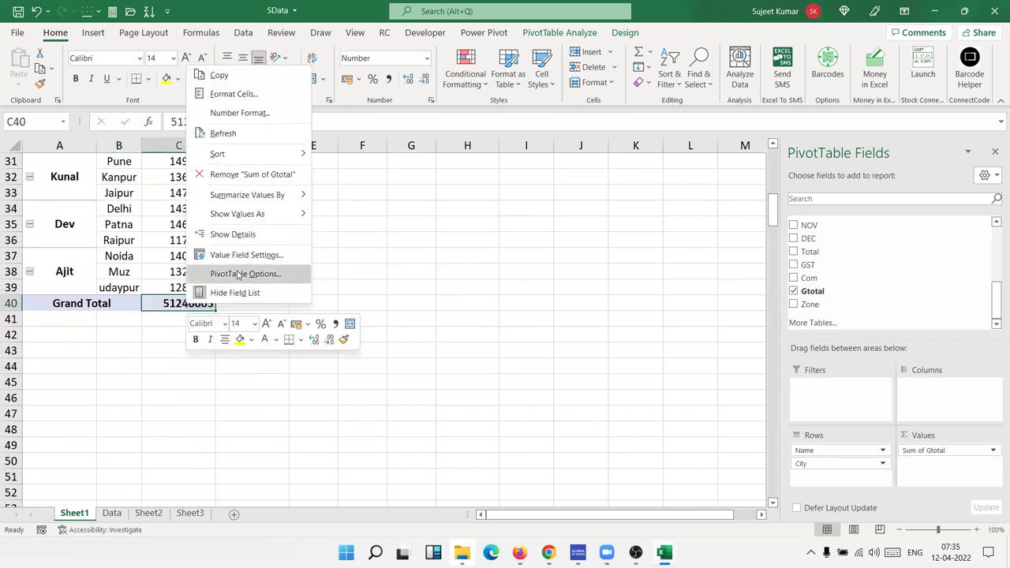
pyautogui.click(239, 274)
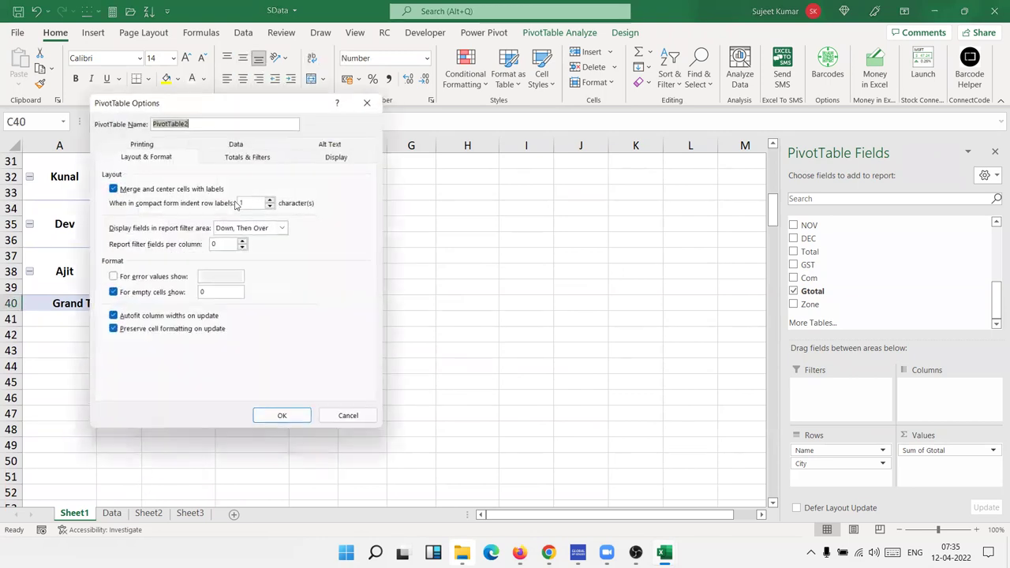
pyautogui.click(246, 157)
pyautogui.click(169, 189)
pyautogui.click(172, 202)
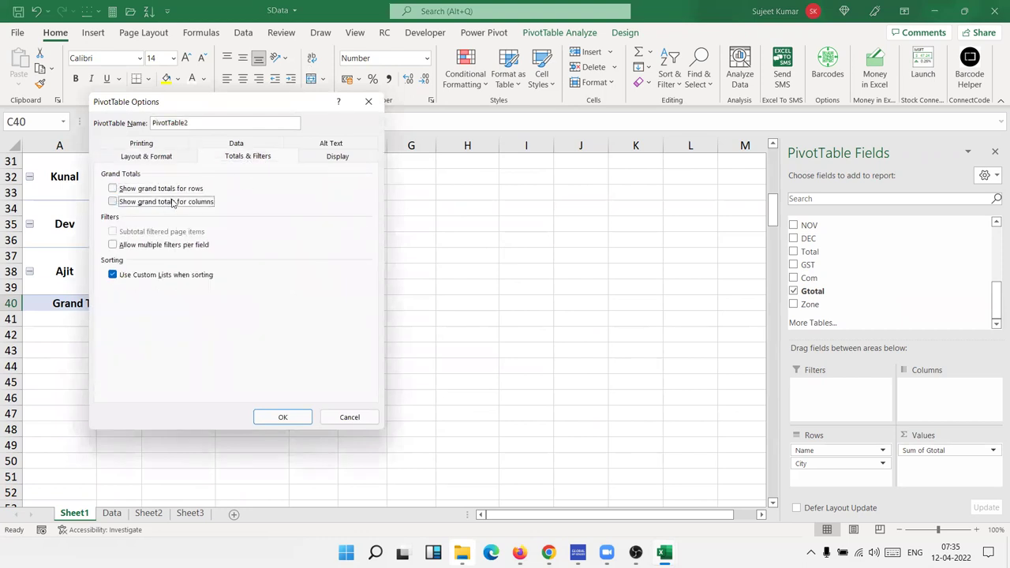
pyautogui.click(265, 415)
pyautogui.scroll(4, 214, 408)
pyautogui.scroll(6, 189, 413)
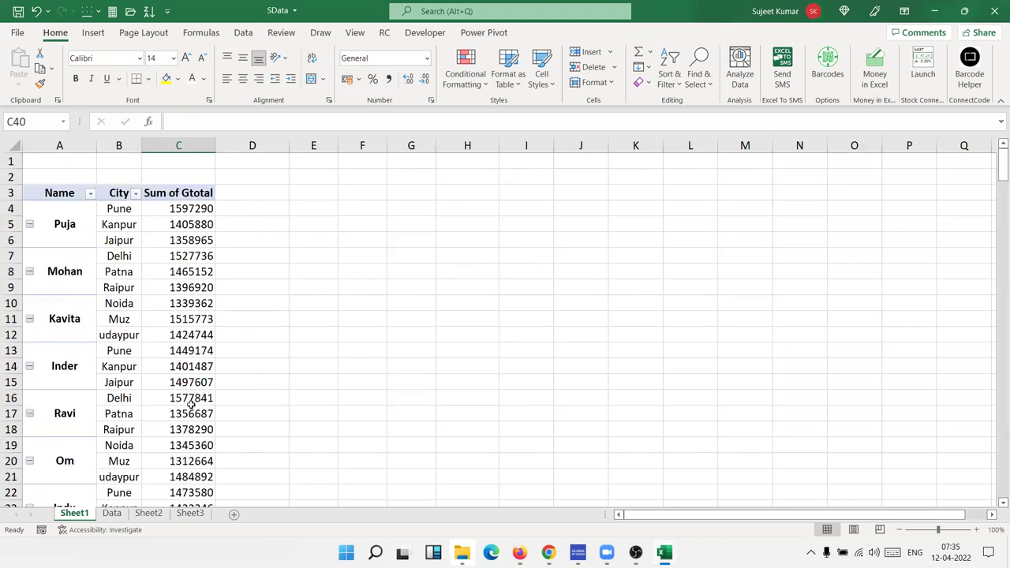
pyautogui.click(205, 191)
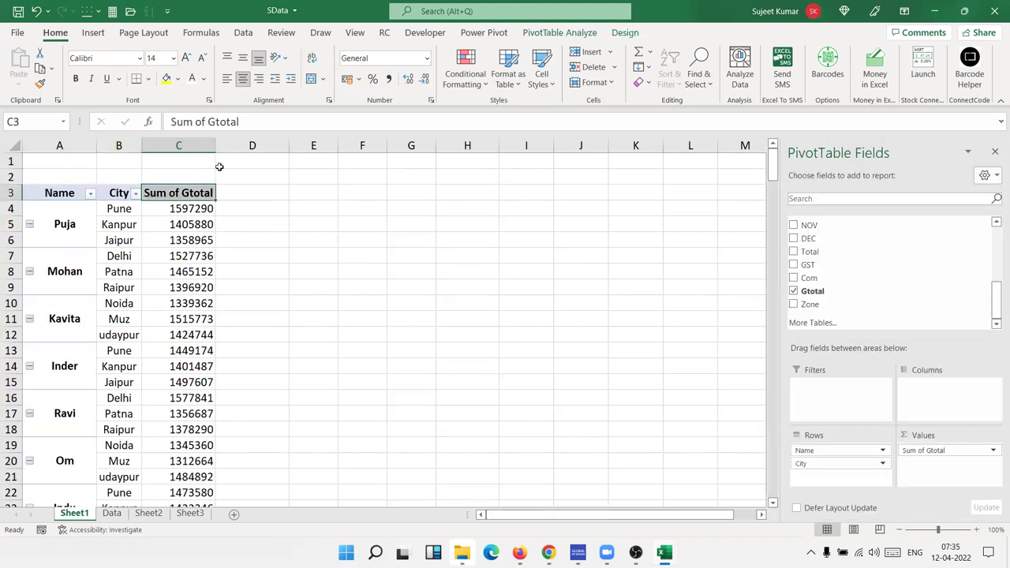
pyautogui.moveTo(218, 148); pyautogui.dragTo(191, 152)
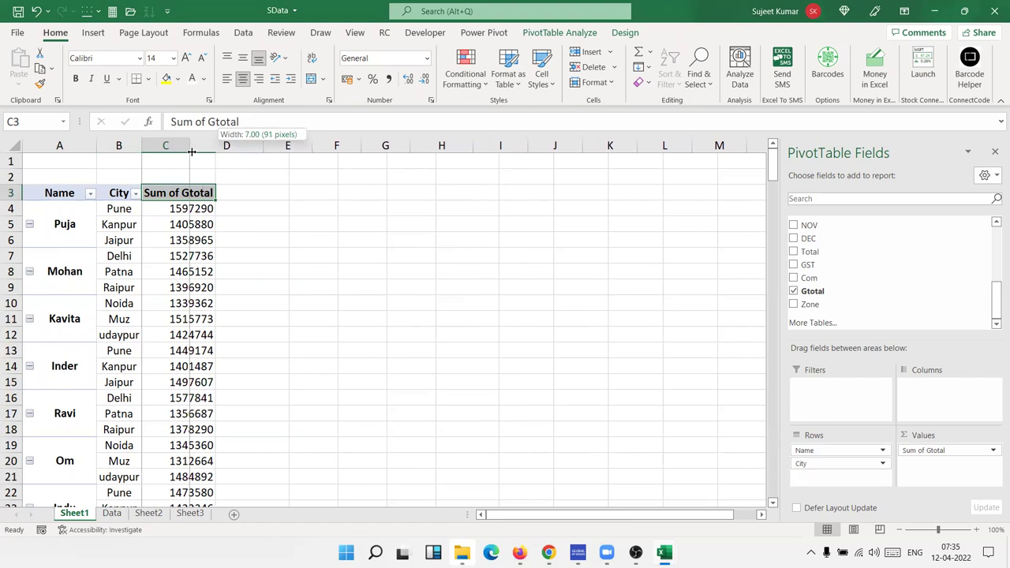
pyautogui.click(124, 267)
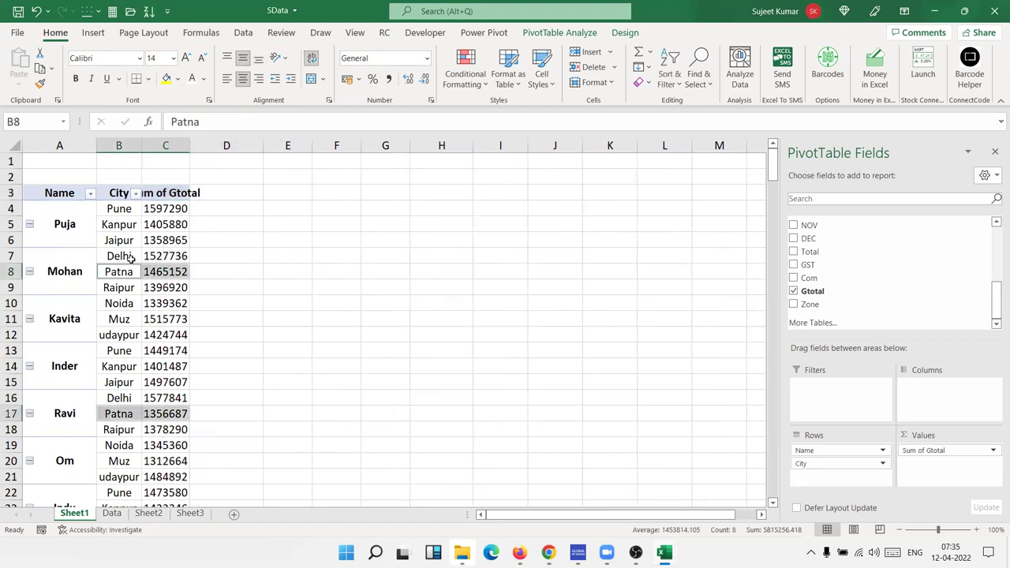
pyautogui.click(123, 257)
pyautogui.rightClick(123, 257)
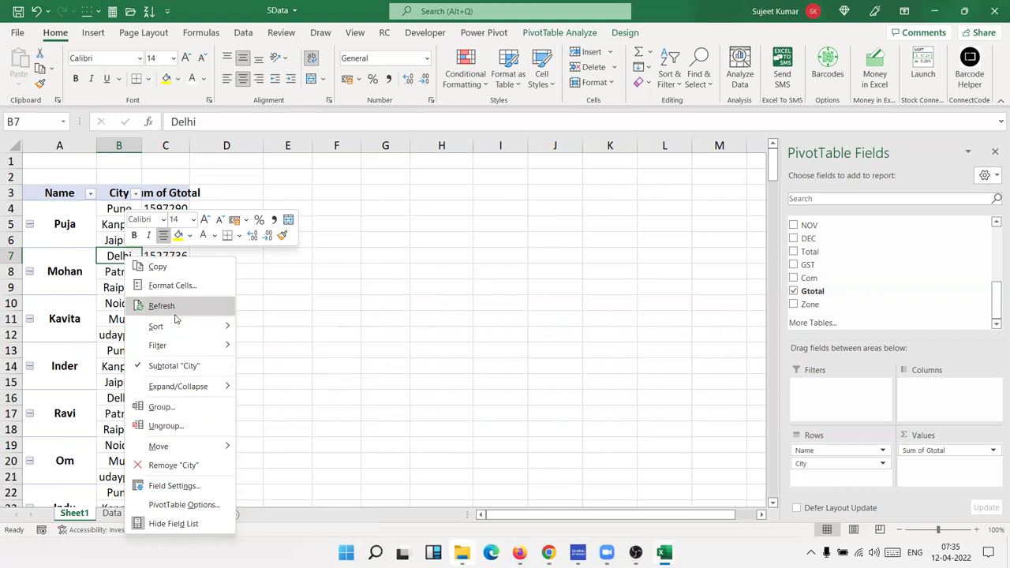
pyautogui.click(176, 313)
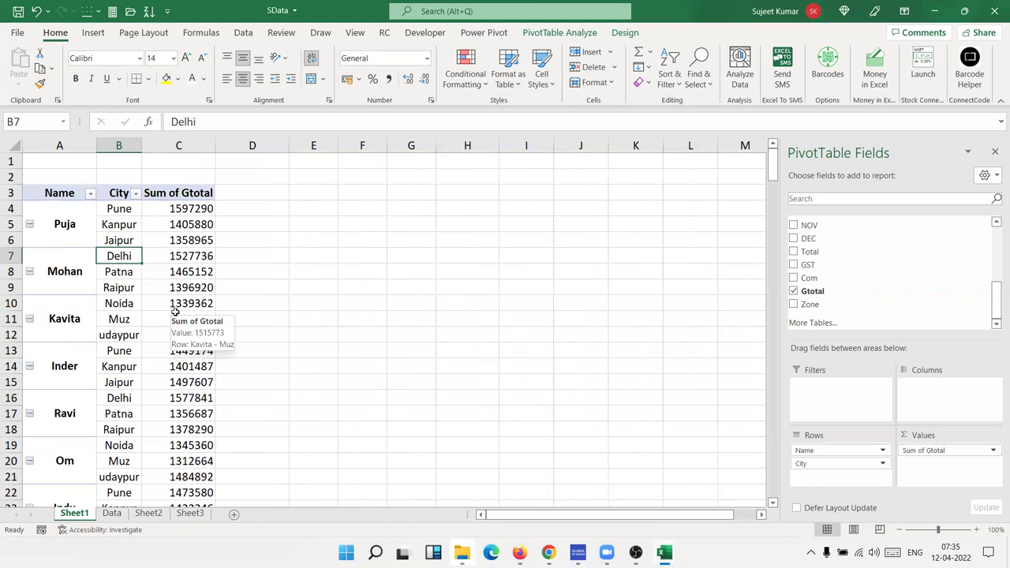
pyautogui.moveTo(186, 225)
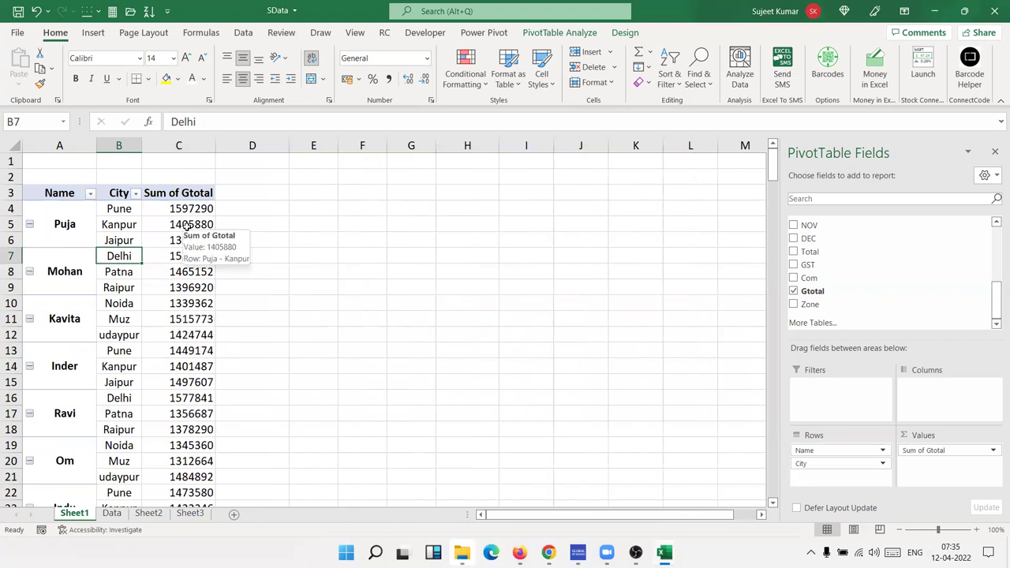
# Uncheck 'Autofit column widths on update' and 'Preserve cell formatting on update' in PivotTable Options
pyautogui.rightClick(187, 227)
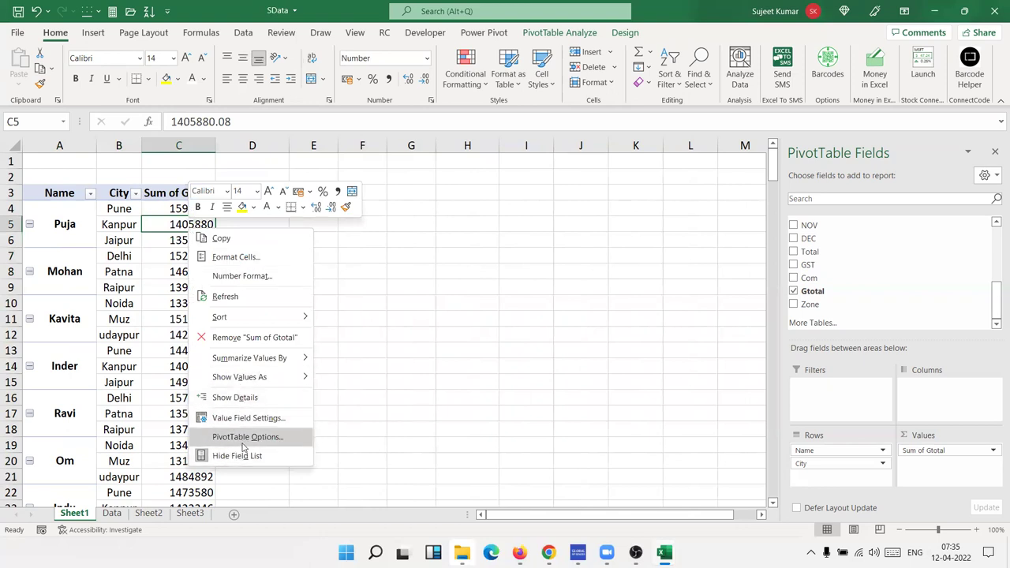
pyautogui.click(242, 443)
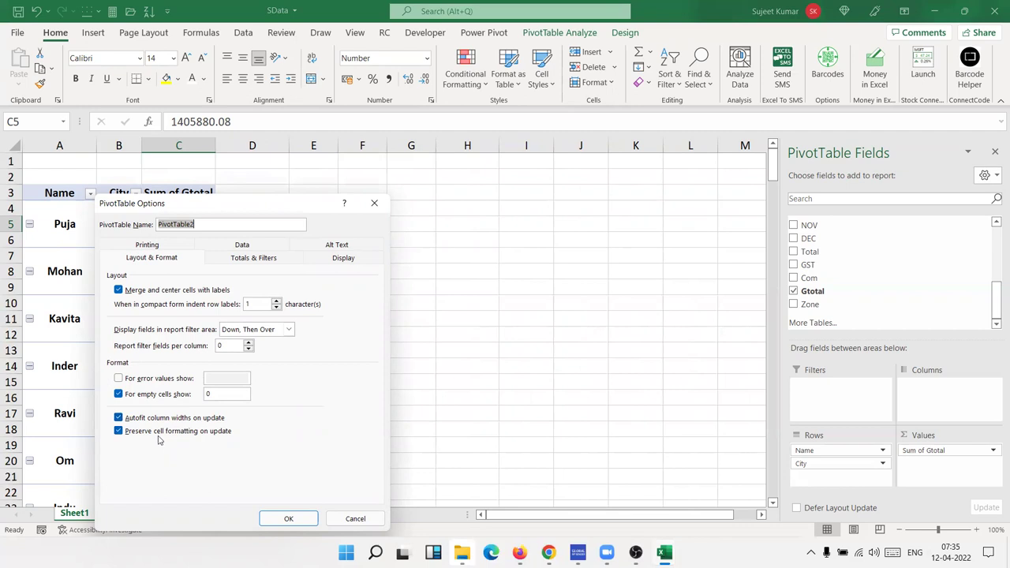
pyautogui.click(158, 430)
pyautogui.click(158, 430)
pyautogui.click(160, 418)
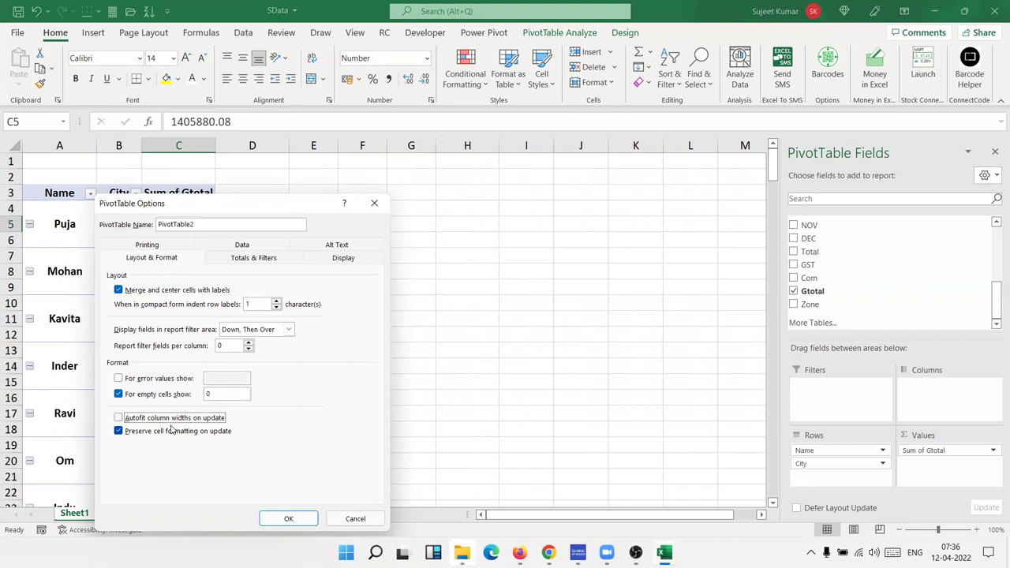
pyautogui.click(168, 434)
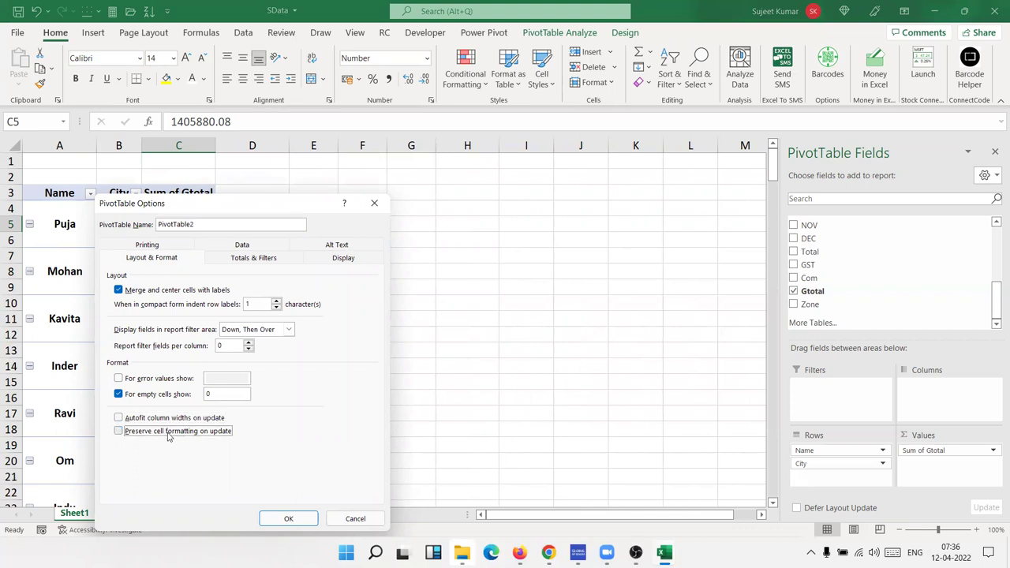
pyautogui.click(265, 519)
# Narrow column C and refresh the pivot to confirm the width holds
pyautogui.moveTo(216, 146); pyautogui.dragTo(195, 146)
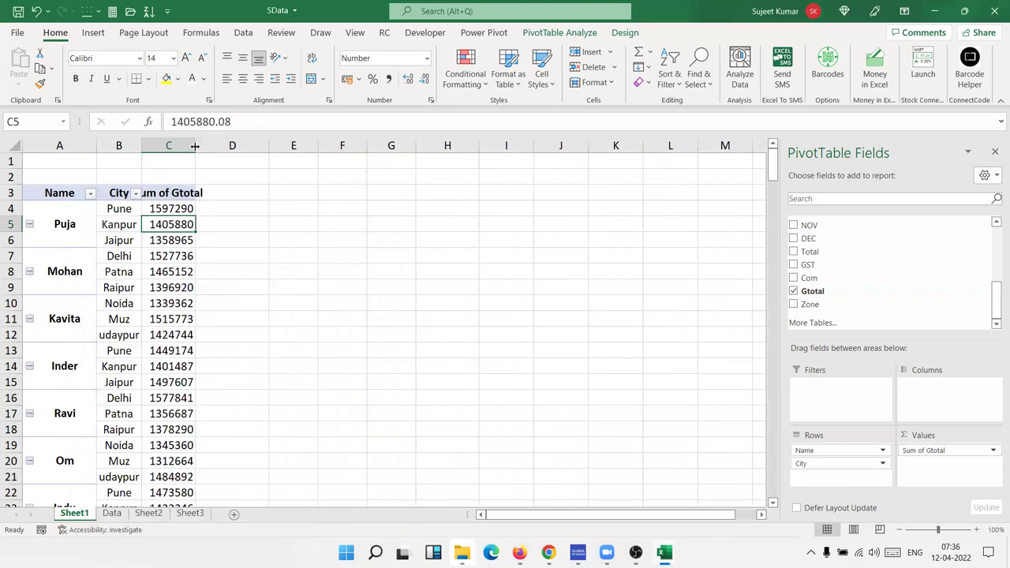
pyautogui.rightClick(145, 251)
pyautogui.click(175, 316)
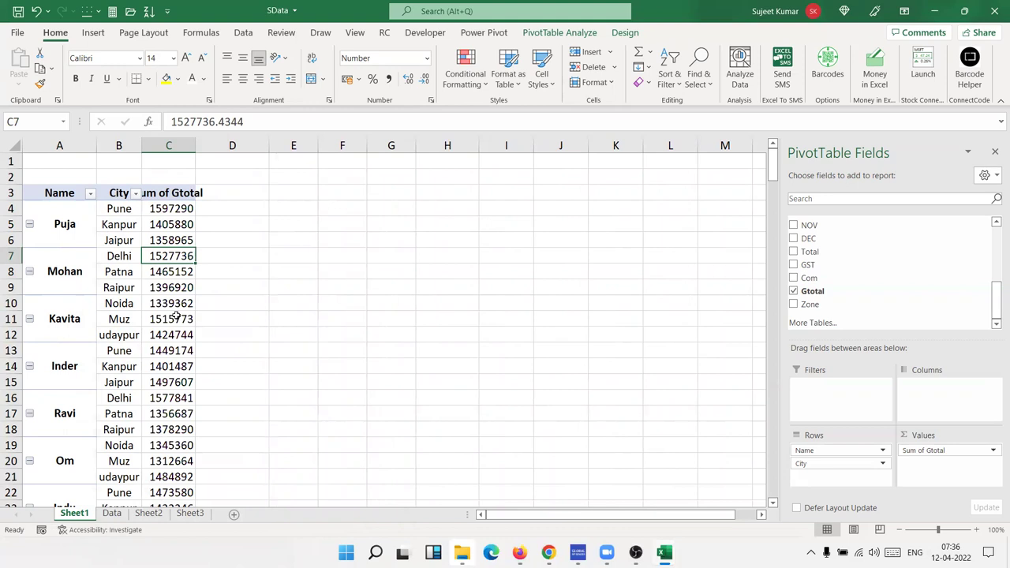
# Fill the Pune and Kanpur cells yellow and refresh, which clears the fill
pyautogui.moveTo(101, 213); pyautogui.dragTo(123, 226)
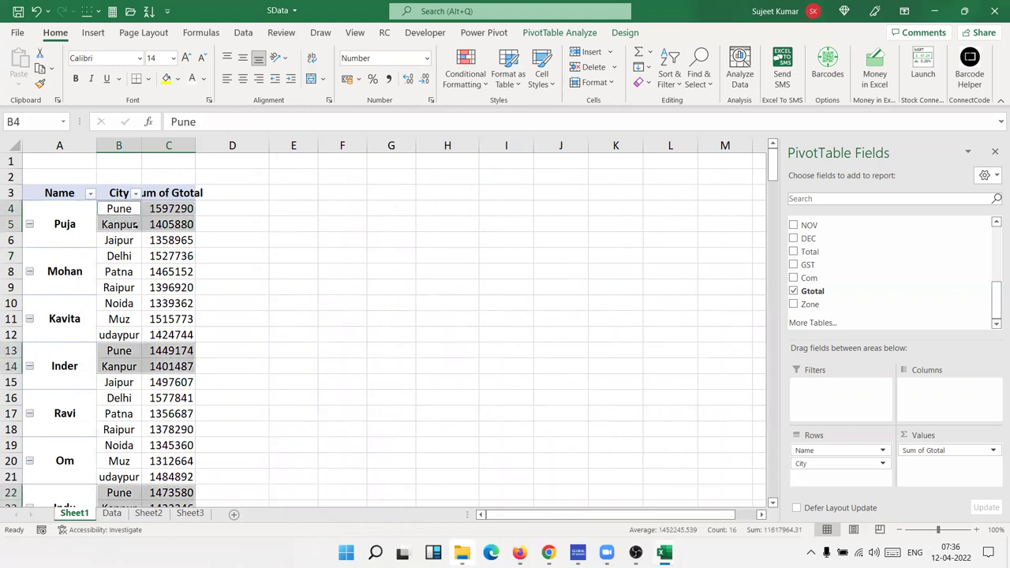
pyautogui.click(166, 78)
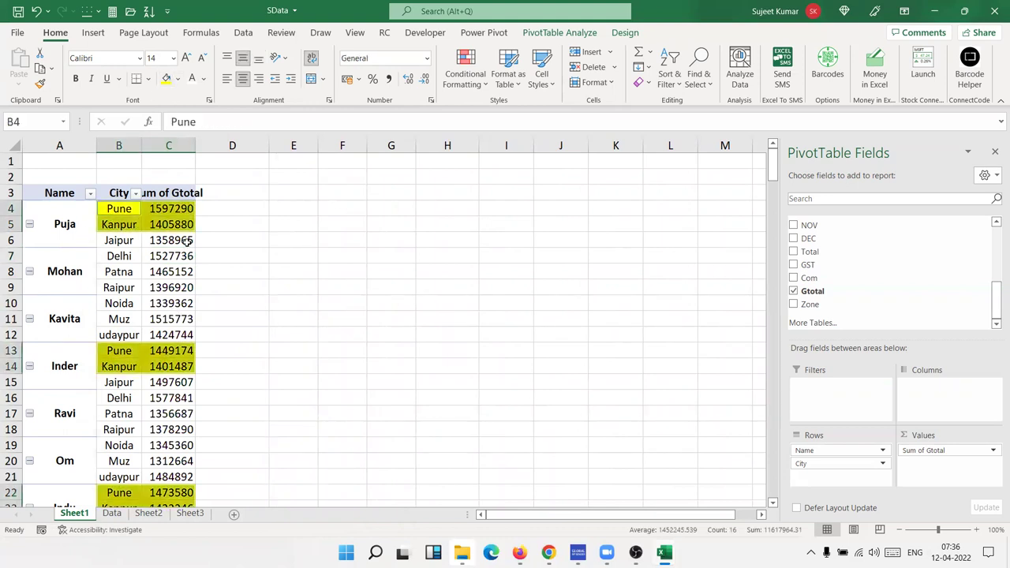
pyautogui.rightClick(187, 242)
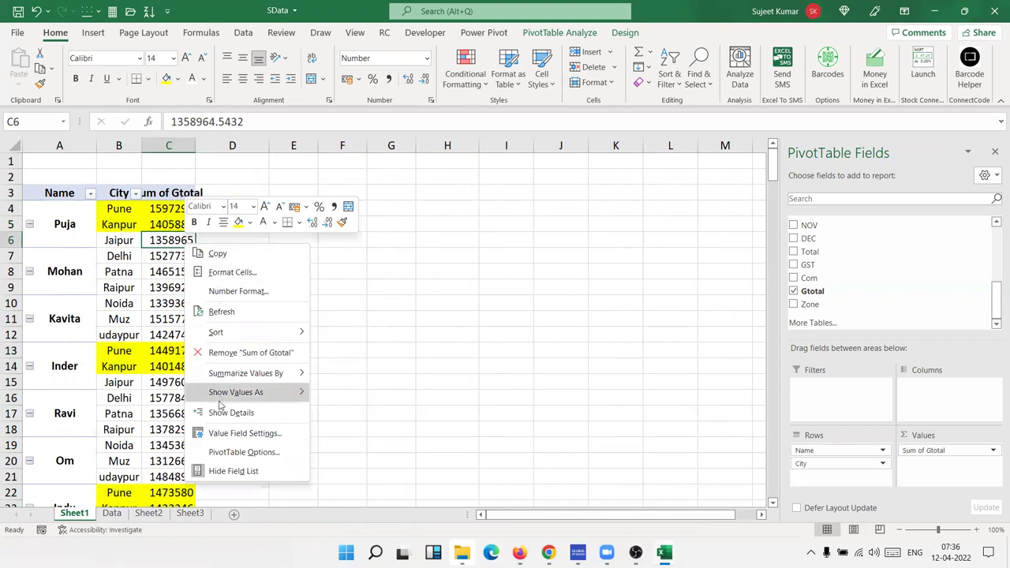
pyautogui.click(223, 313)
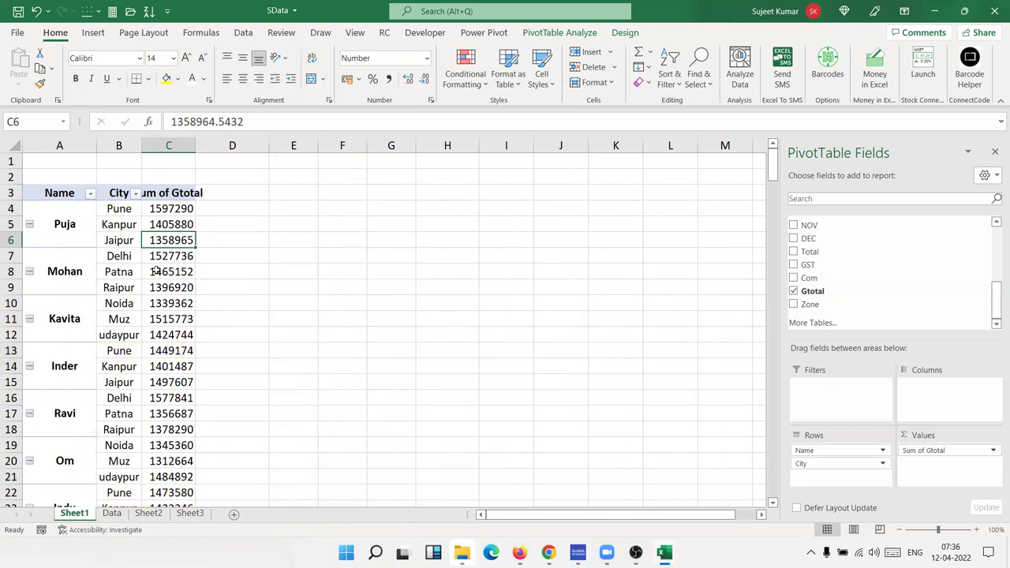
pyautogui.rightClick(162, 243)
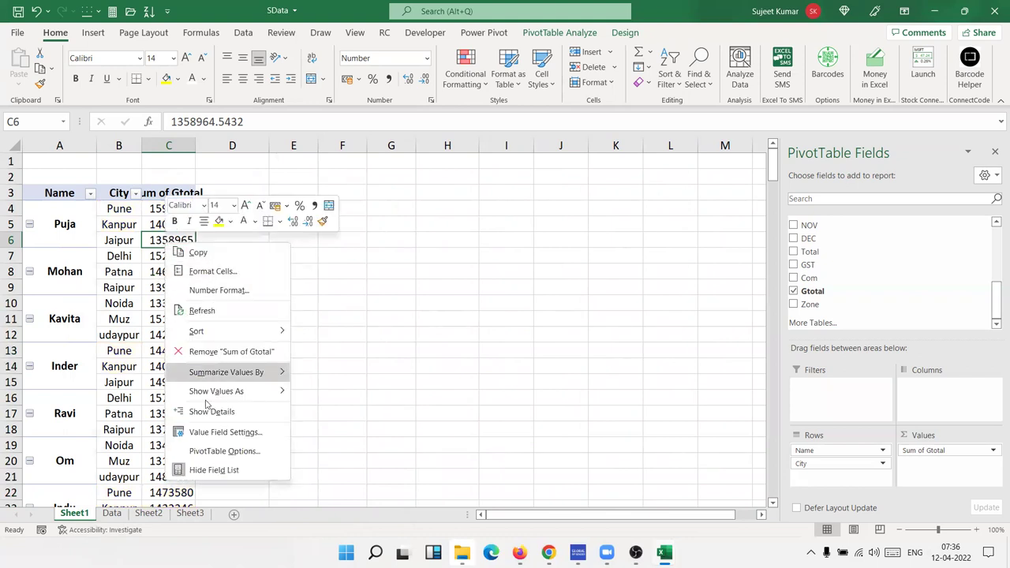
# Re-enable 'Preserve cell formatting on update' in PivotTable Options
pyautogui.click(212, 452)
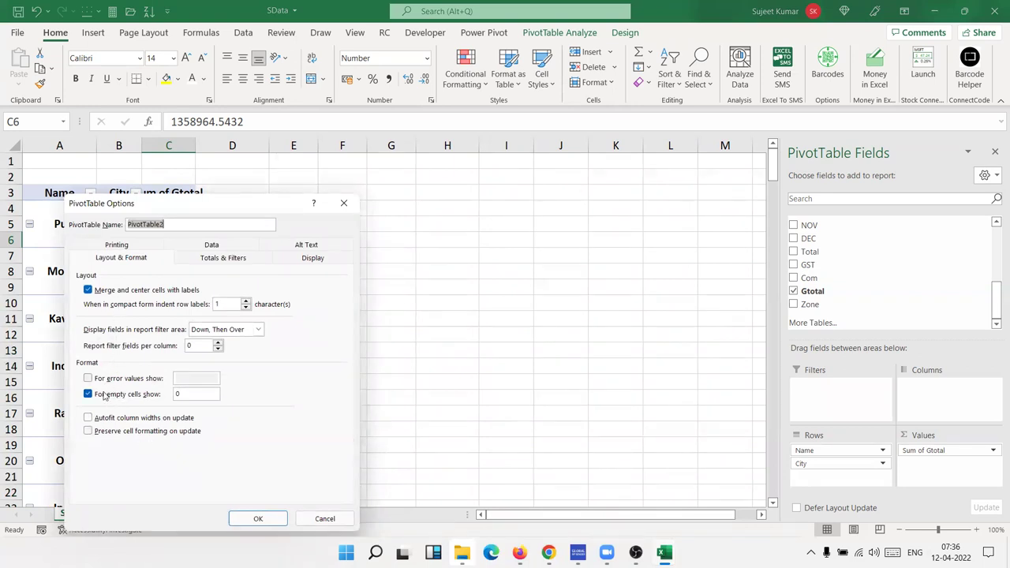
pyautogui.click(96, 432)
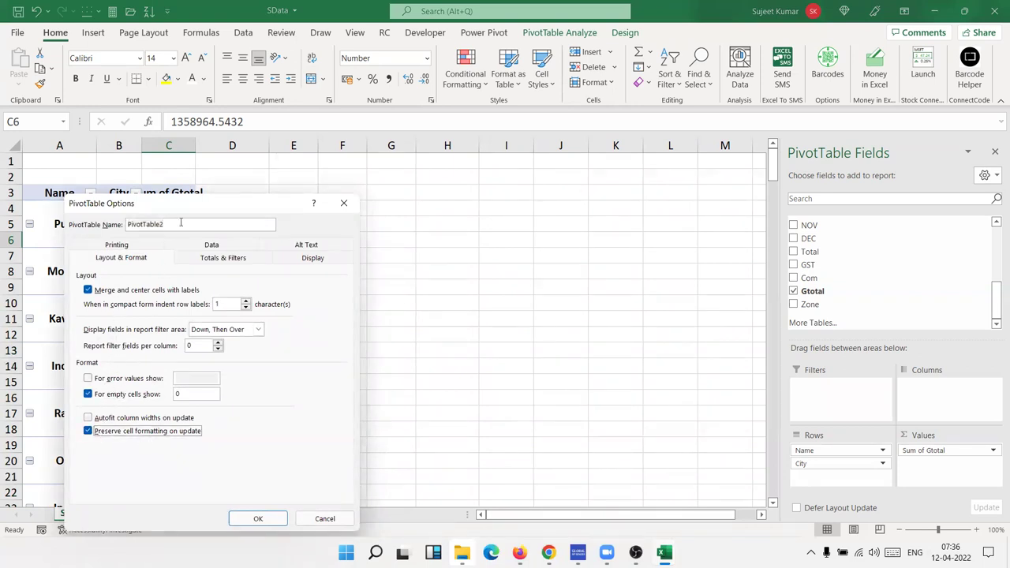
pyautogui.moveTo(185, 213); pyautogui.dragTo(430, 146)
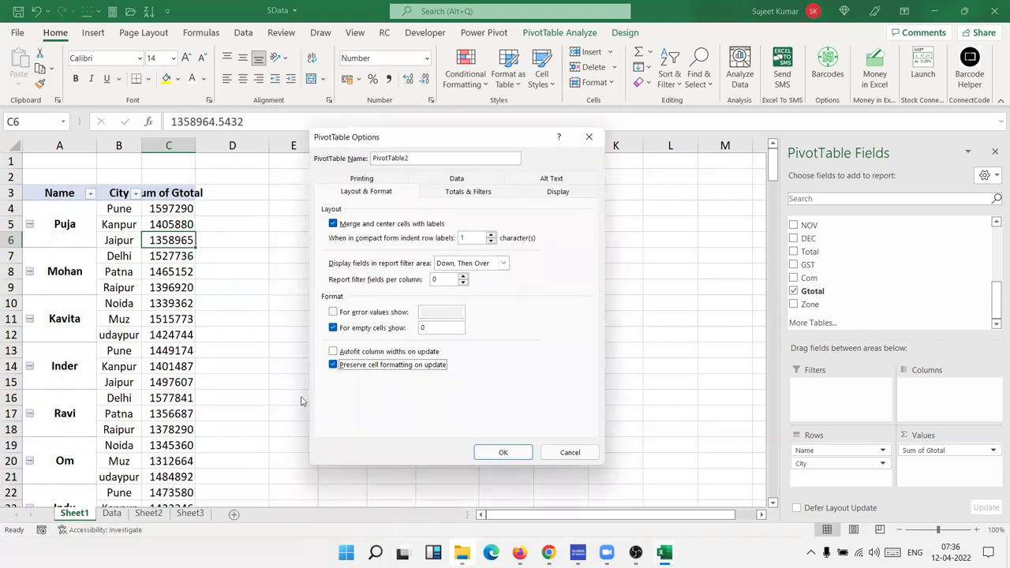
pyautogui.click(493, 455)
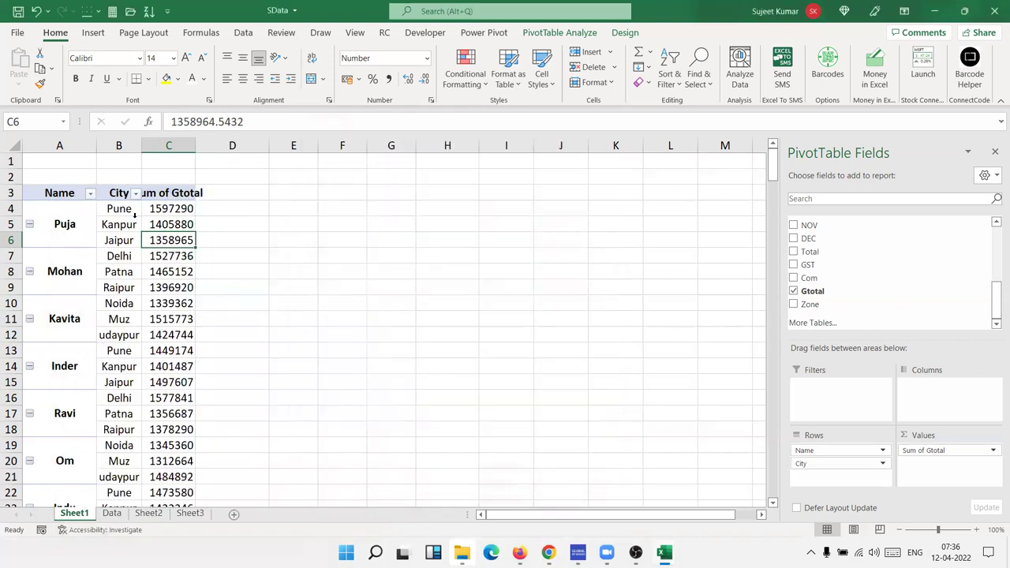
# Fill Puja's city and Gtotal cells B4:C6 yellow and refresh to confirm it stays
pyautogui.press('Down')
pyautogui.moveTo(118, 208); pyautogui.dragTo(167, 238)
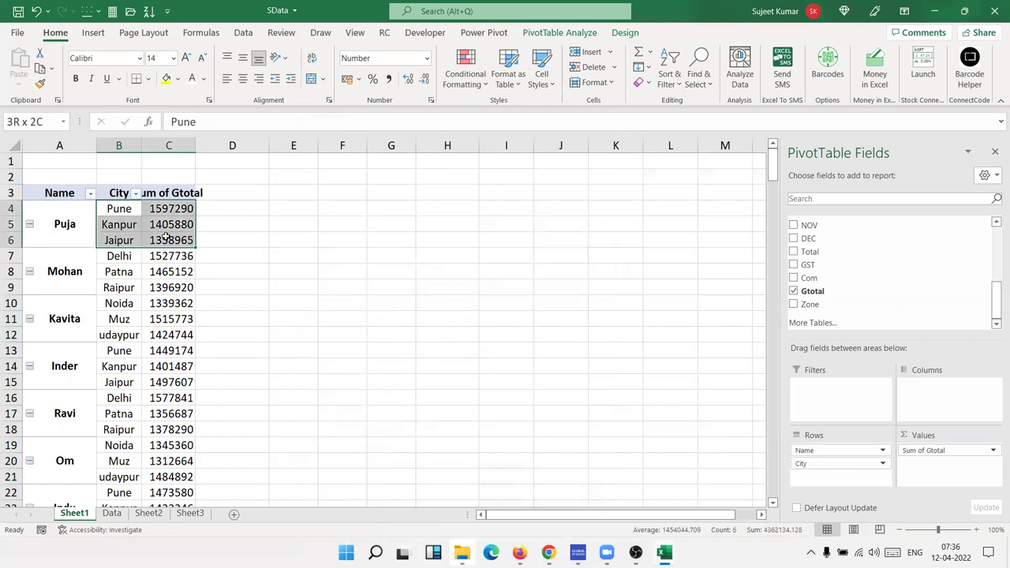
pyautogui.click(165, 79)
pyautogui.rightClick(158, 271)
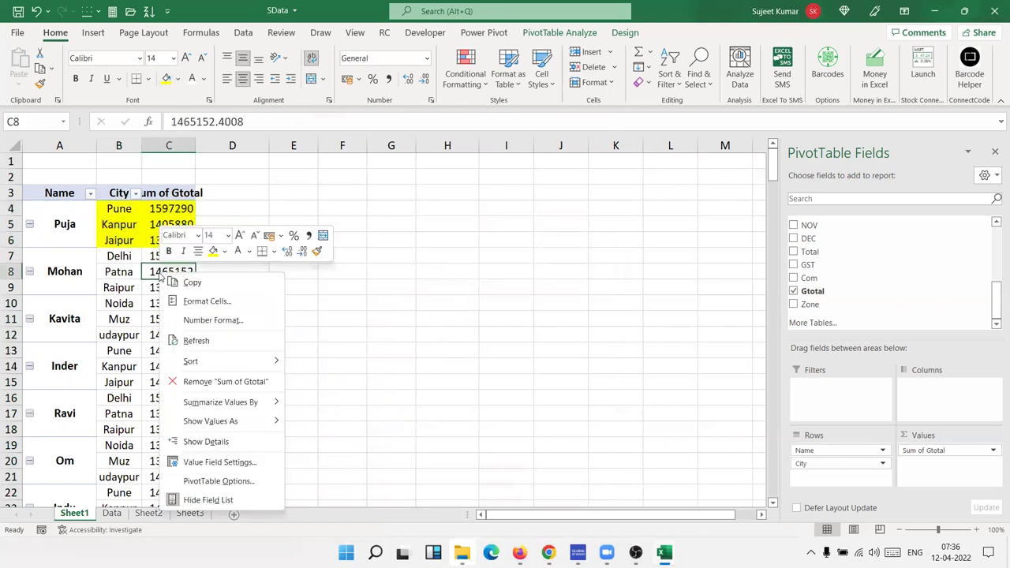
pyautogui.click(196, 340)
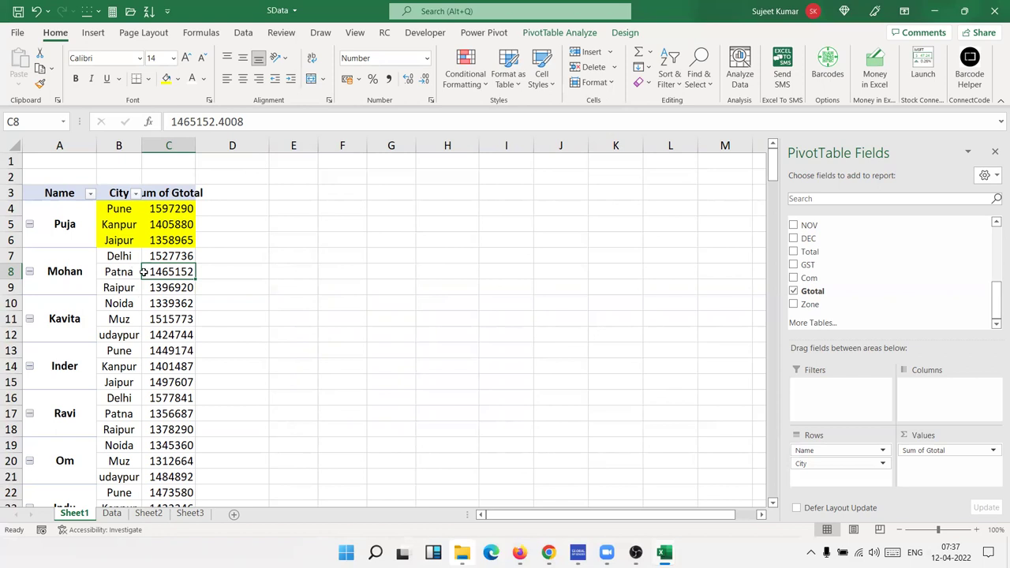
pyautogui.click(82, 277)
pyautogui.click(119, 259)
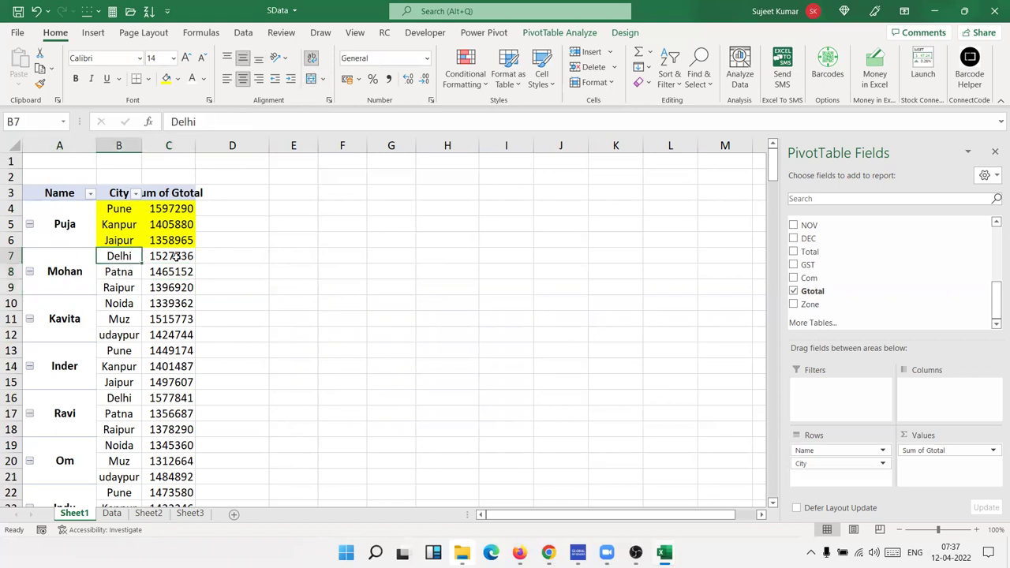
pyautogui.click(175, 255)
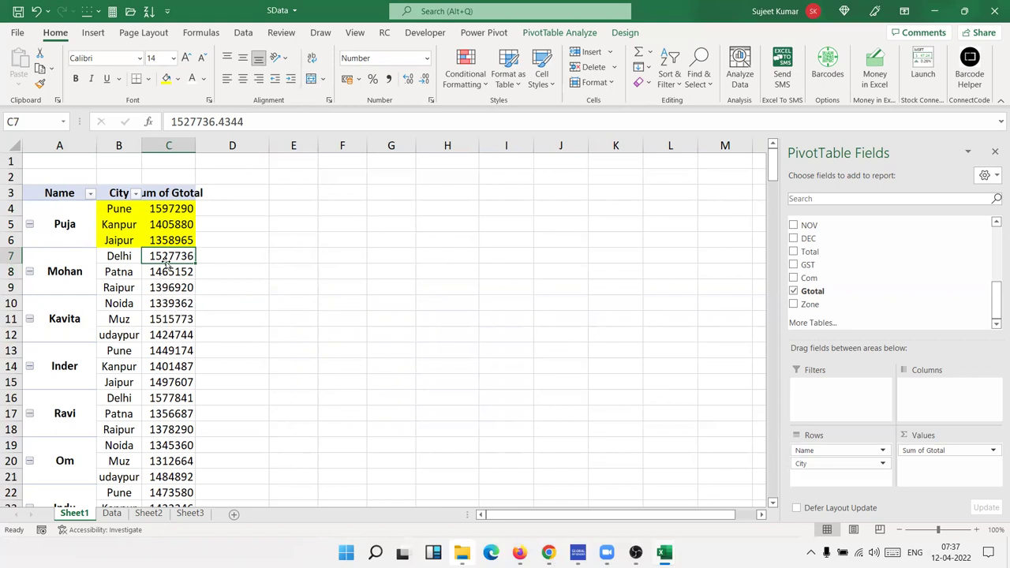
pyautogui.doubleClick(165, 255)
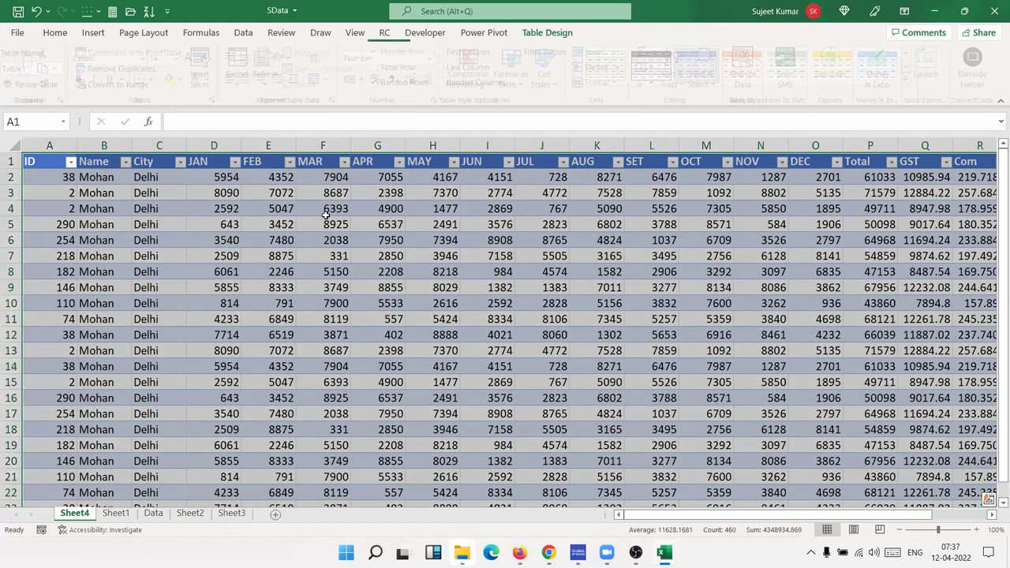
pyautogui.scroll(-10, 393, 315)
pyautogui.scroll(7, 393, 314)
pyautogui.scroll(6, 393, 314)
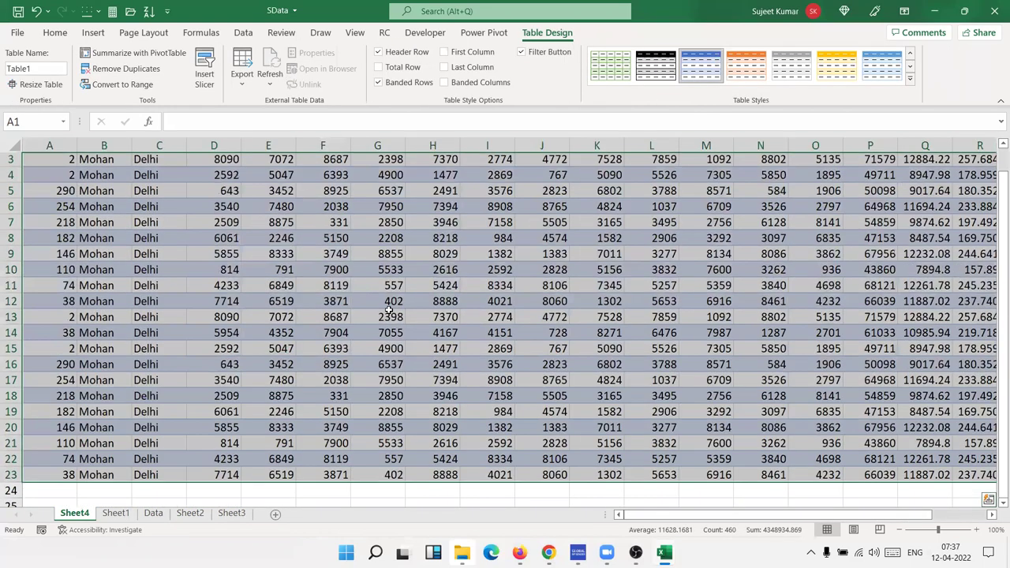
pyautogui.scroll(1, 393, 315)
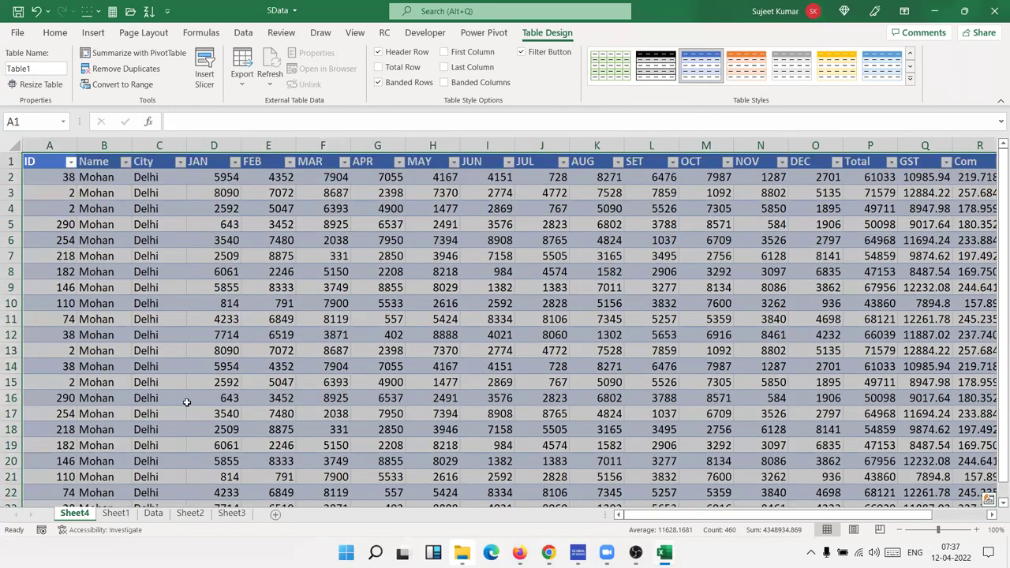
pyautogui.rightClick(79, 516)
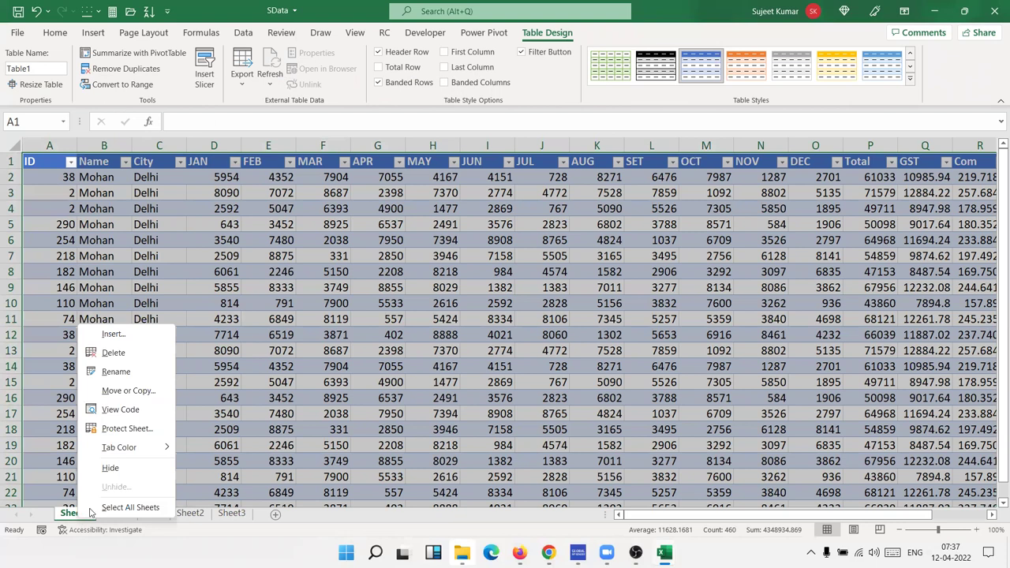
pyautogui.click(119, 352)
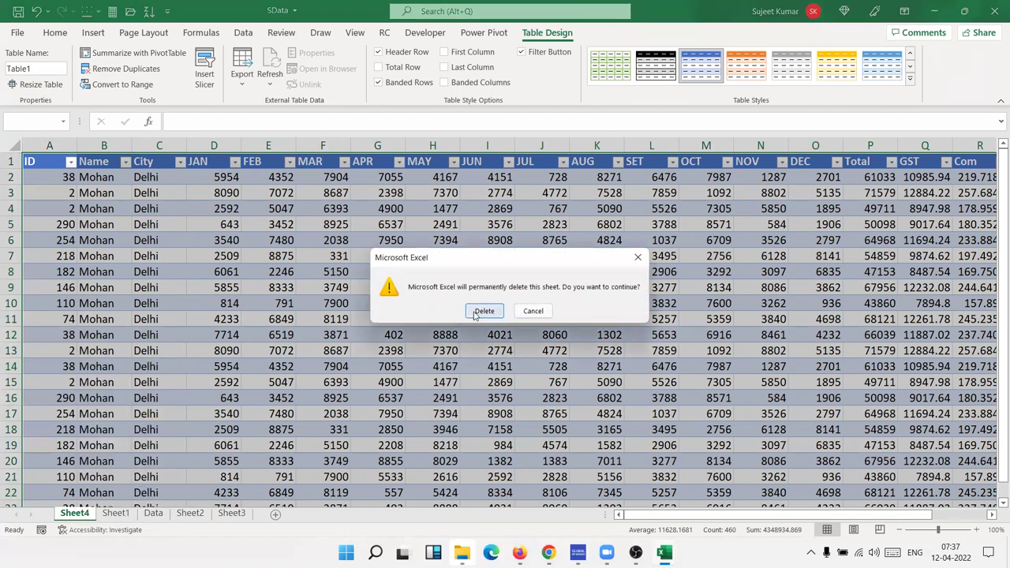
pyautogui.click(473, 314)
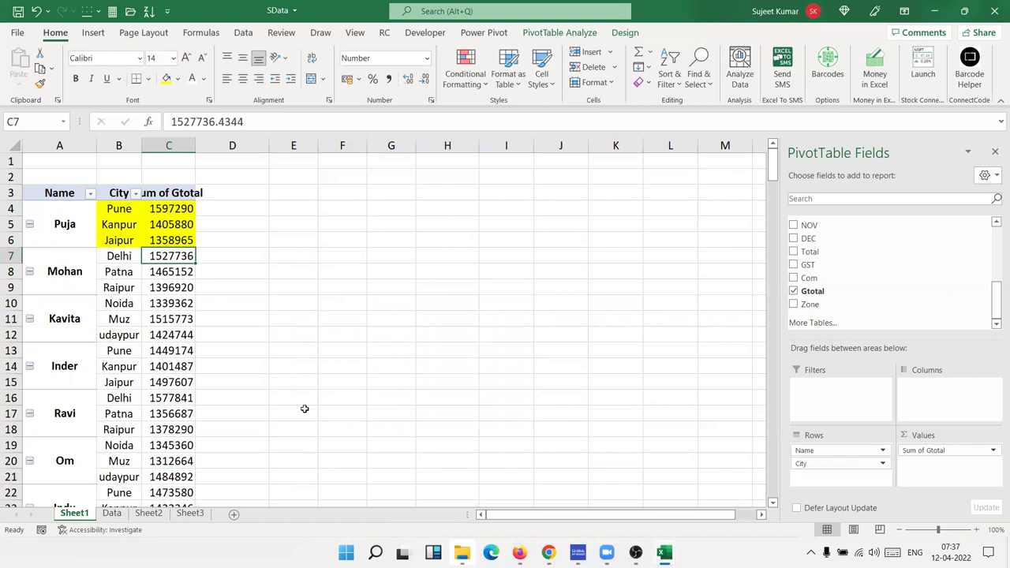
pyautogui.click(396, 298)
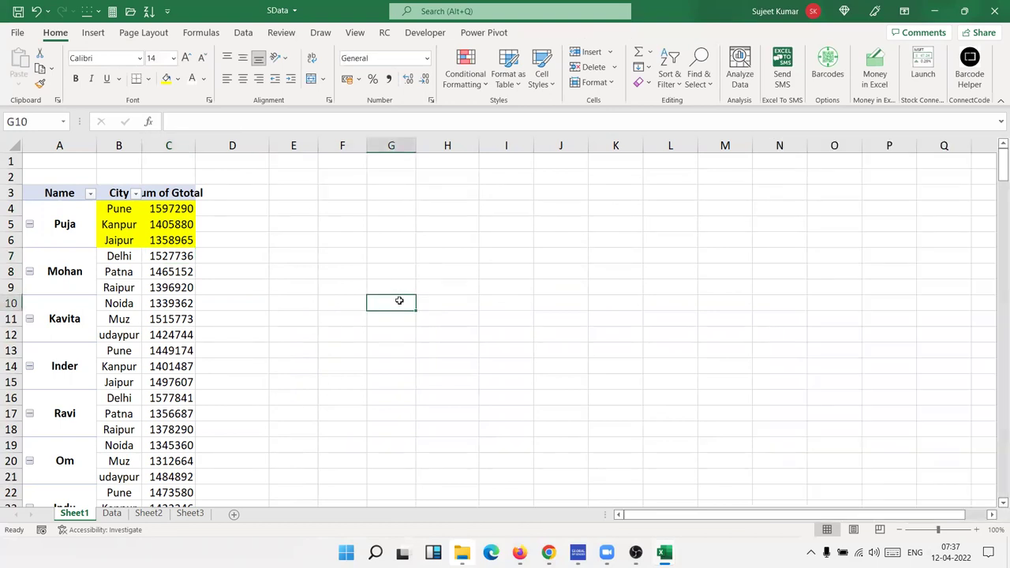
pyautogui.click(401, 259)
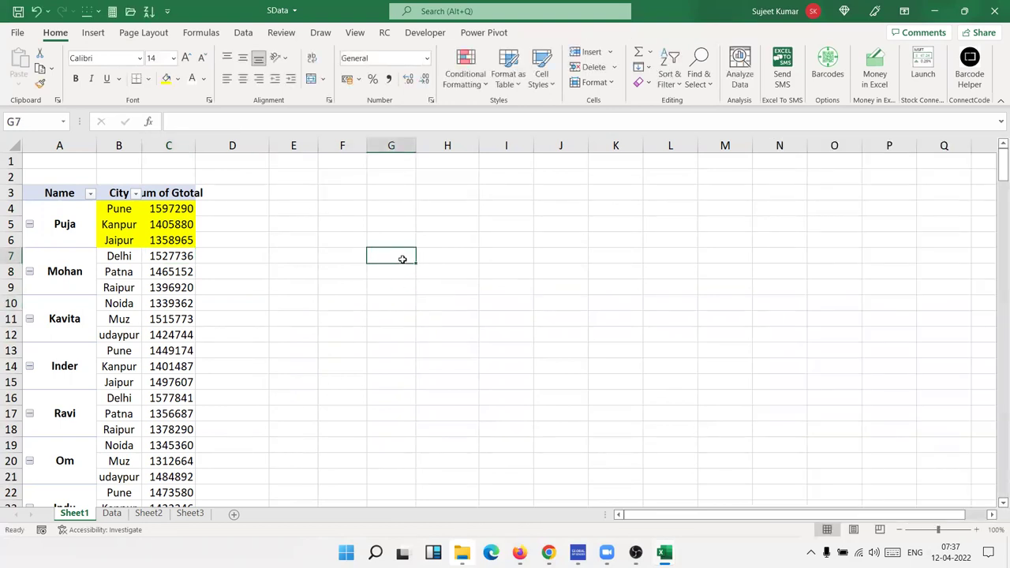
pyautogui.click(474, 270)
pyautogui.click(452, 319)
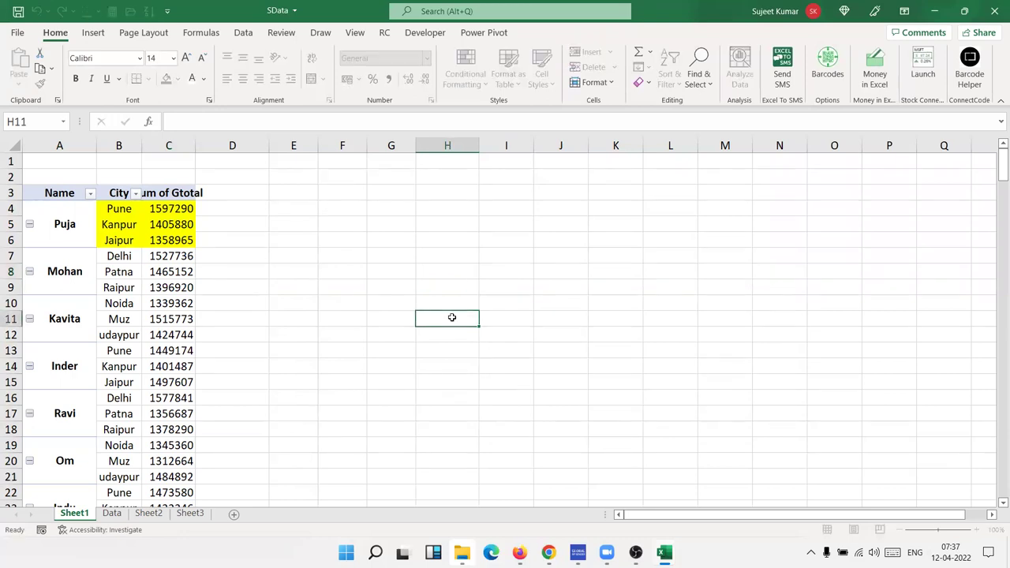
pyautogui.click(369, 307)
# Uncheck 'Enable show details' in PivotTable Options, then test drilling into Mohan's Patna total
pyautogui.rightClick(189, 273)
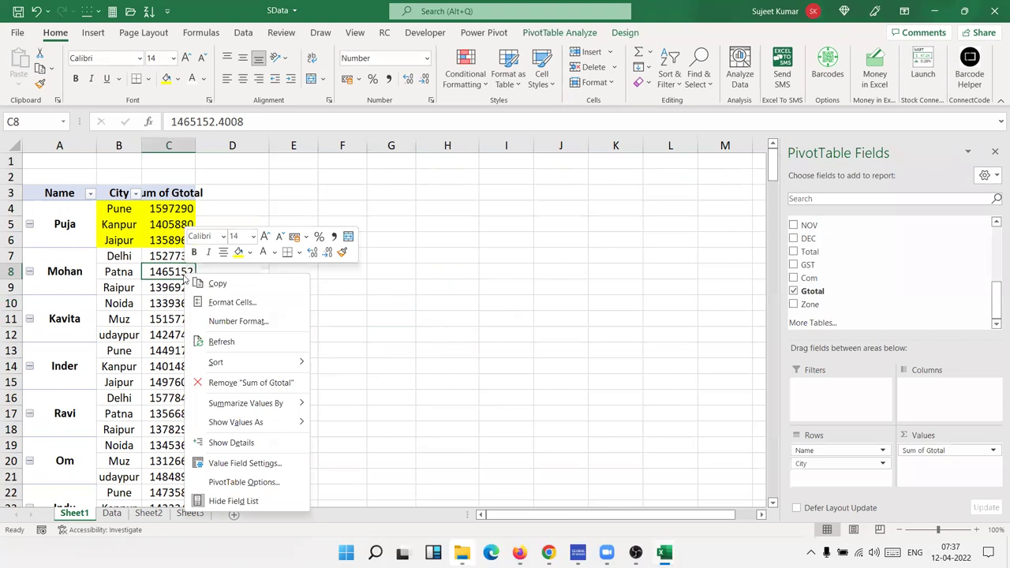
pyautogui.click(234, 483)
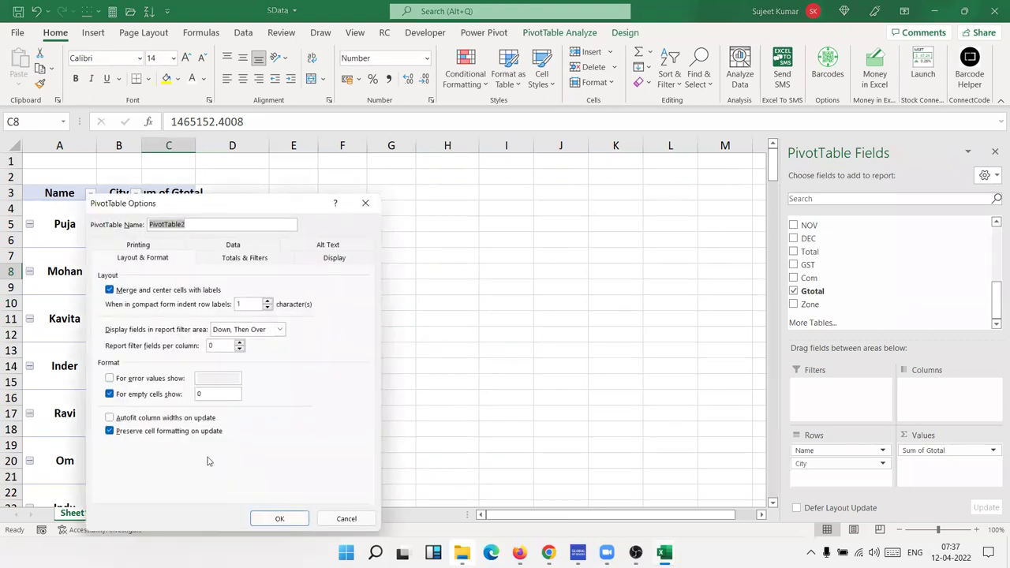
pyautogui.click(235, 246)
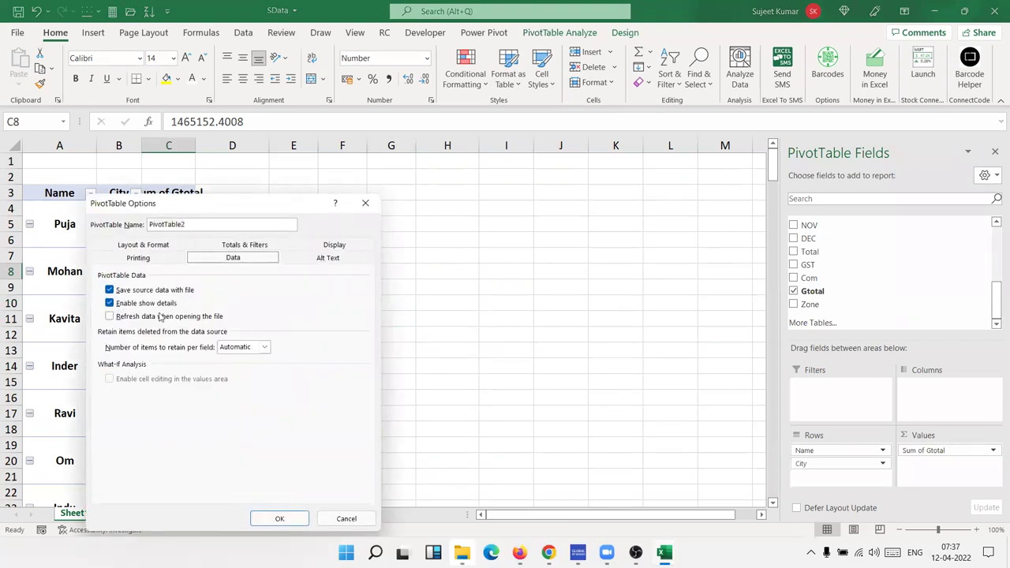
pyautogui.click(154, 304)
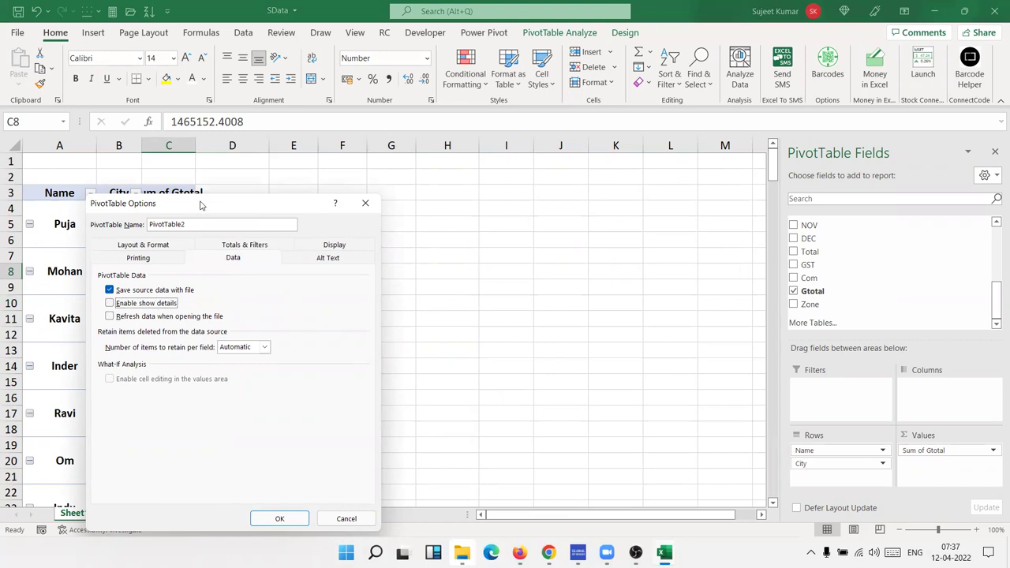
pyautogui.moveTo(200, 205); pyautogui.dragTo(380, 116)
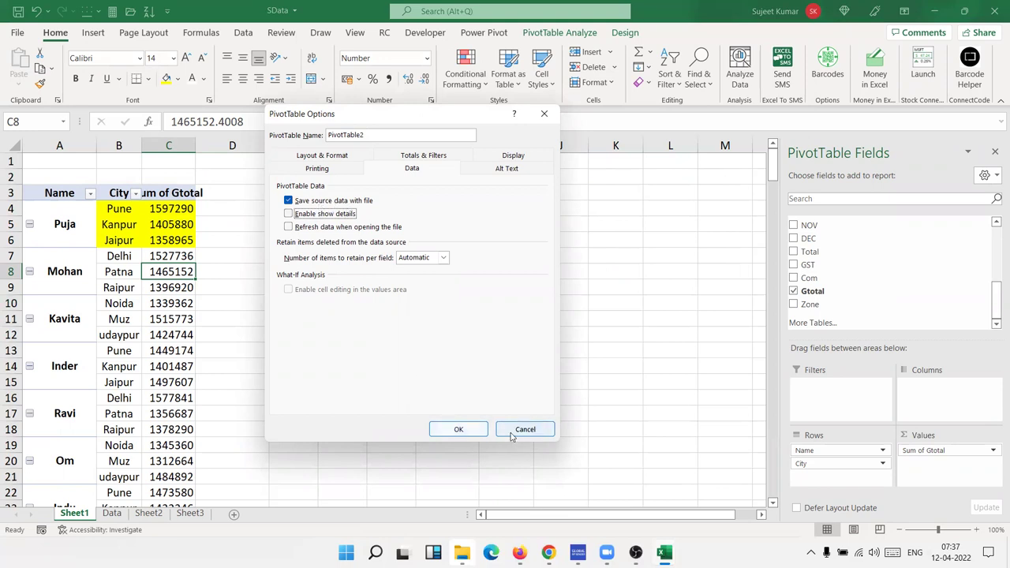
pyautogui.click(457, 429)
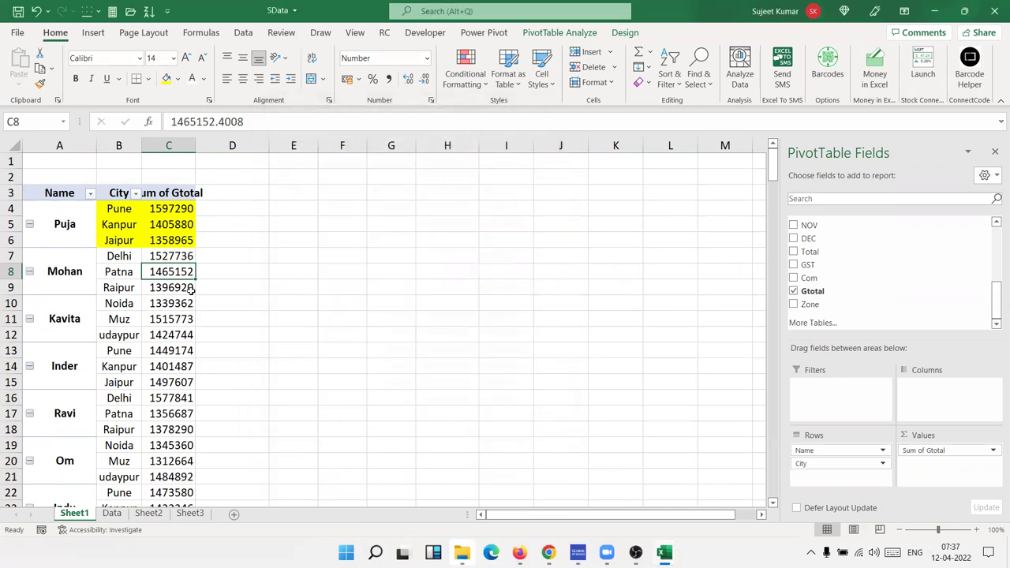
pyautogui.doubleClick(172, 270)
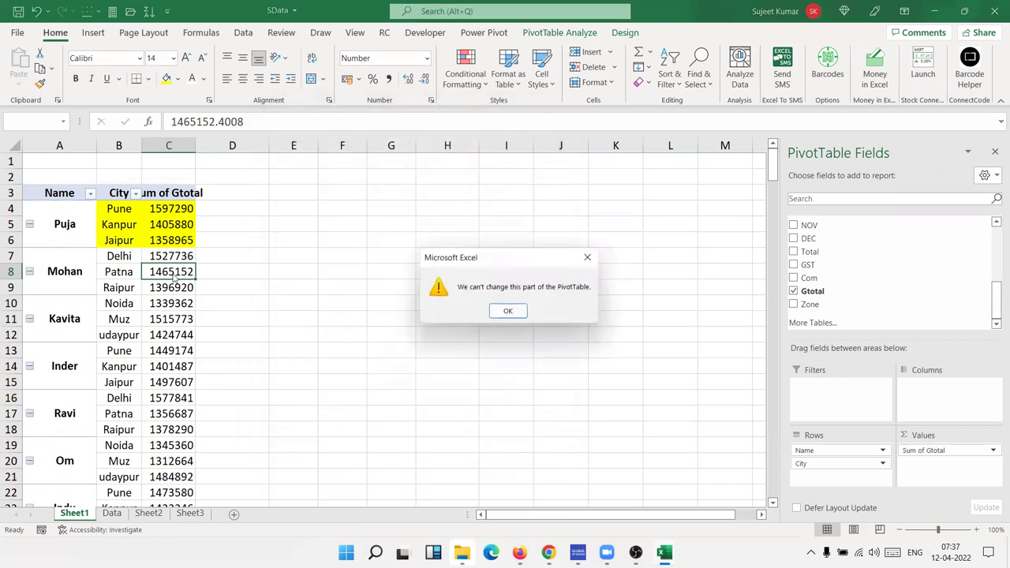
pyautogui.click(507, 308)
pyautogui.rightClick(168, 268)
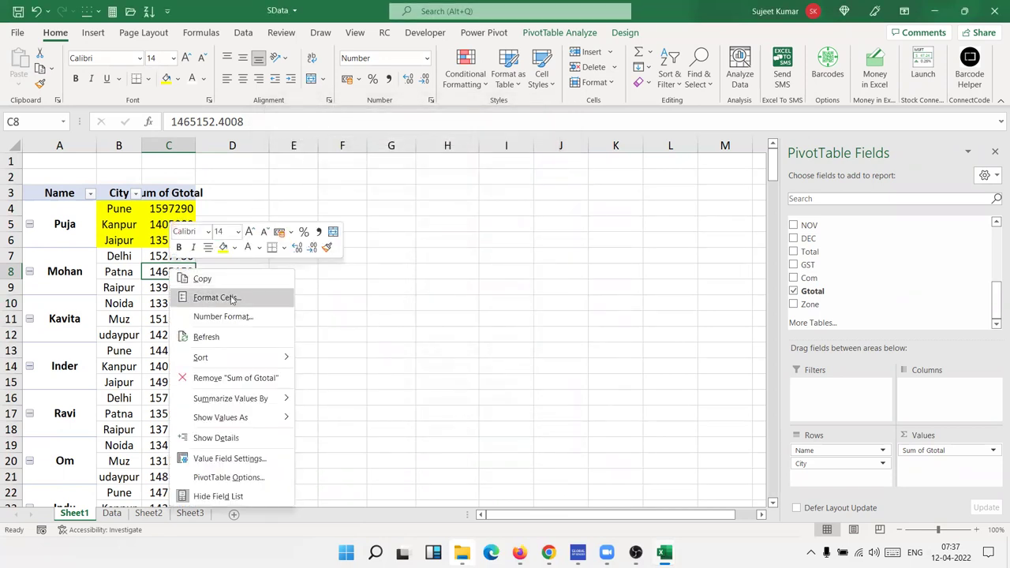
pyautogui.click(158, 269)
pyautogui.doubleClick(158, 269)
pyautogui.click(509, 313)
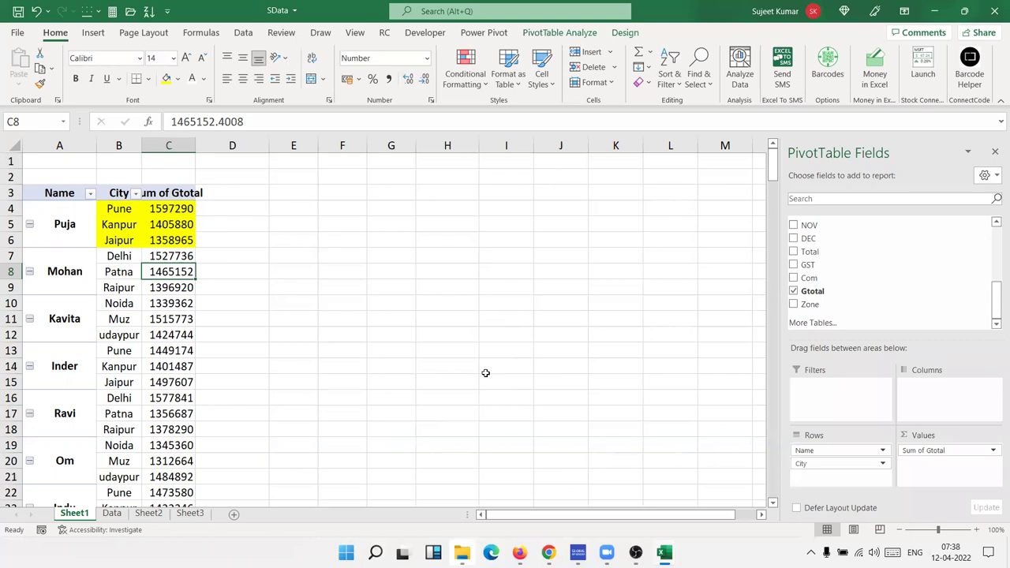
pyautogui.scroll(-3, 484, 372)
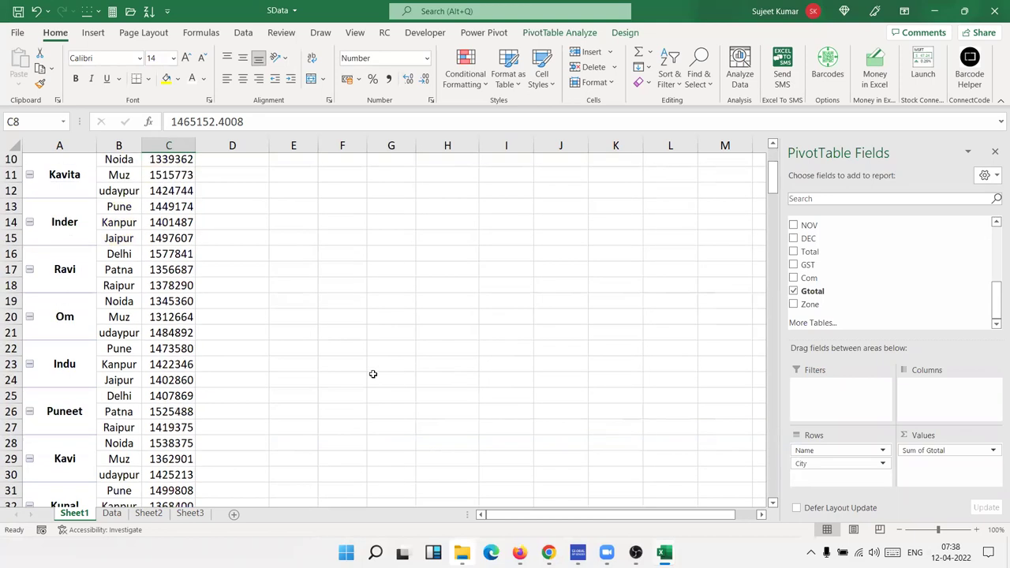
pyautogui.scroll(-4, 371, 377)
pyautogui.scroll(7, 227, 422)
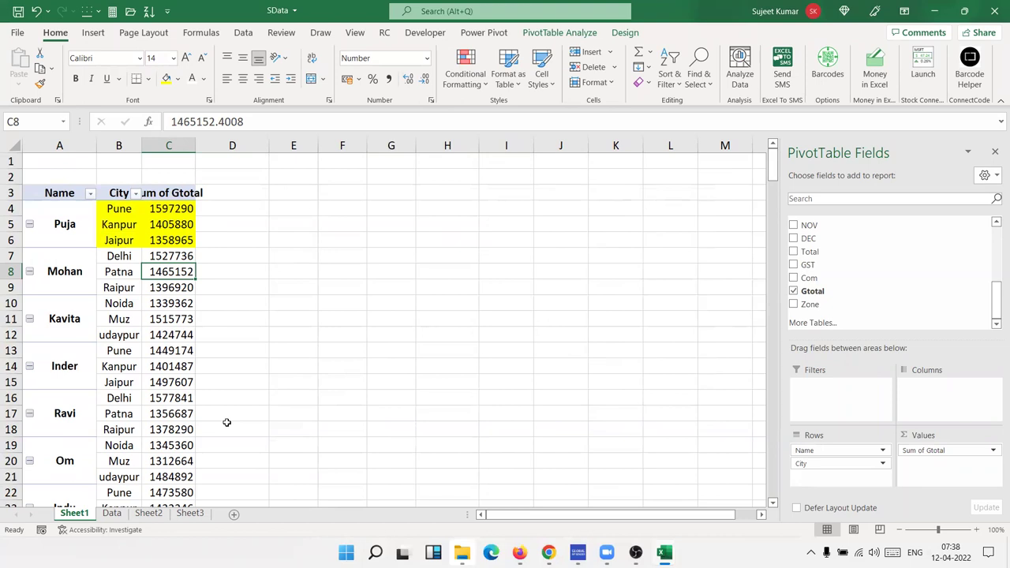
pyautogui.rightClick(152, 320)
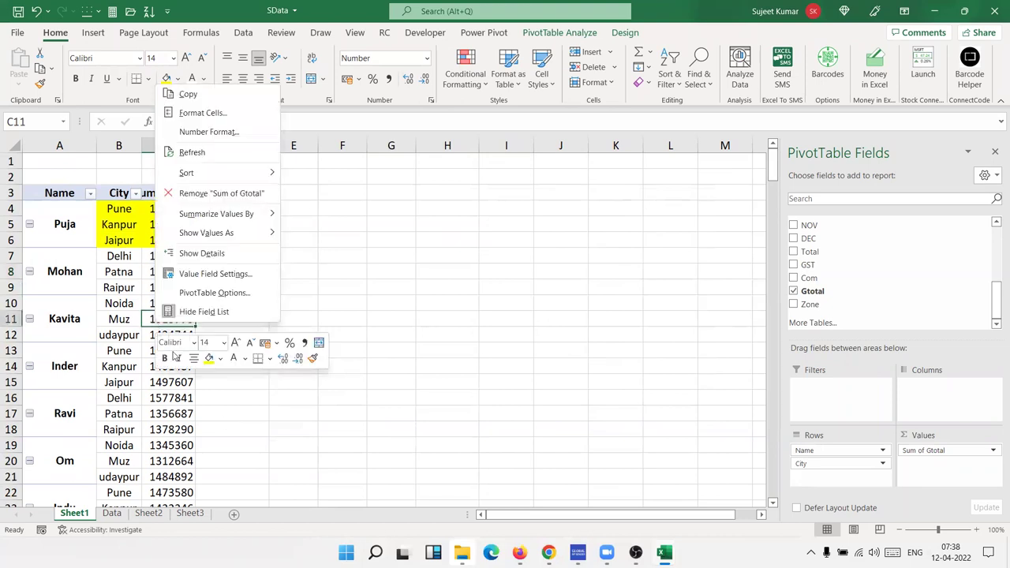
pyautogui.click(211, 293)
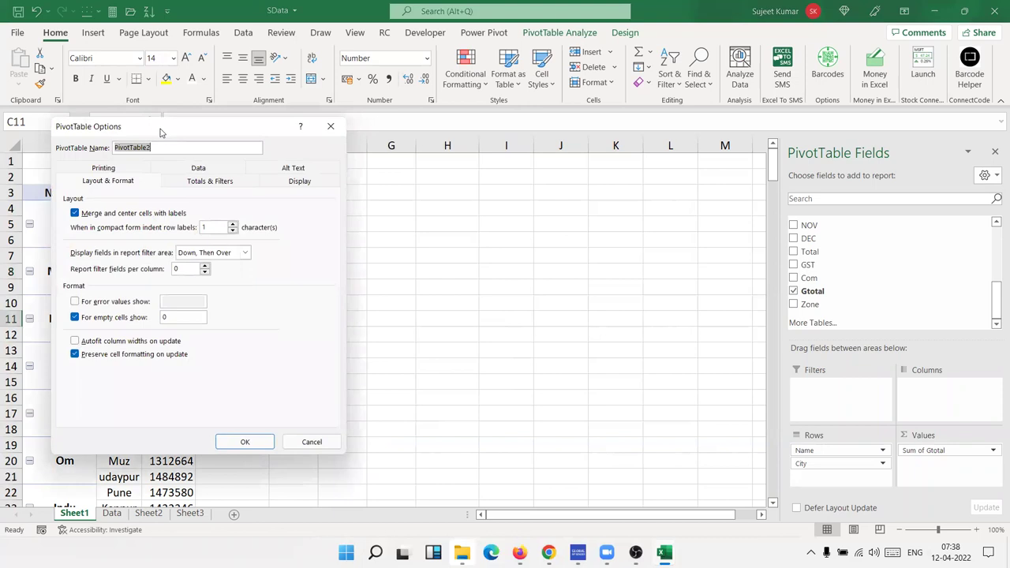
pyautogui.moveTo(161, 132); pyautogui.dragTo(528, 148)
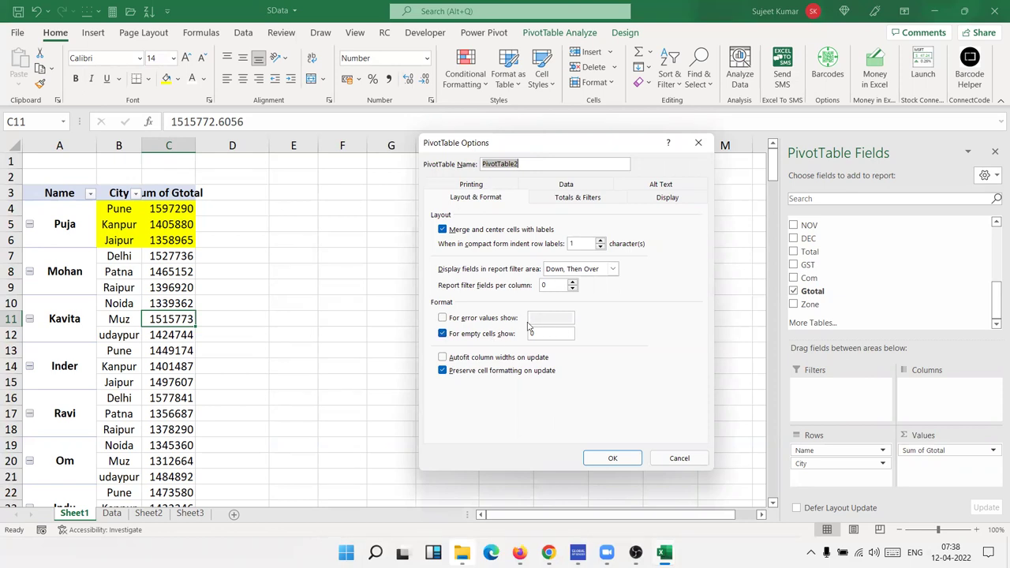
pyautogui.click(586, 201)
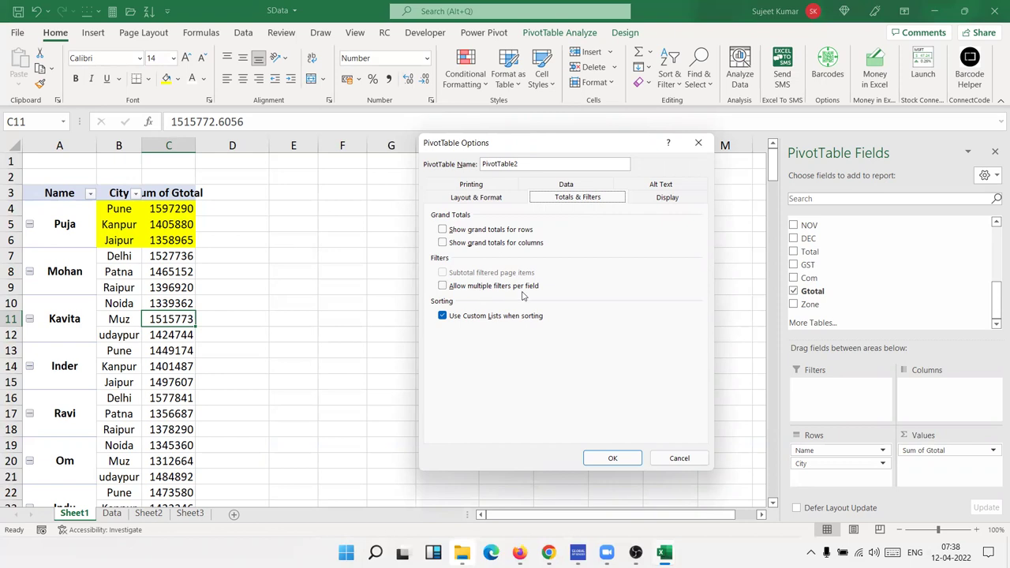
pyautogui.click(659, 203)
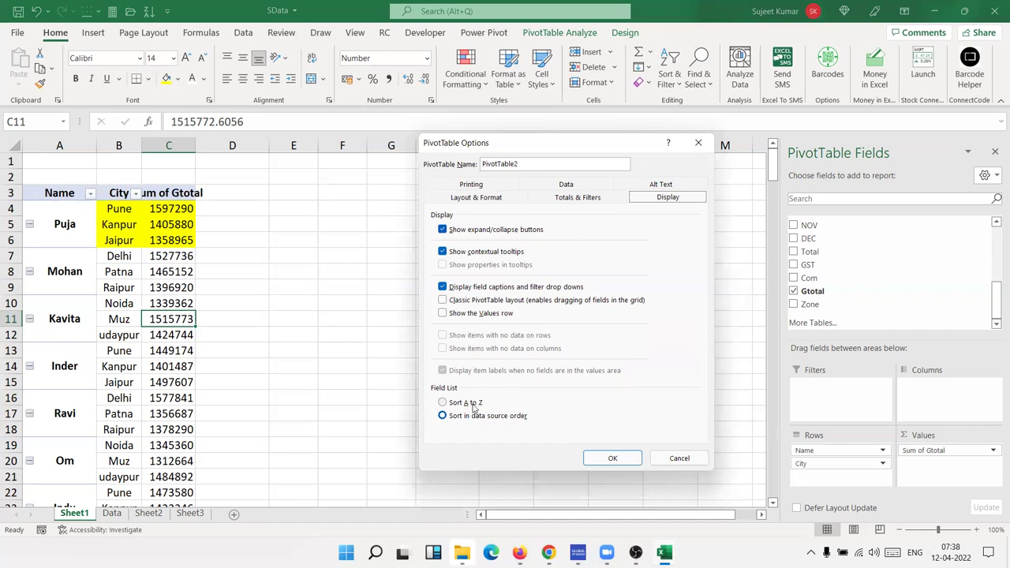
pyautogui.click(597, 187)
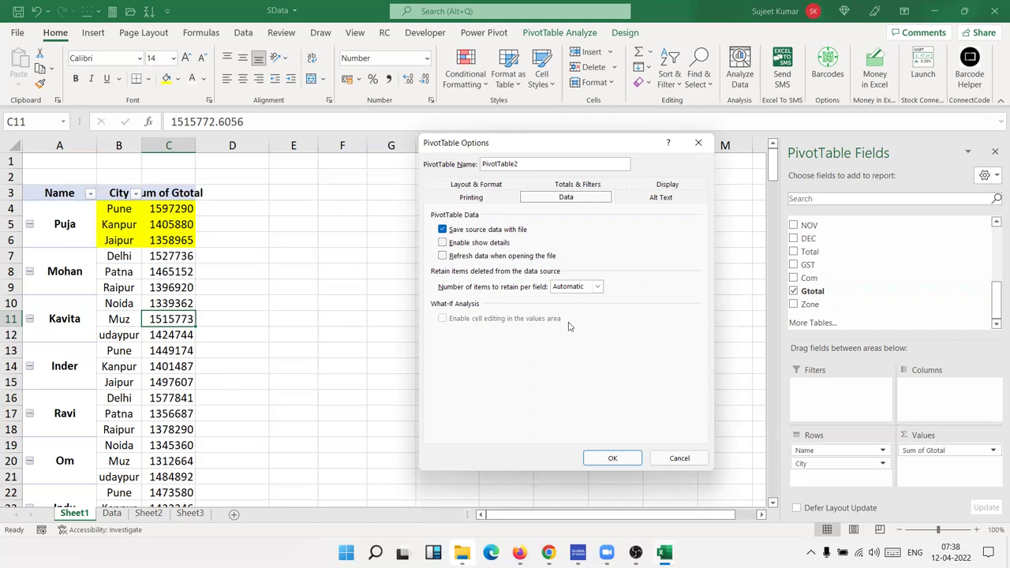
pyautogui.click(678, 457)
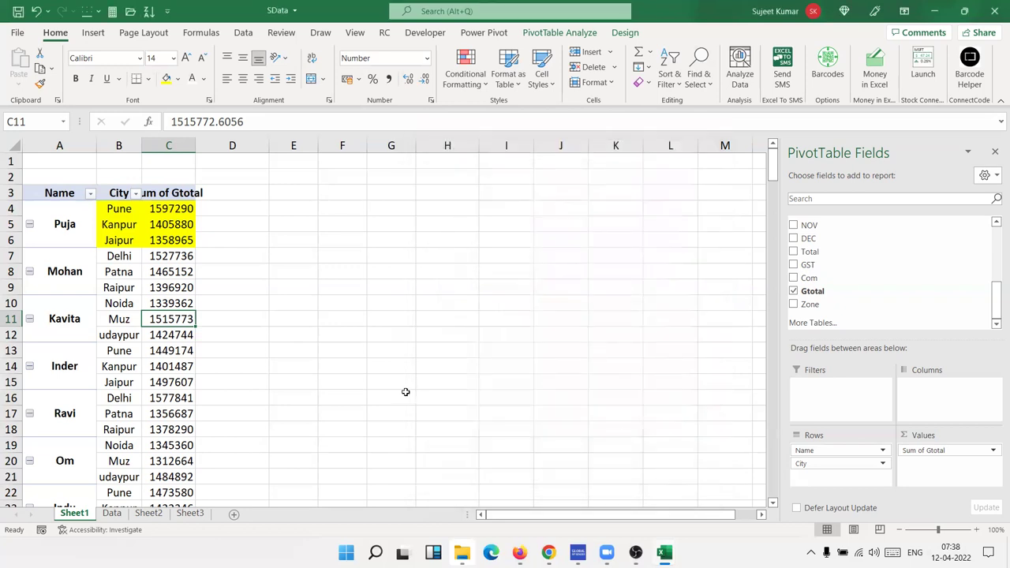